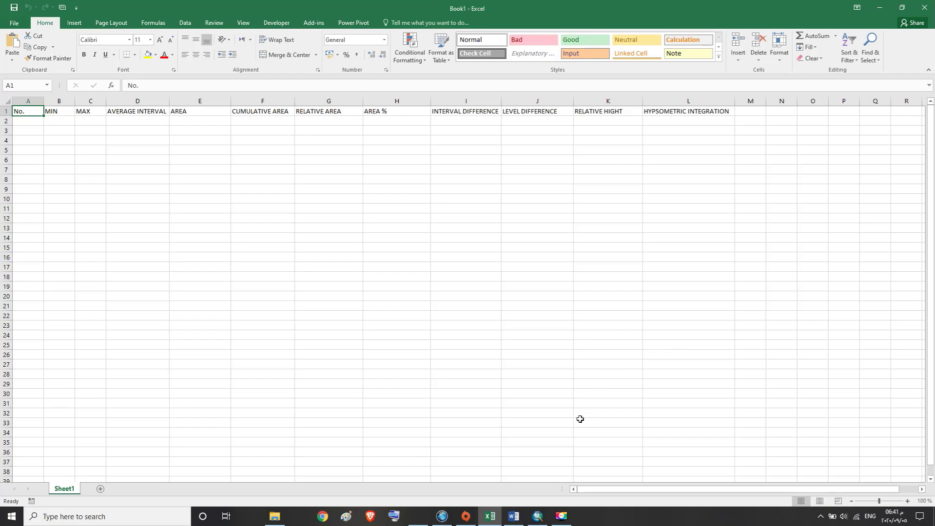
Step: Switch to ArcMap and check the lowest and highest elevation values of the Extract_Fill5 layer
{"action": "mouse_move", "coordinate": [537, 516]}
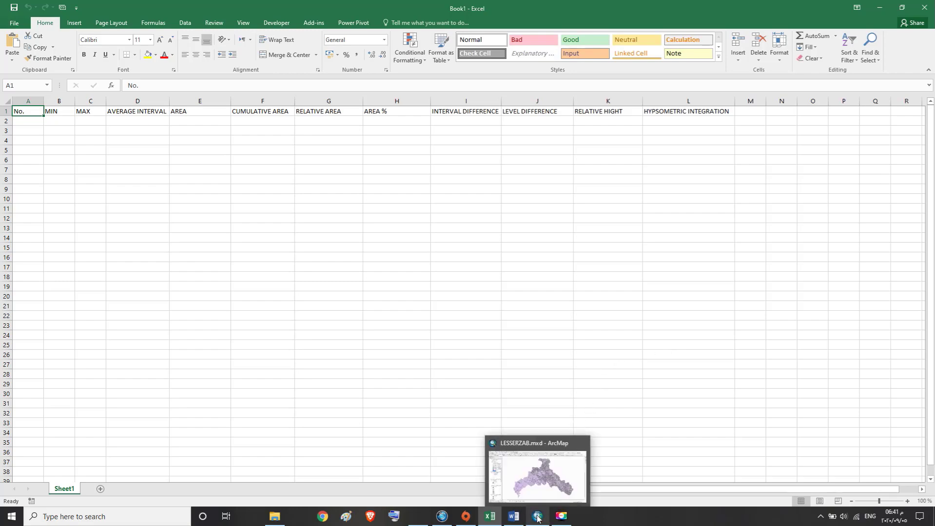
{"action": "left_click", "coordinate": [537, 517]}
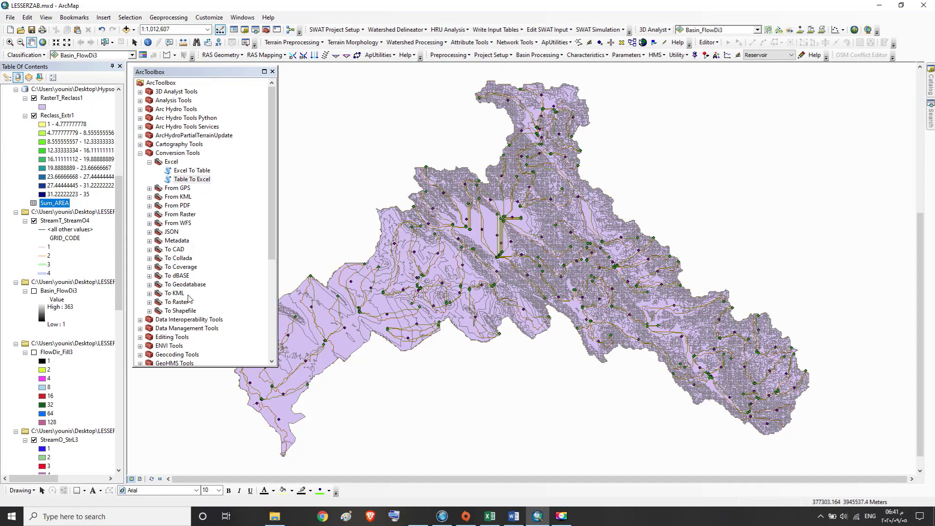
{"action": "left_click_drag", "start_coordinate": [117, 250], "coordinate": [130, 389]}
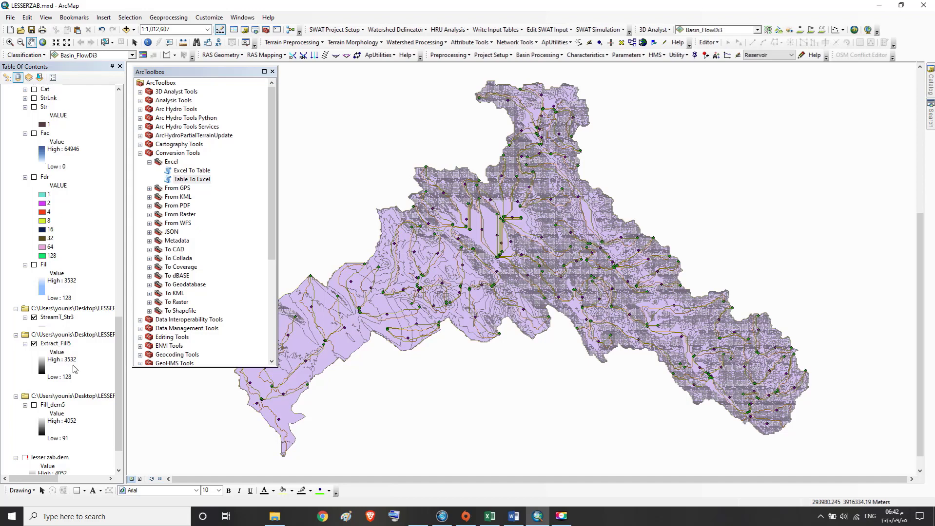
{"action": "left_click", "coordinate": [65, 378]}
{"action": "left_click", "coordinate": [69, 360]}
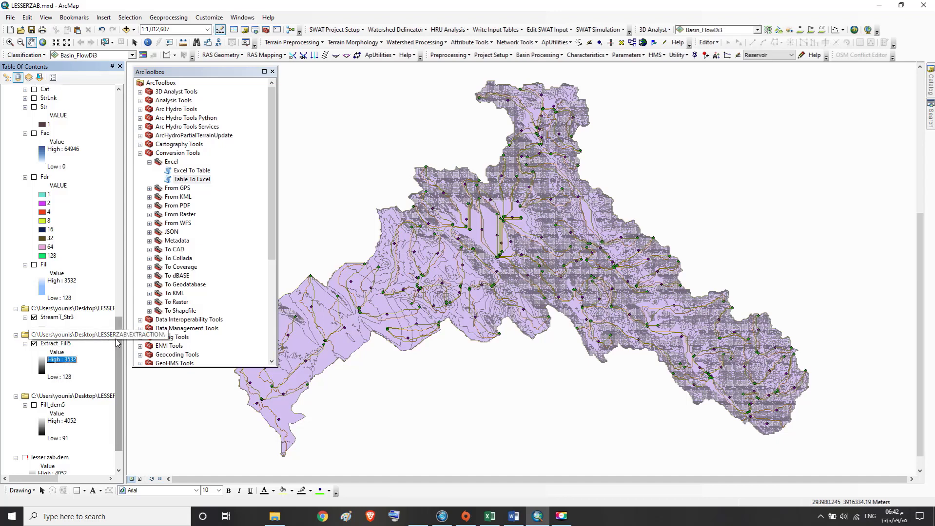
Step: Open the Sum_AREA table, examine its Sum_Shape_Area column, and close the table
{"action": "left_click_drag", "start_coordinate": [115, 338], "coordinate": [114, 189]}
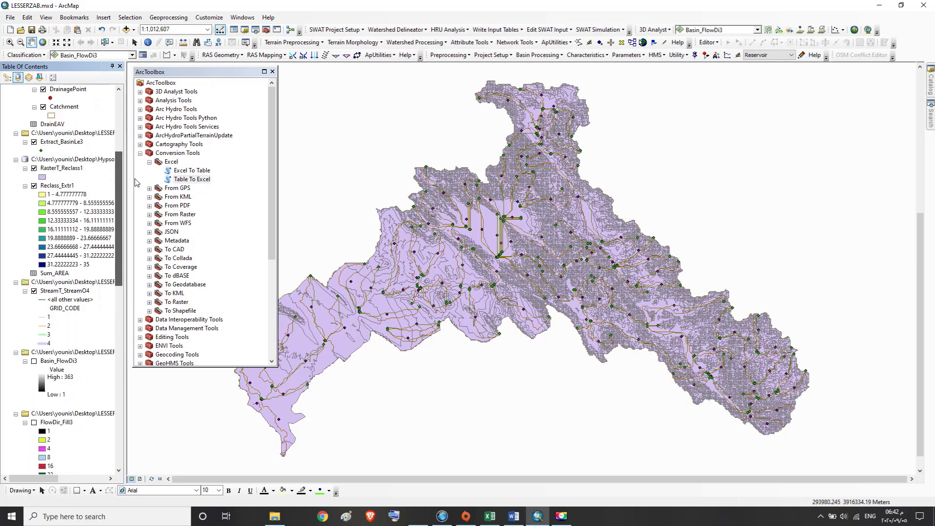
{"action": "left_click", "coordinate": [54, 274]}
{"action": "right_click", "coordinate": [55, 274]}
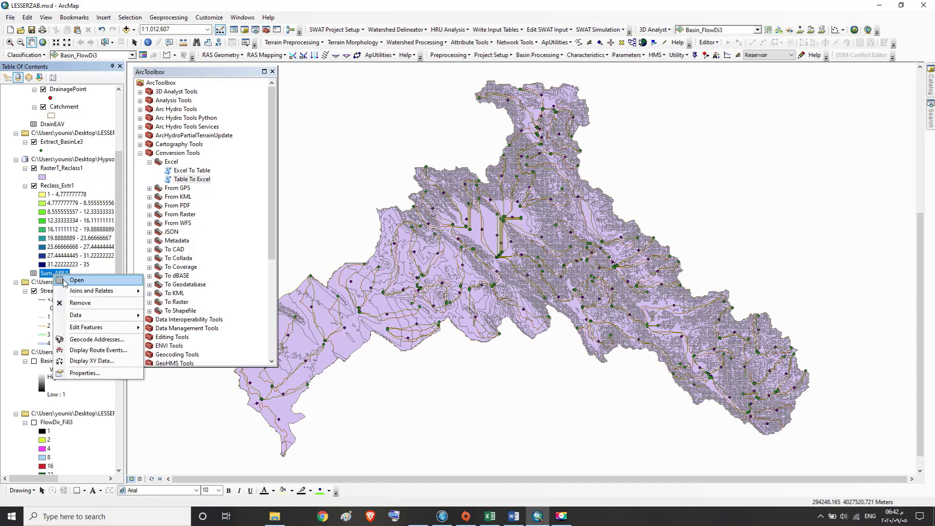
{"action": "left_click", "coordinate": [71, 281]}
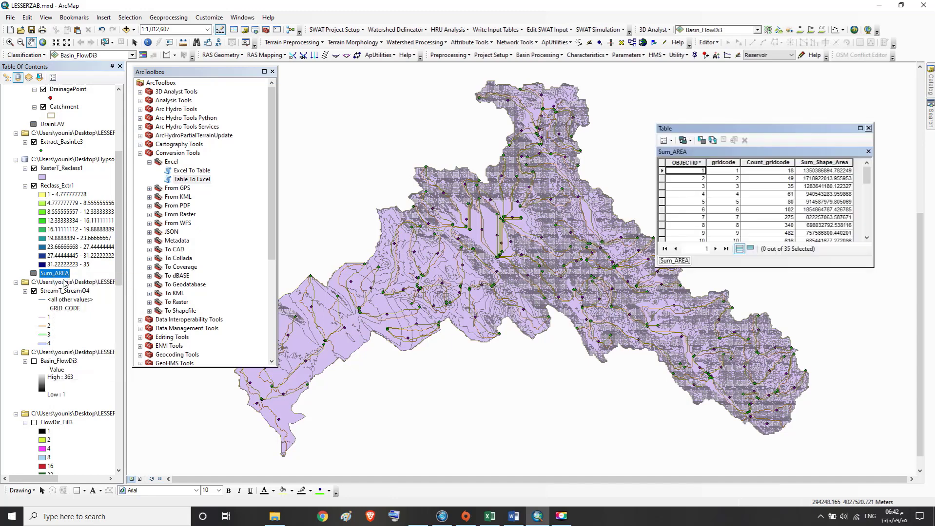
{"action": "left_click", "coordinate": [832, 162]}
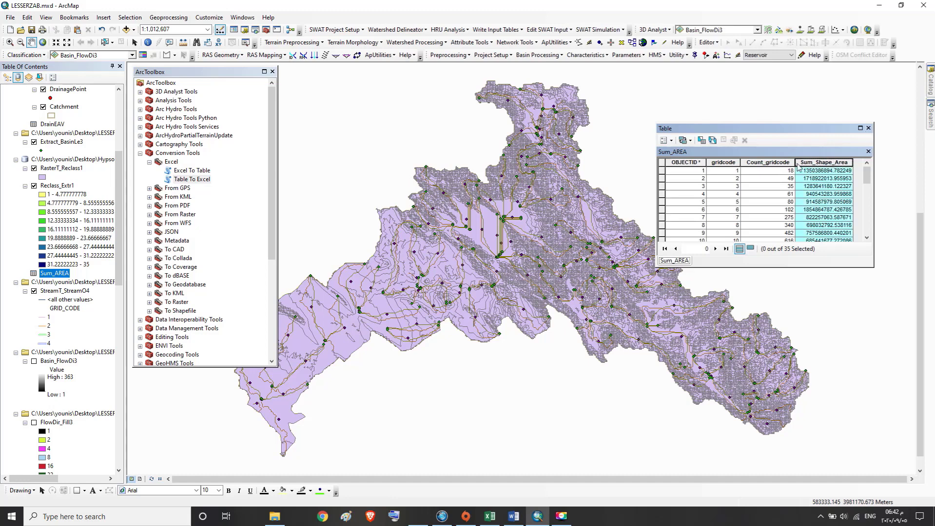
{"action": "left_click", "coordinate": [813, 171]}
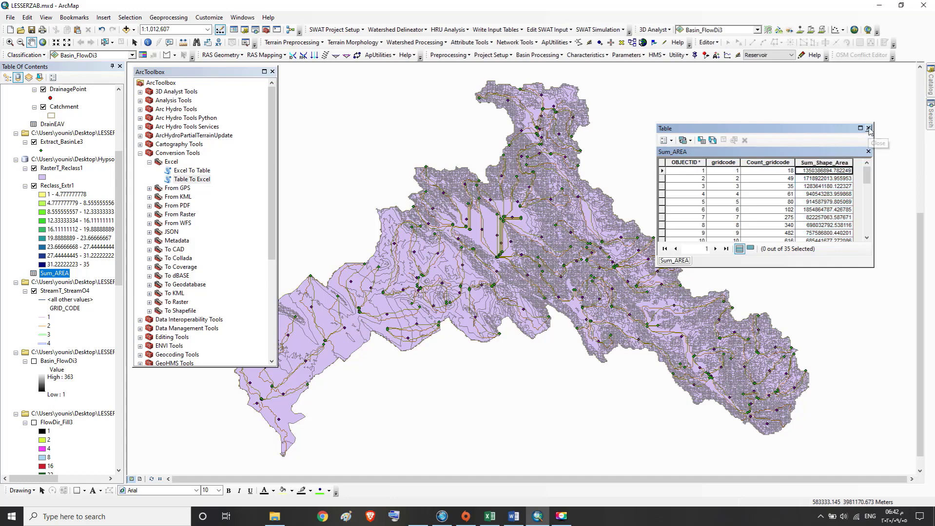
{"action": "left_click", "coordinate": [868, 128]}
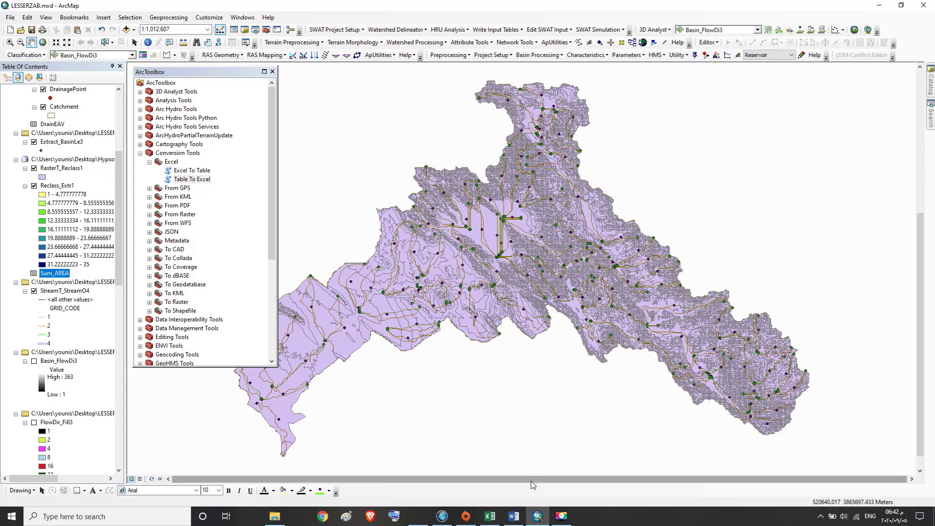
Step: Switch back to Excel and review the row 1 column headings from No. through HYPSOMETRIC INTEGRATION
{"action": "left_click", "coordinate": [486, 521]}
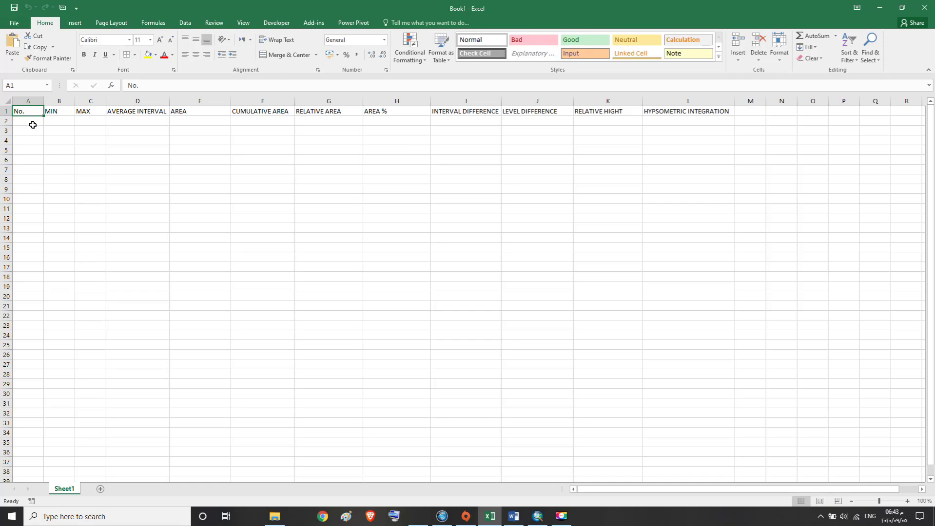
{"action": "left_click", "coordinate": [34, 121]}
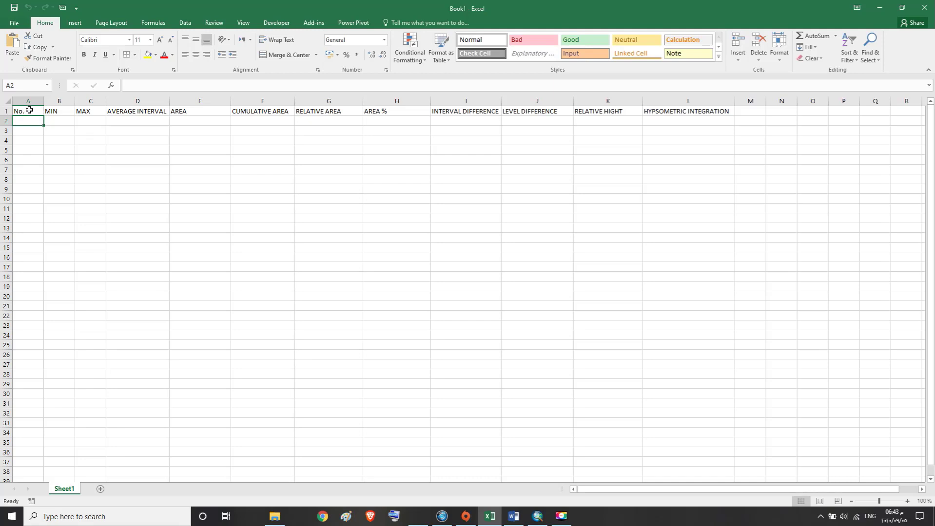
{"action": "left_click", "coordinate": [29, 110]}
{"action": "left_click", "coordinate": [60, 111]}
{"action": "left_click", "coordinate": [83, 111]}
{"action": "left_click", "coordinate": [118, 112]}
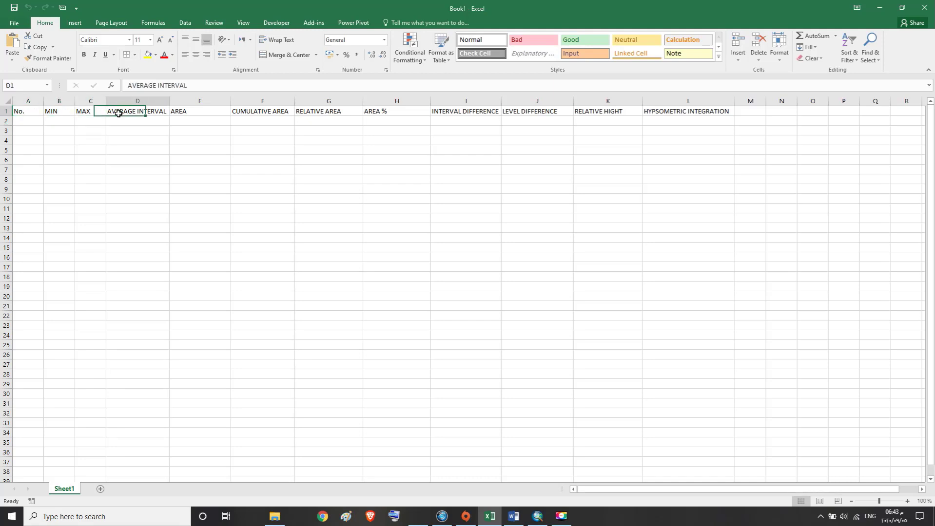
{"action": "left_click", "coordinate": [176, 111]}
{"action": "left_click", "coordinate": [256, 111]}
{"action": "left_click", "coordinate": [334, 111]}
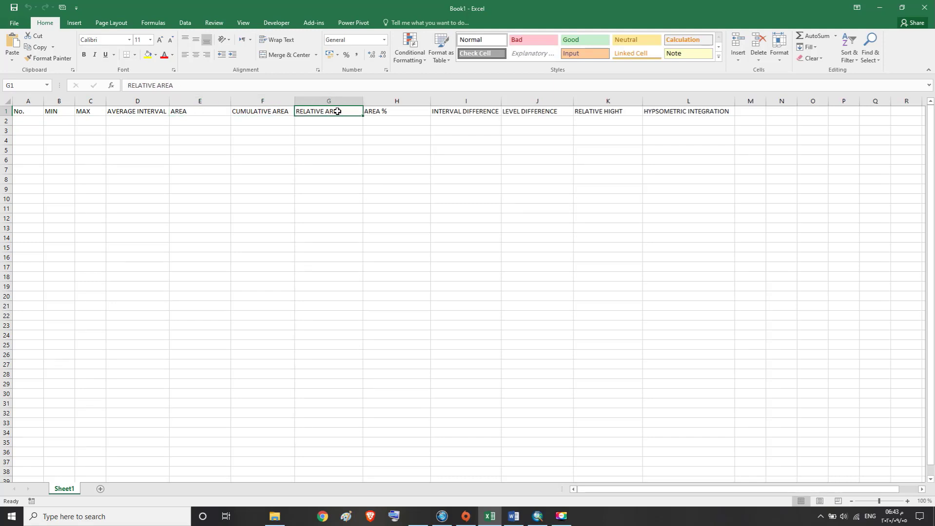
{"action": "left_click", "coordinate": [378, 112]}
{"action": "left_click", "coordinate": [447, 112]}
{"action": "left_click", "coordinate": [537, 112]}
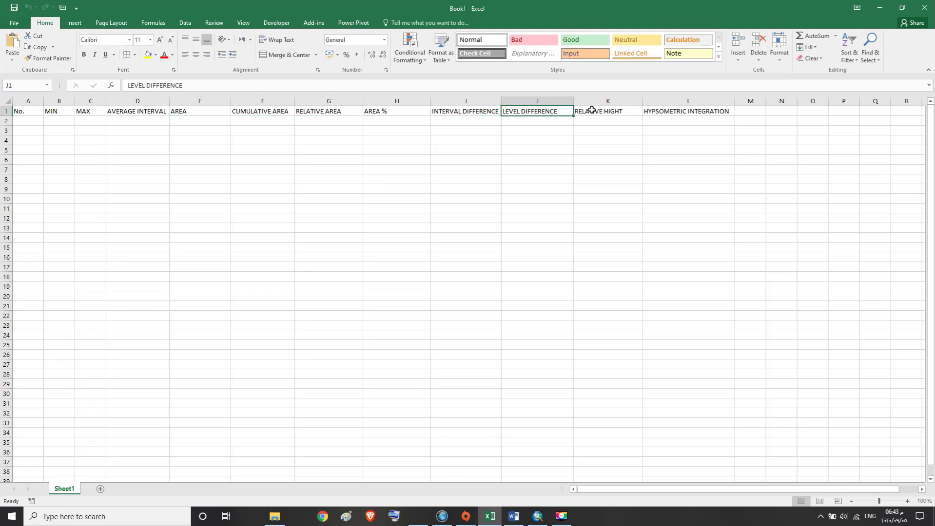
{"action": "left_click", "coordinate": [591, 110]}
{"action": "left_click", "coordinate": [663, 111]}
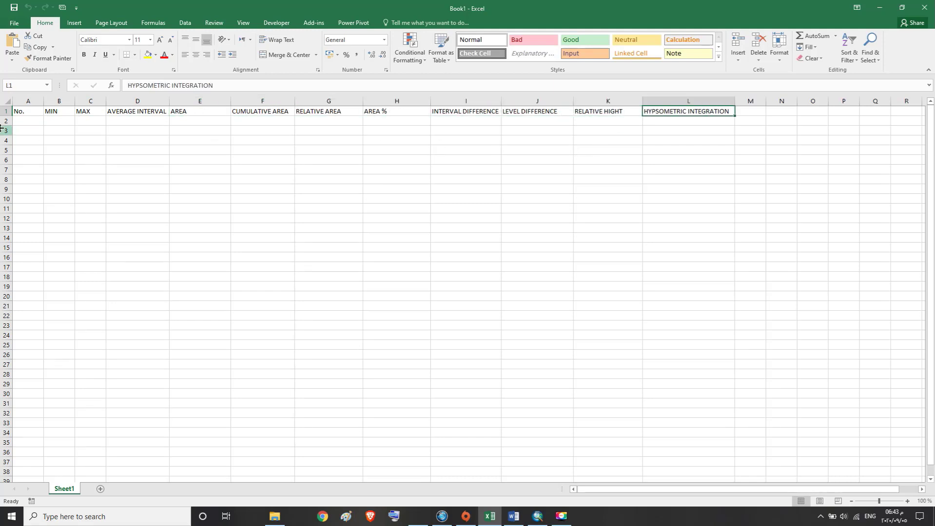
Step: Number the rows from 1 to 35 in the No. column, cells A2 to A36
{"action": "left_click", "coordinate": [28, 124]}
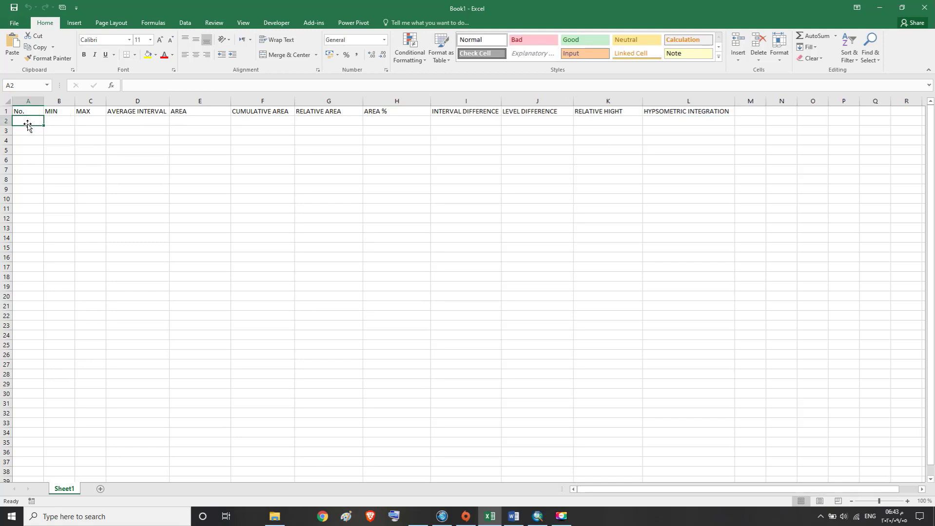
{"action": "type", "text": "1"}
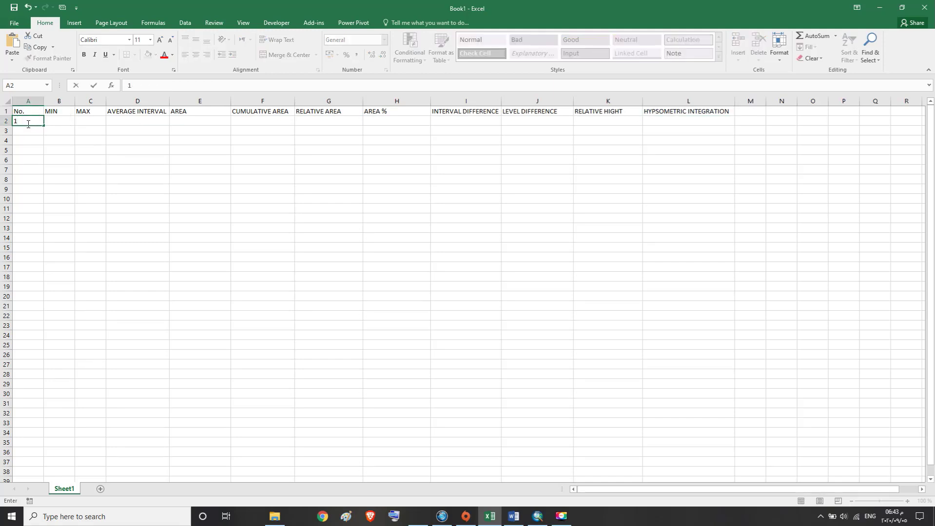
{"action": "left_click", "coordinate": [29, 130]}
{"action": "type", "text": "2"}
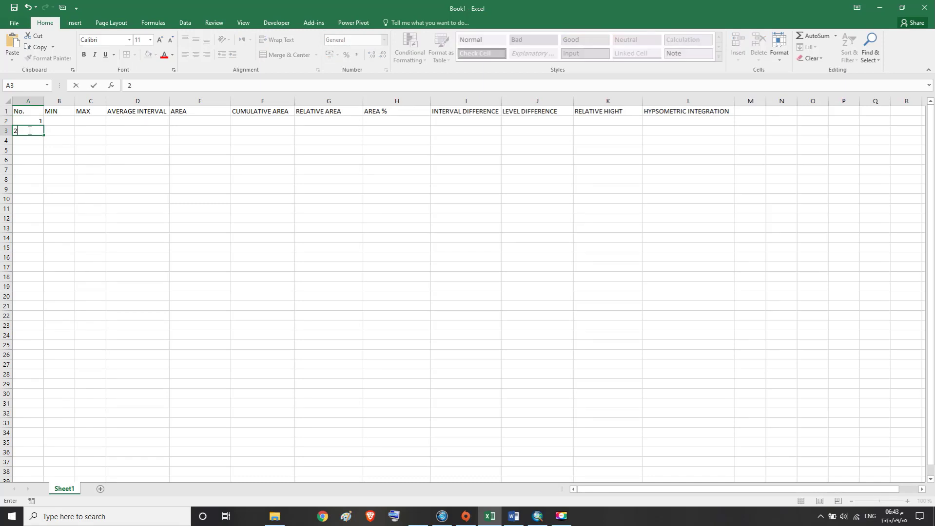
{"action": "left_click", "coordinate": [36, 121]}
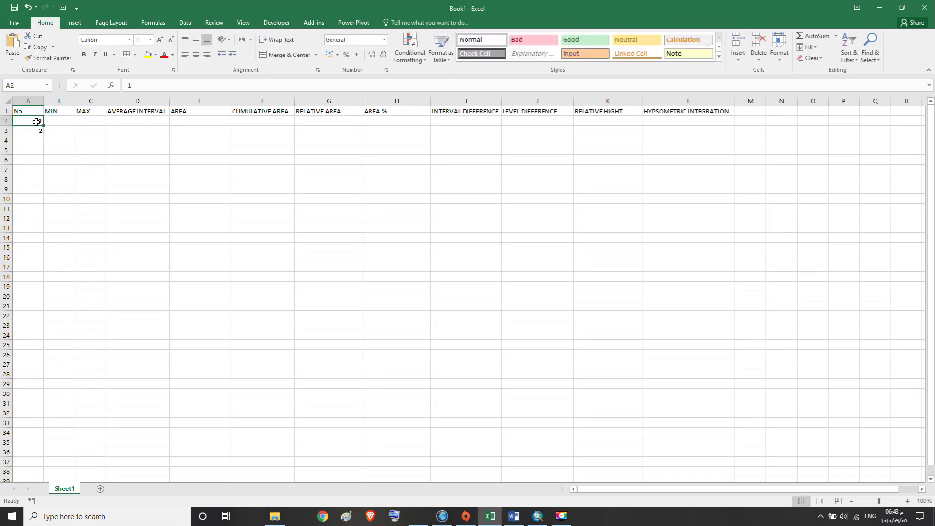
{"action": "left_click_drag", "start_coordinate": [36, 122], "coordinate": [21, 457]}
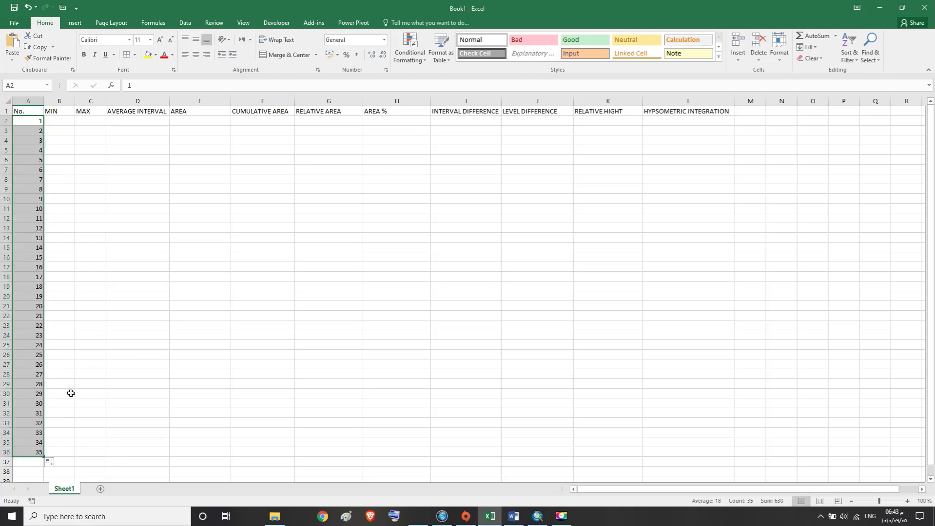
Step: Look up the lowest elevation of Extract_Fill5 in ArcMap and enter 128 as the MIN in cell B2 in Excel
{"action": "left_click", "coordinate": [61, 123]}
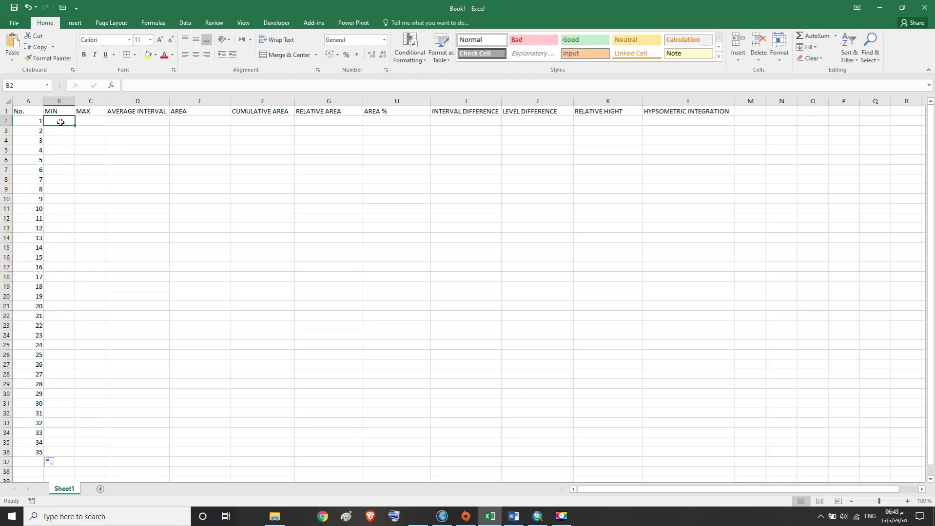
{"action": "left_click", "coordinate": [539, 520]}
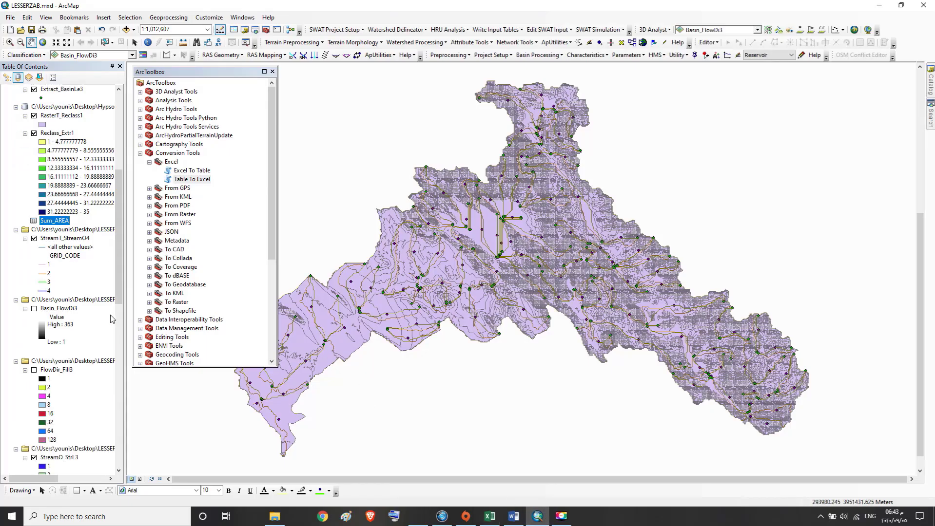
{"action": "scroll", "coordinate": [112, 319], "scroll_direction": "down", "scroll_amount": 12}
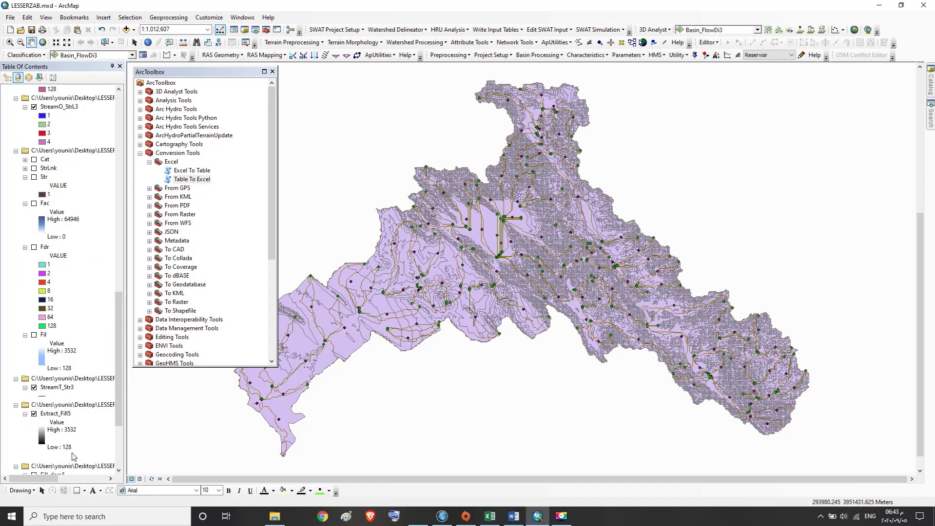
{"action": "left_click", "coordinate": [70, 448]}
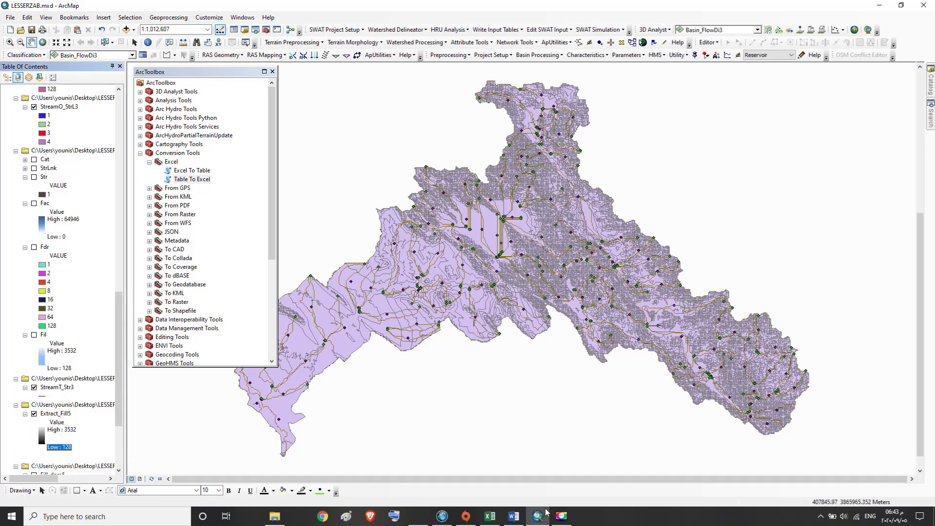
{"action": "left_click", "coordinate": [491, 518]}
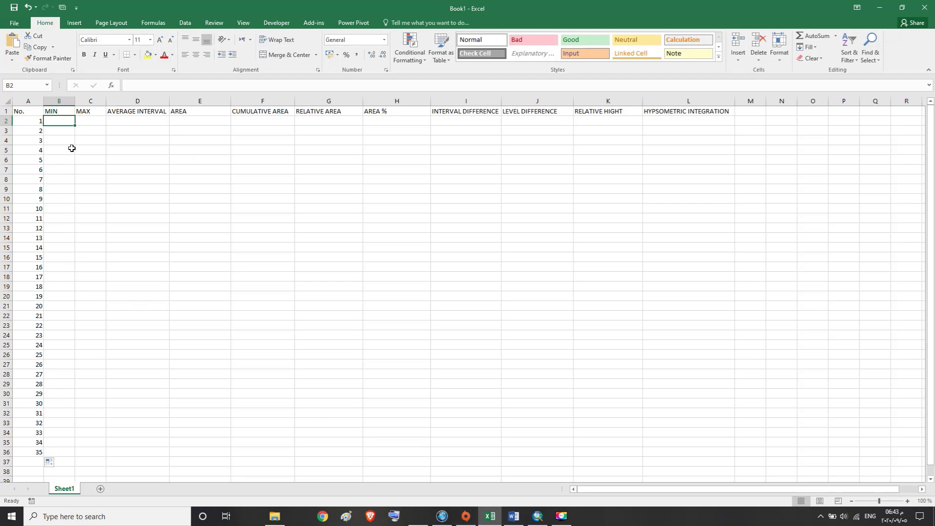
{"action": "type", "text": "12"}
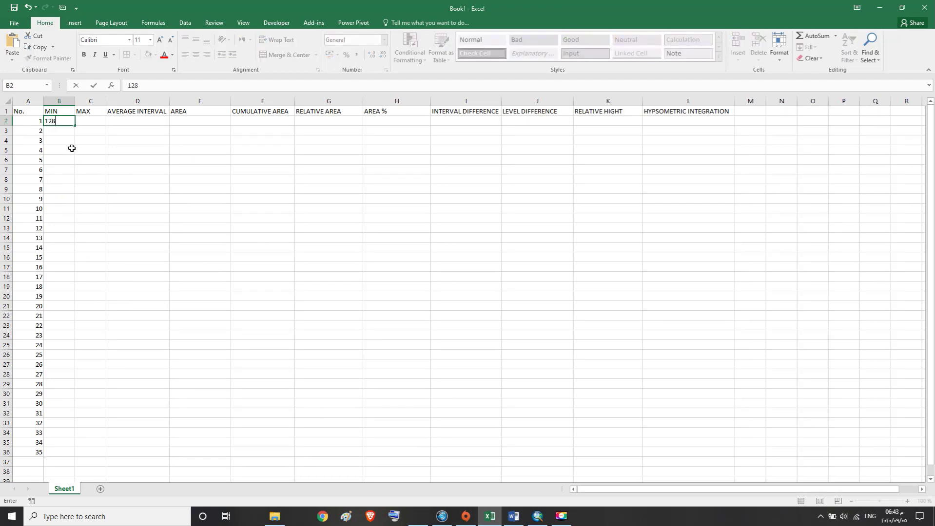
{"action": "type", "text": "8"}
Step: Enter 100 as the MAX in cell C2 and 100 as the MIN in cell B3
{"action": "left_click", "coordinate": [92, 121]}
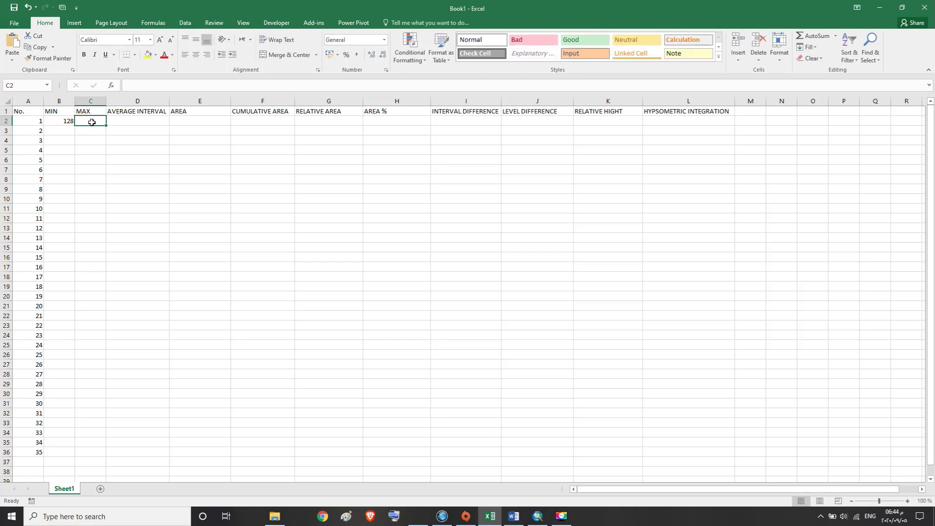
{"action": "type", "text": "100"}
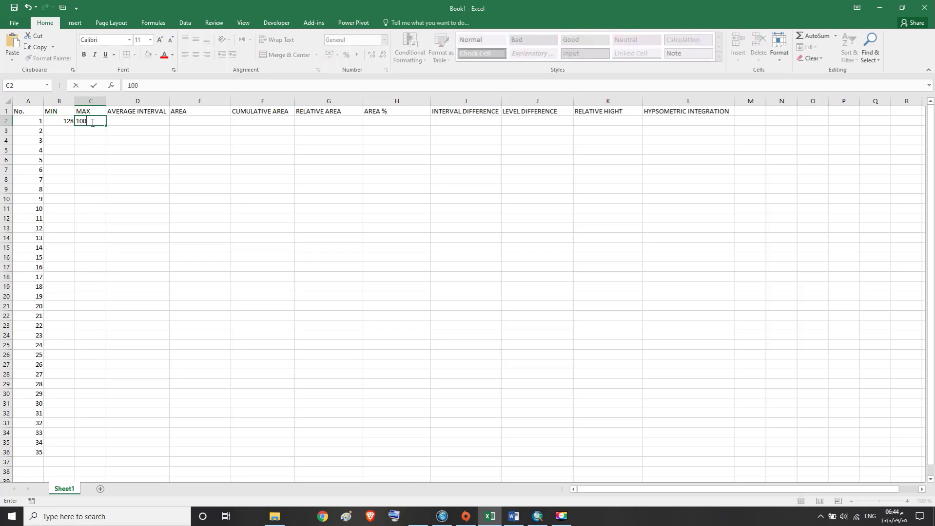
{"action": "left_click", "coordinate": [67, 131]}
{"action": "type", "text": "100"}
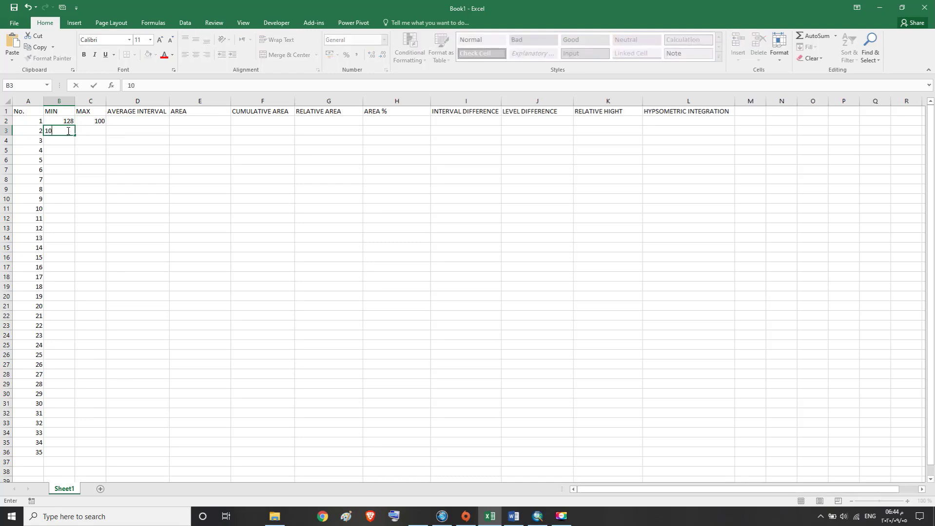
Step: Set the MAX in C2 to 200, and give row 3 a MIN of 200 and a MAX of 300
{"action": "left_click", "coordinate": [97, 125]}
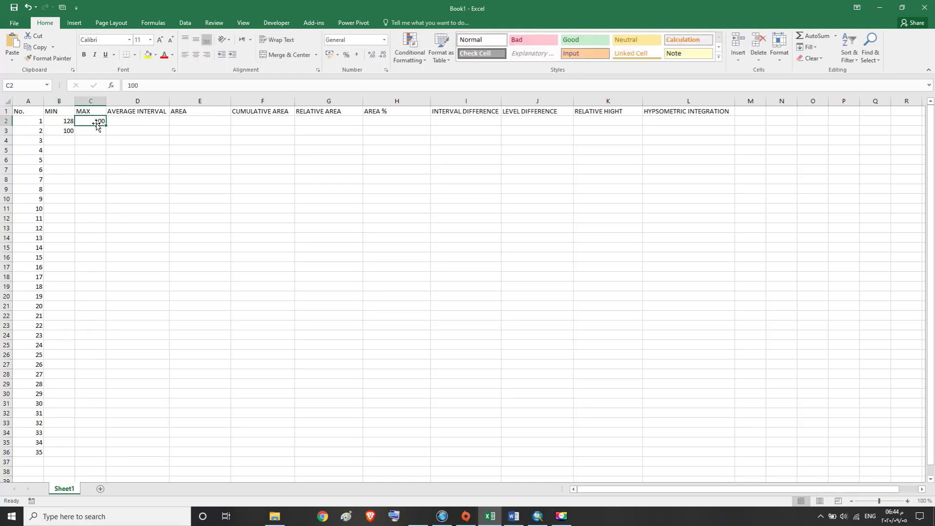
{"action": "type", "text": "200"}
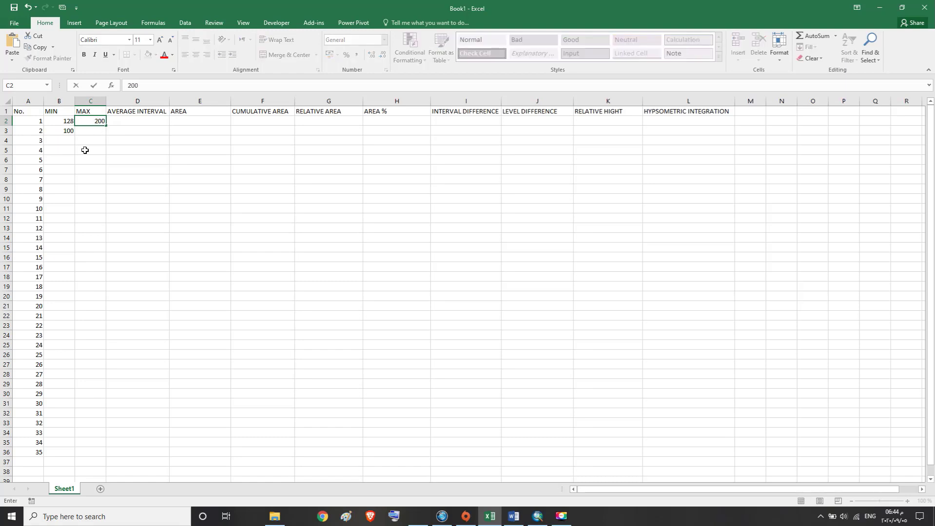
{"action": "left_click", "coordinate": [62, 129]}
{"action": "type", "text": "2"}
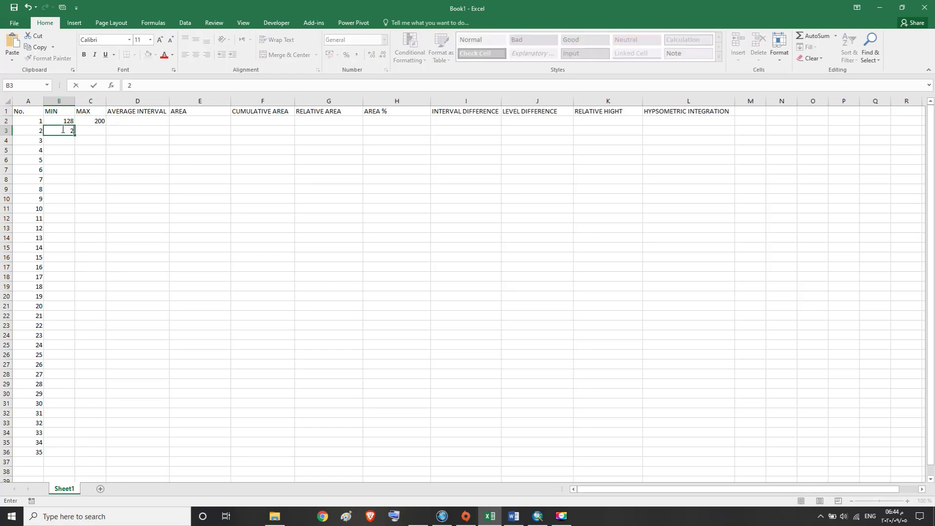
{"action": "left_click", "coordinate": [91, 132]}
{"action": "type", "text": "300"}
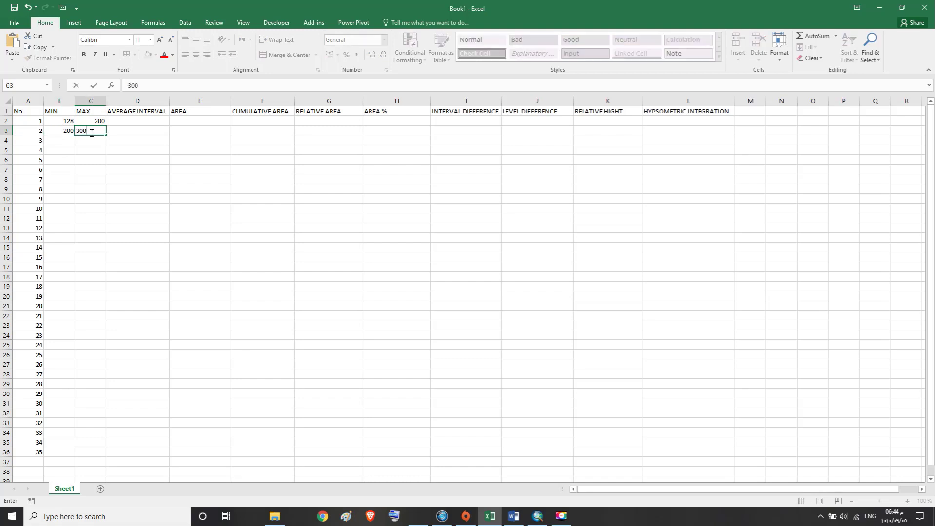
{"action": "left_click", "coordinate": [65, 139]}
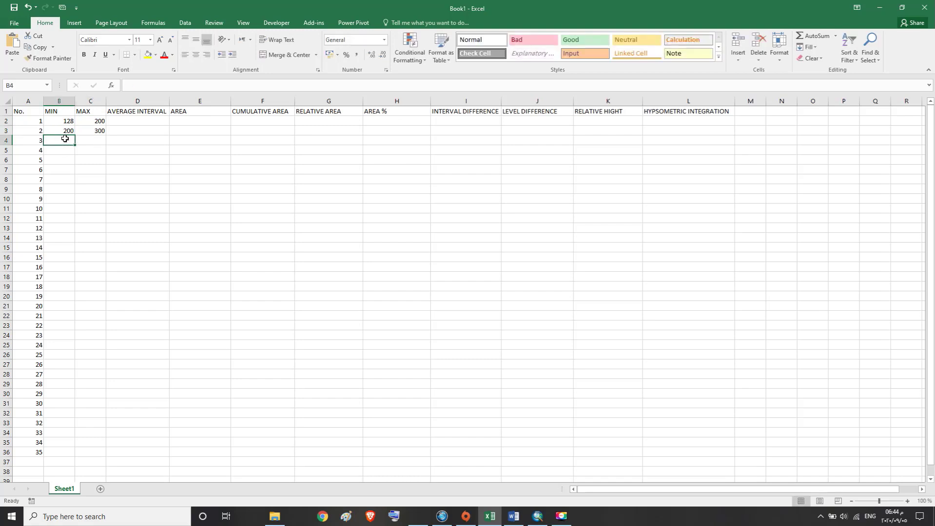
Step: Enter a MIN of 300 and a MAX of 400 in row 4, and extend both series in steps of 100 down to row 36
{"action": "type", "text": "300"}
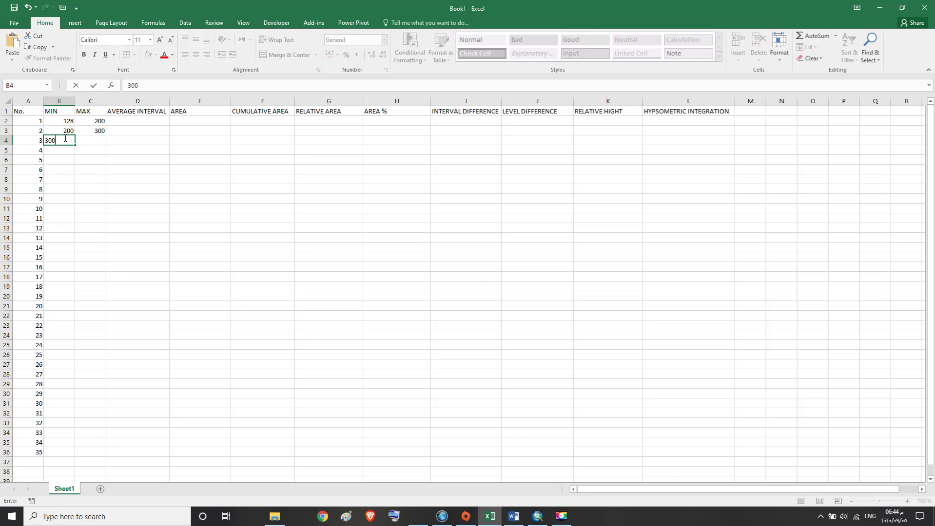
{"action": "left_click", "coordinate": [97, 139]}
{"action": "type", "text": "400"}
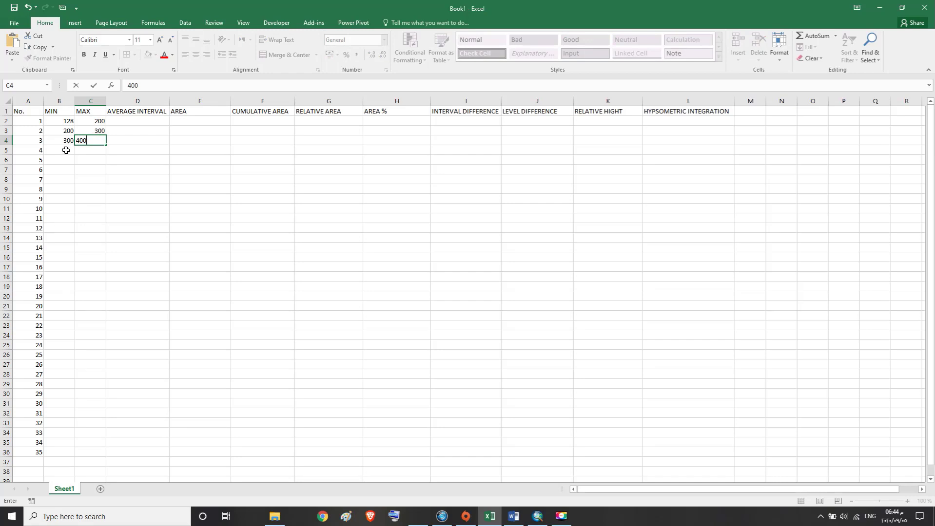
{"action": "left_click", "coordinate": [66, 150]}
{"action": "left_click_drag", "start_coordinate": [64, 132], "coordinate": [61, 462]}
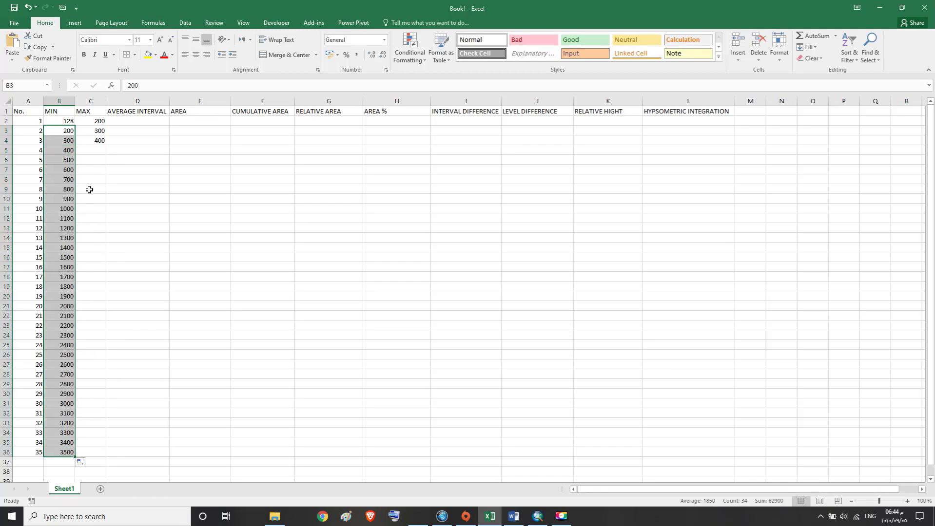
{"action": "left_click_drag", "start_coordinate": [100, 121], "coordinate": [104, 455]}
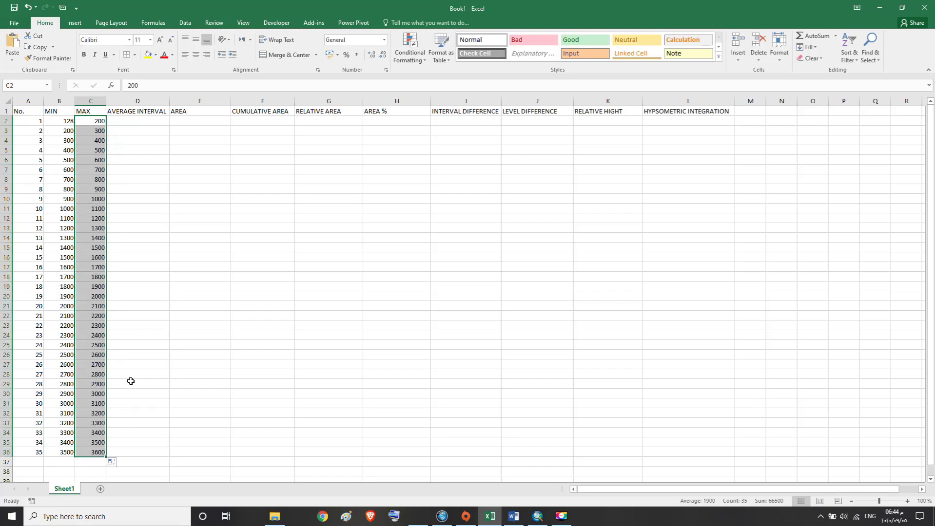
{"action": "left_click", "coordinate": [53, 109]}
{"action": "left_click", "coordinate": [86, 108]}
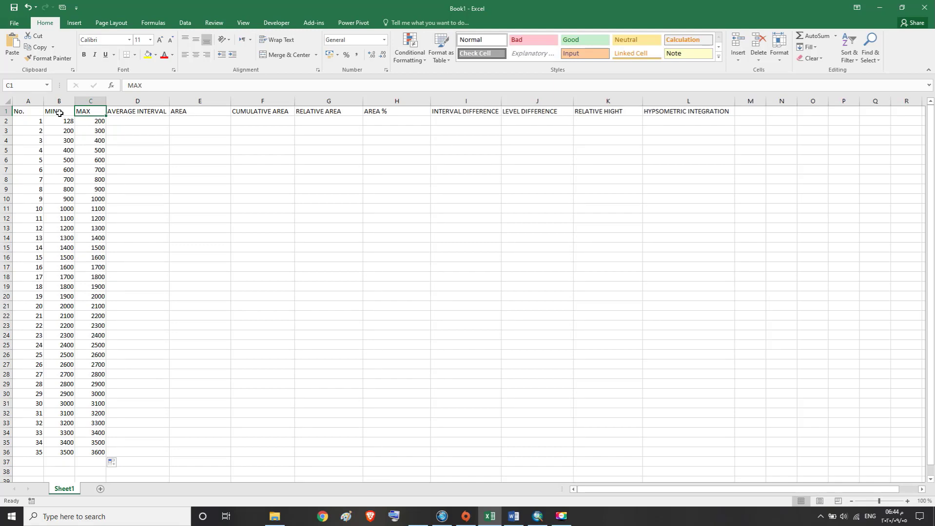
{"action": "left_click", "coordinate": [59, 113]}
{"action": "left_click", "coordinate": [85, 114]}
{"action": "left_click", "coordinate": [127, 112]}
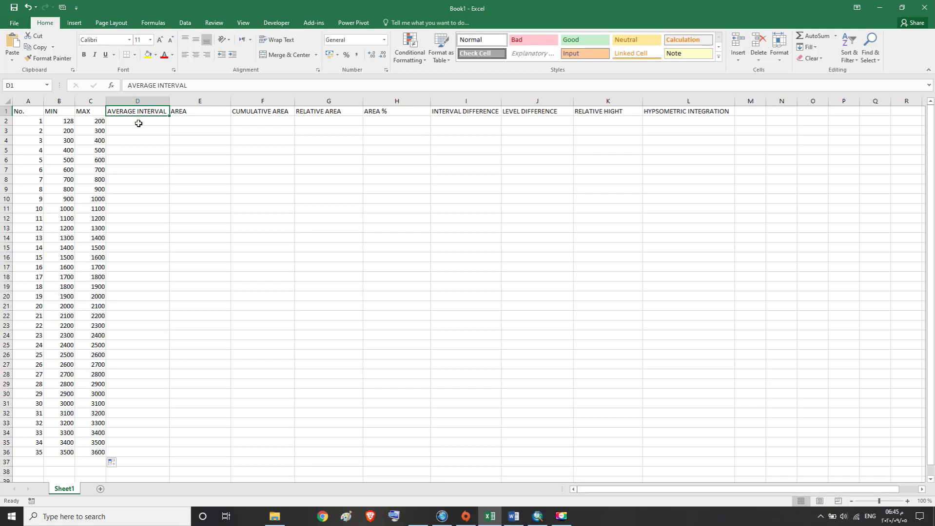
{"action": "left_click", "coordinate": [560, 517]}
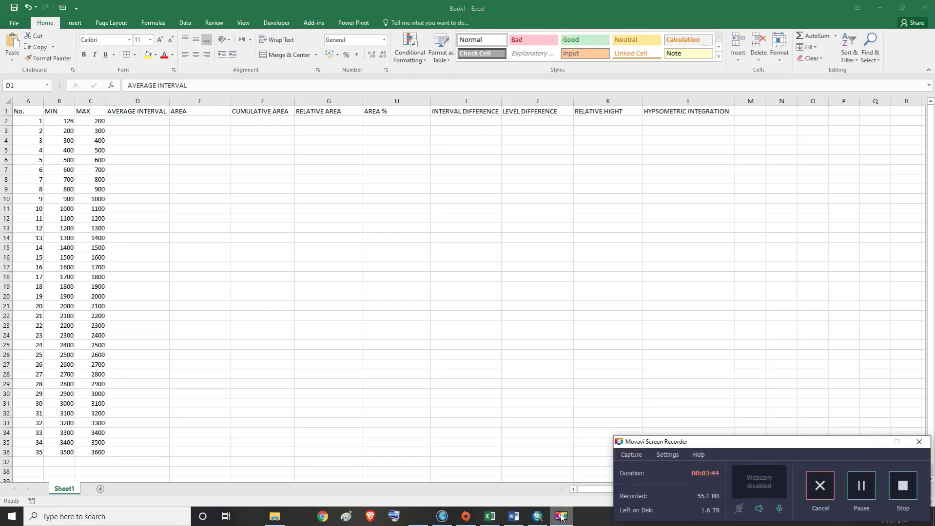
{"action": "left_click", "coordinate": [561, 516]}
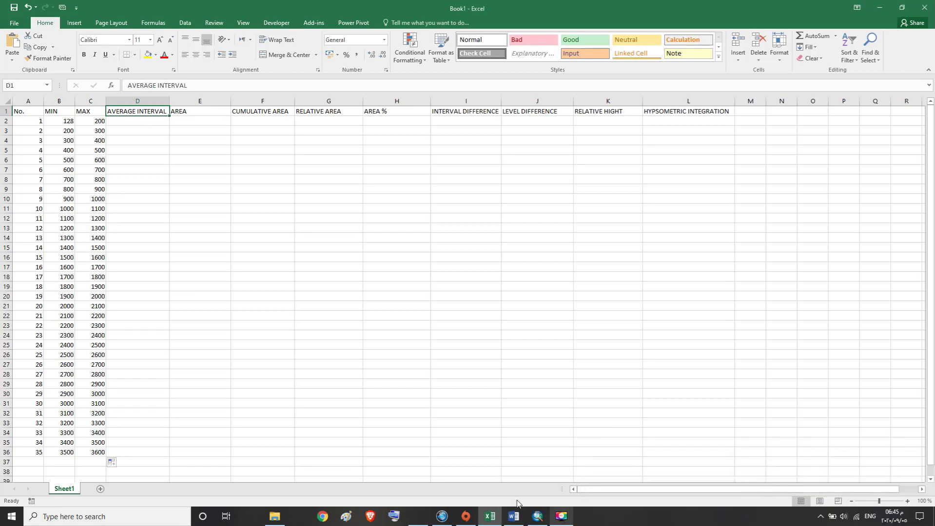
Step: Calculate the AVERAGE INTERVAL in D2 with =(B2+C2)/2 and fill the formula down to D36
{"action": "left_click", "coordinate": [148, 123]}
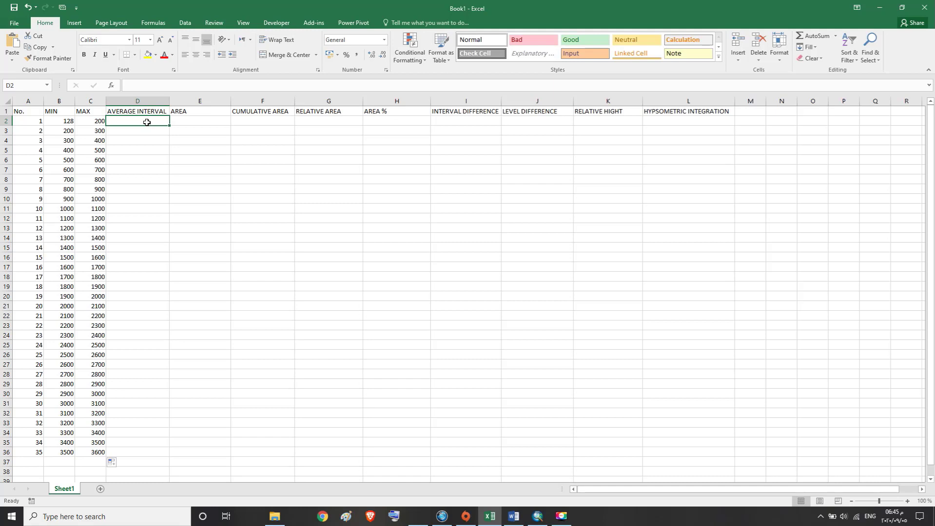
{"action": "type", "text": "="}
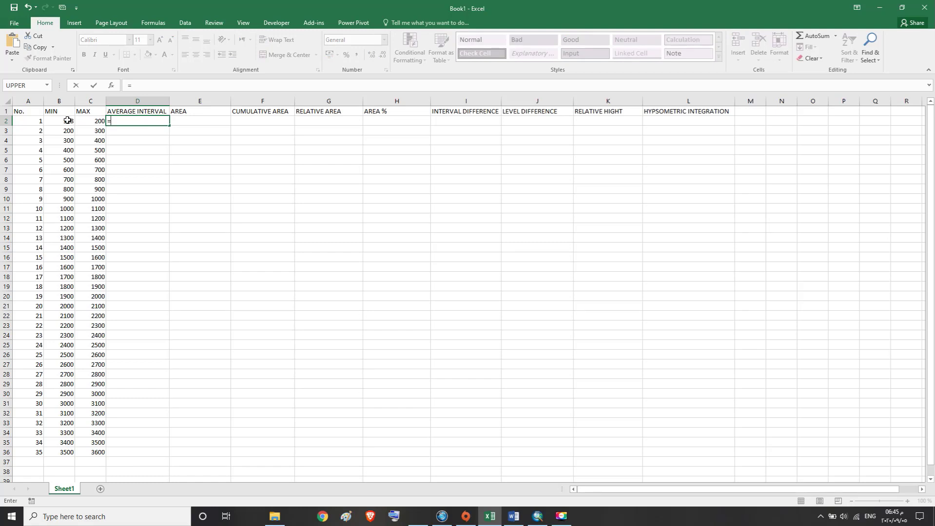
{"action": "type", "text": "("}
{"action": "left_click", "coordinate": [69, 121]}
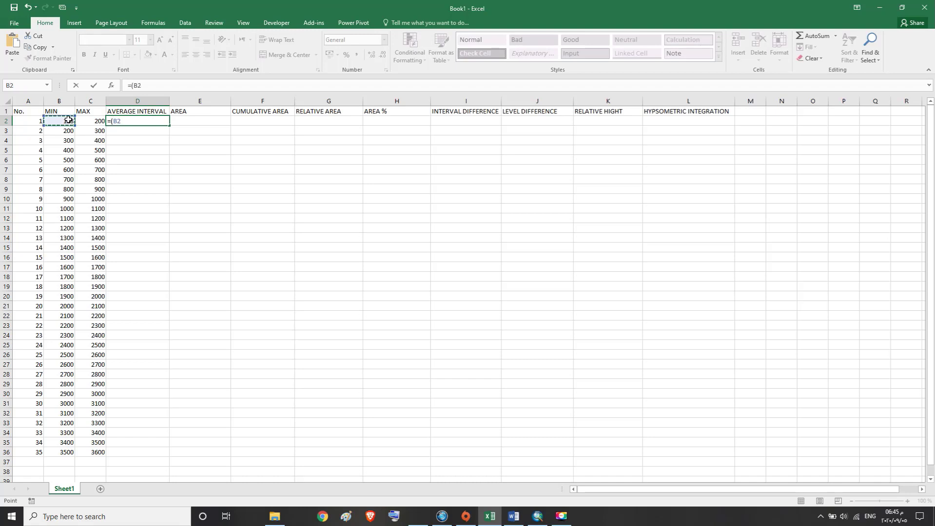
{"action": "type", "text": "+"}
{"action": "left_click", "coordinate": [97, 120]}
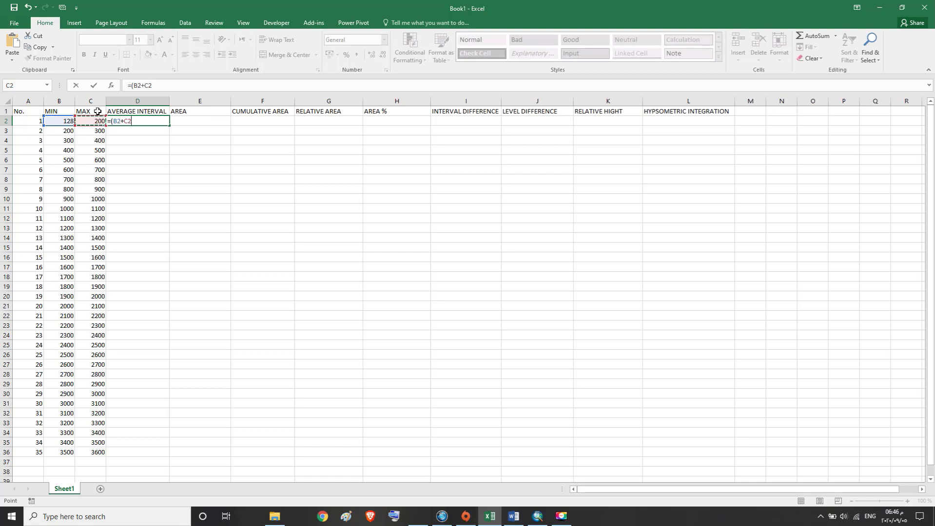
{"action": "type", "text": ")/2"}
{"action": "key", "text": "Return"}
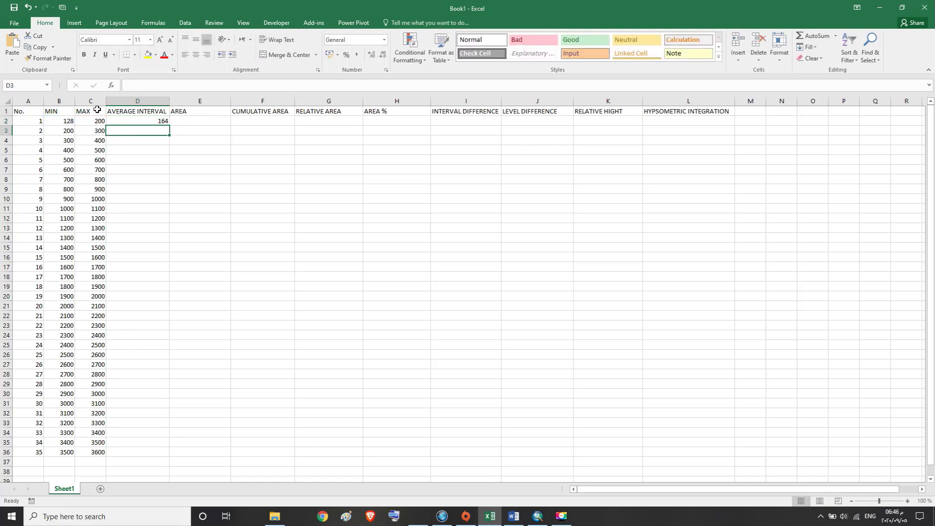
{"action": "left_click", "coordinate": [143, 119]}
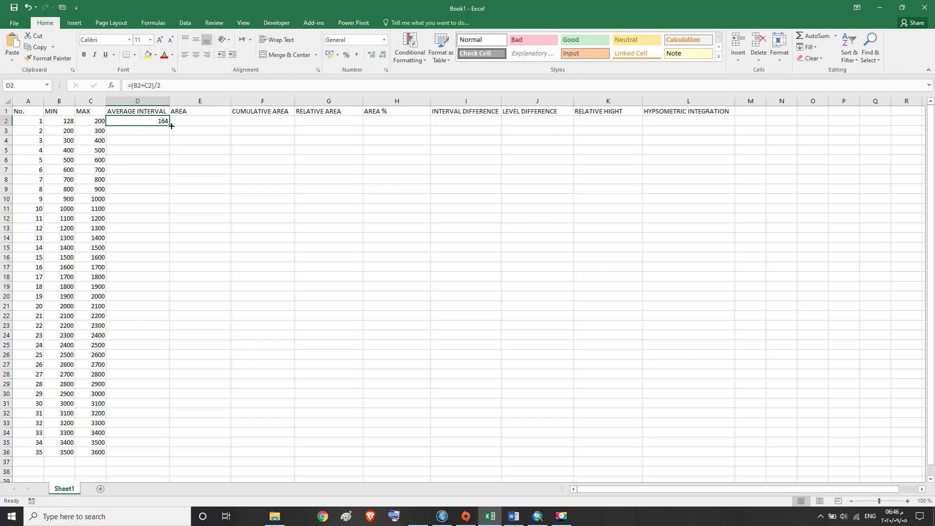
{"action": "left_click_drag", "start_coordinate": [169, 126], "coordinate": [156, 454]}
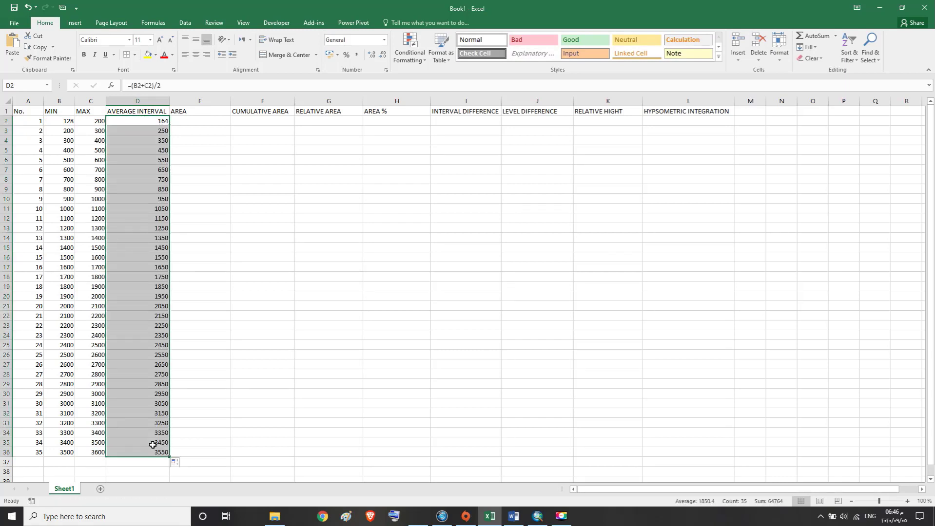
Step: Open AREA.xls from the Hypsometric Analysis folder on the desktop
{"action": "left_click", "coordinate": [193, 121]}
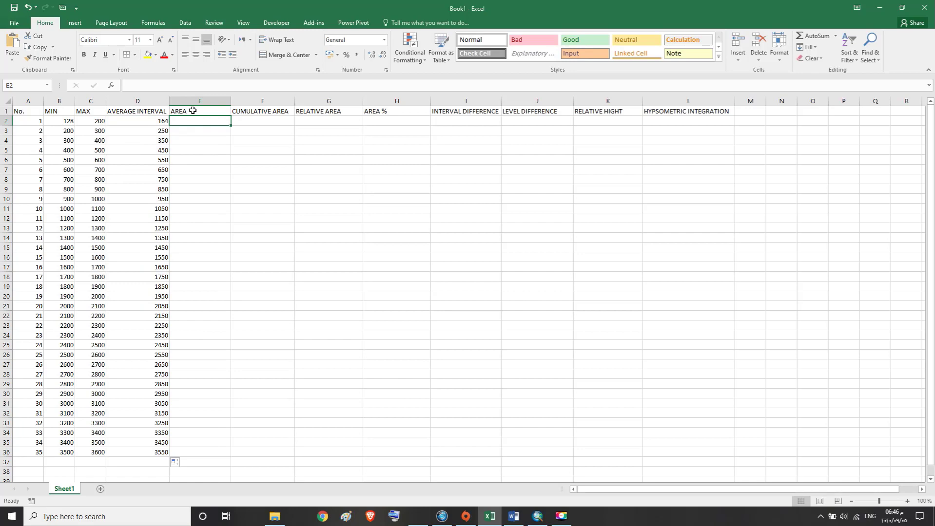
{"action": "left_click", "coordinate": [880, 10]}
{"action": "left_click", "coordinate": [878, 6]}
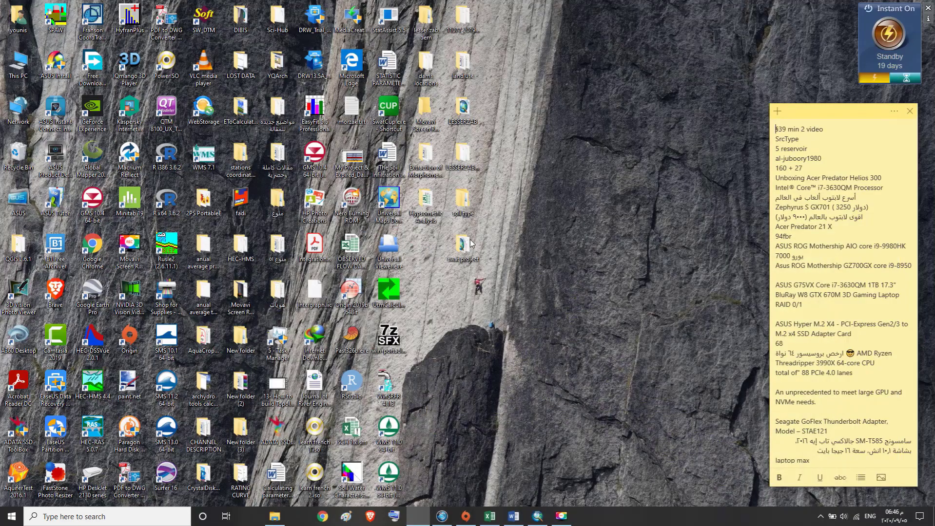
{"action": "left_click", "coordinate": [425, 207]}
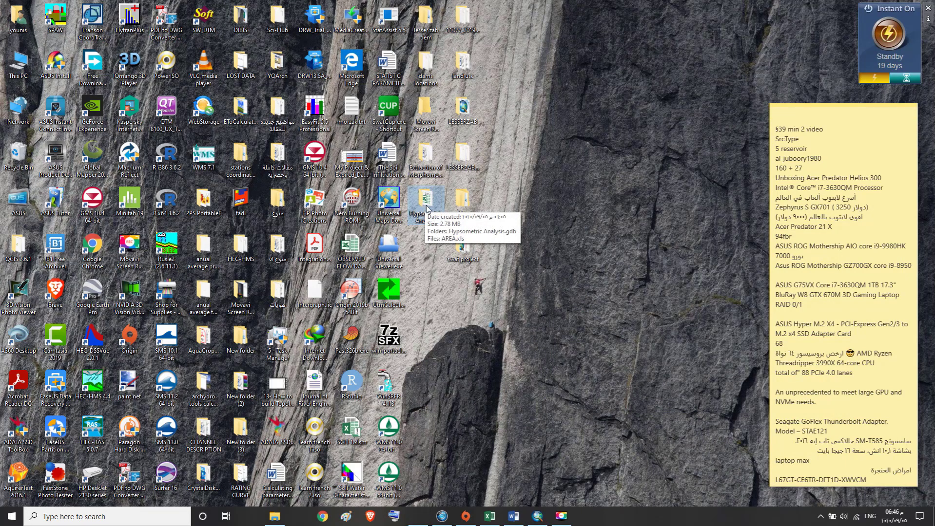
{"action": "double_click", "coordinate": [423, 201]}
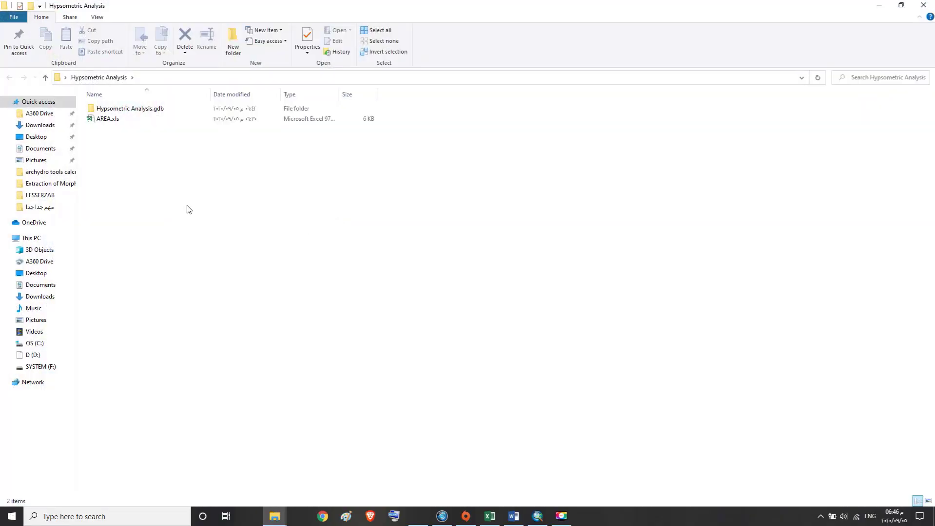
{"action": "double_click", "coordinate": [103, 119]}
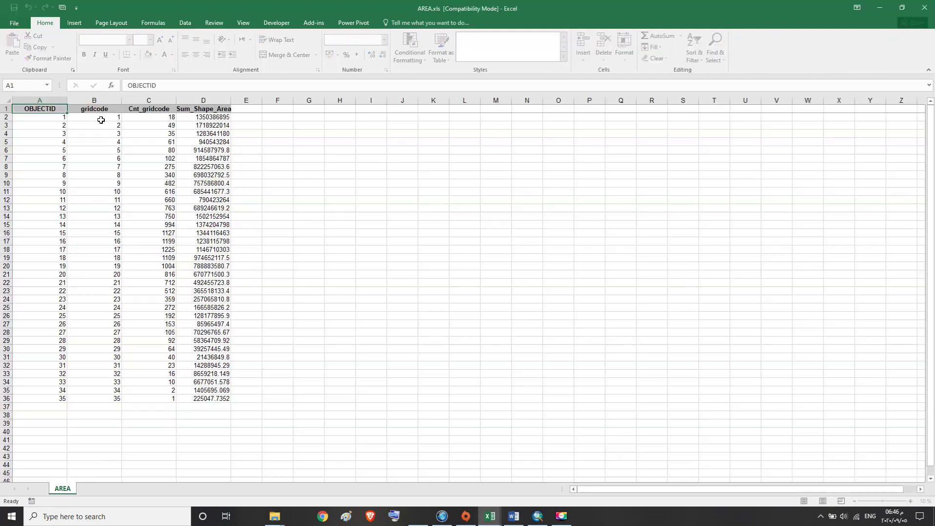
Step: Widen column E in AREA.xls and enter the heading KM in cell E1
{"action": "left_click", "coordinate": [210, 120]}
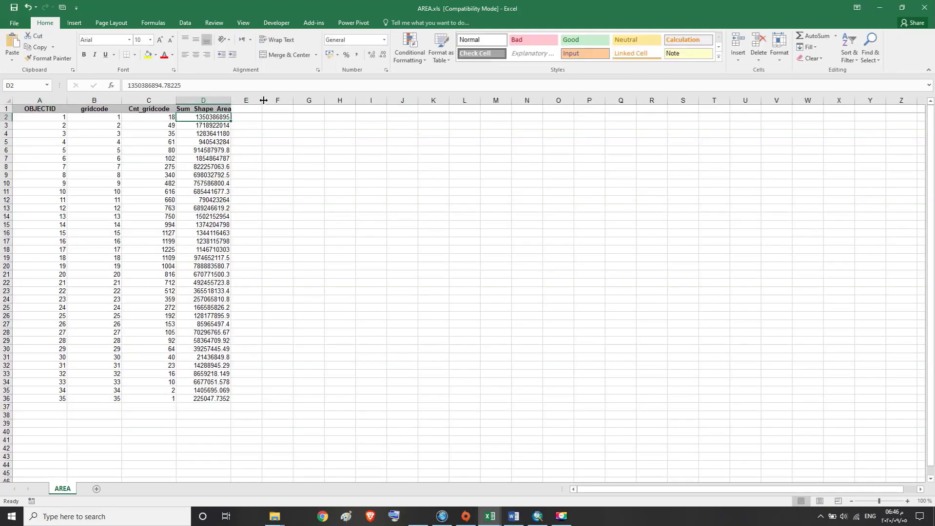
{"action": "left_click_drag", "start_coordinate": [263, 100], "coordinate": [314, 111]}
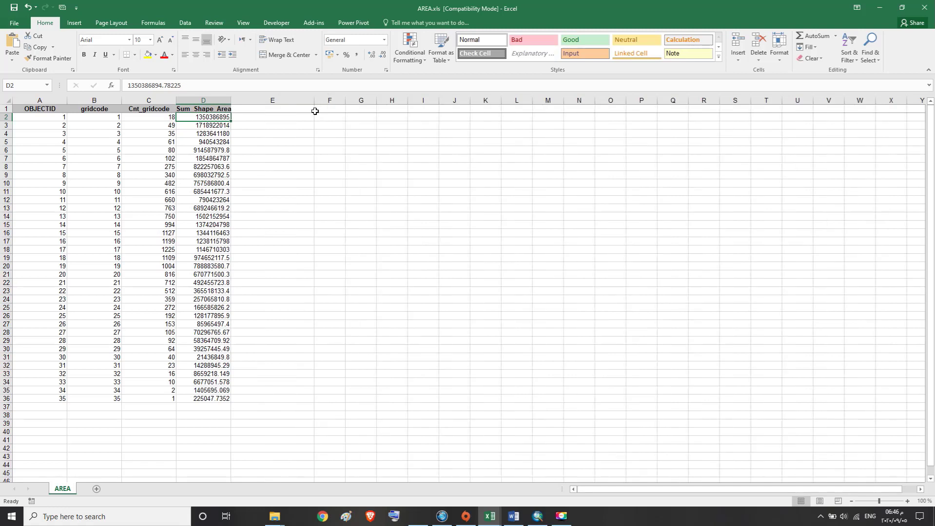
{"action": "left_click", "coordinate": [270, 108]}
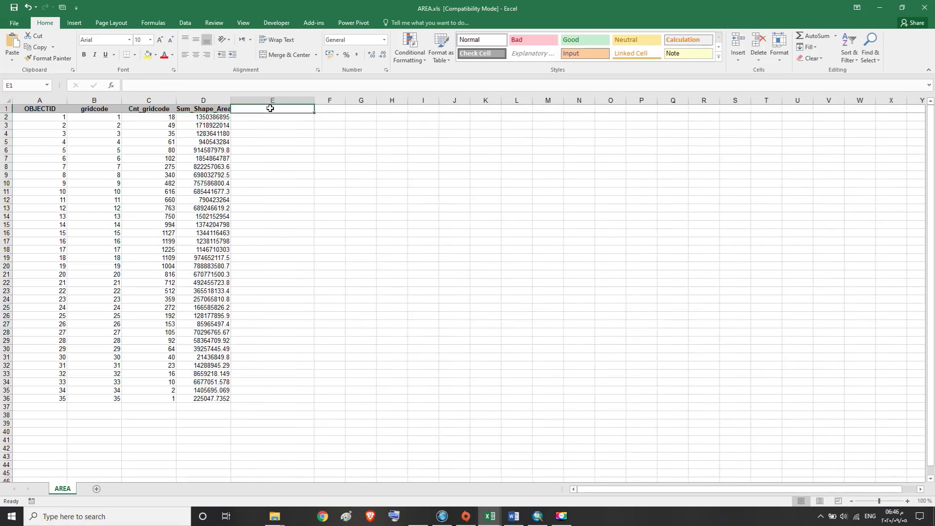
{"action": "type", "text": "KM"}
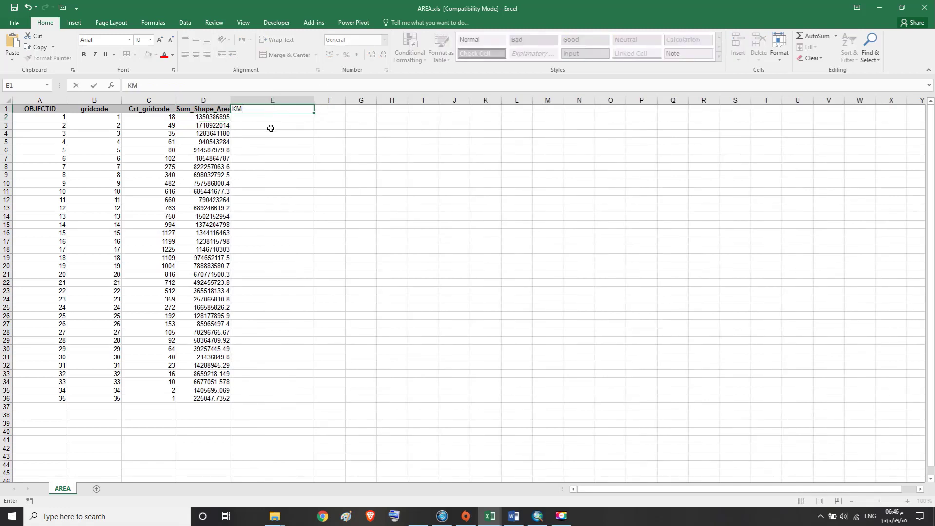
{"action": "key", "text": "Return"}
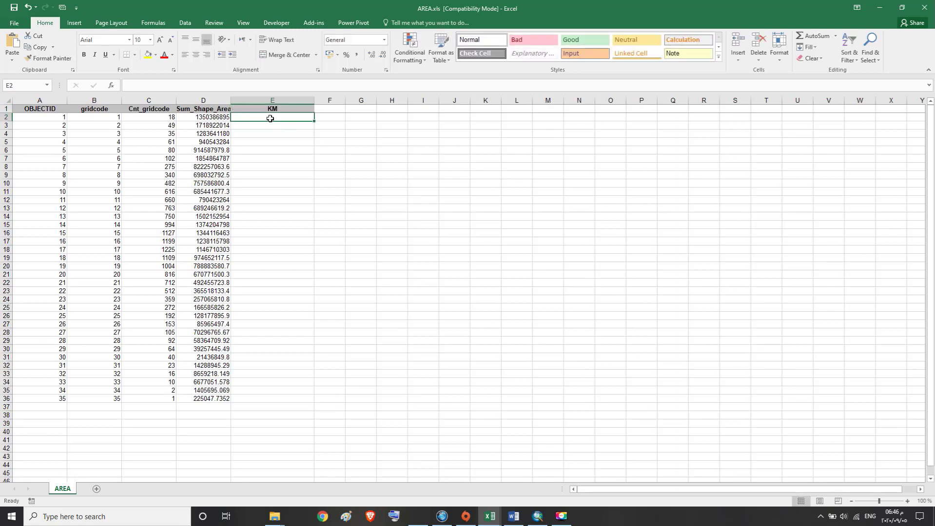
Step: Convert the Sum_Shape_Area values in the KM column with =D2/1000000 in E2, filled down to E36
{"action": "type", "text": "="}
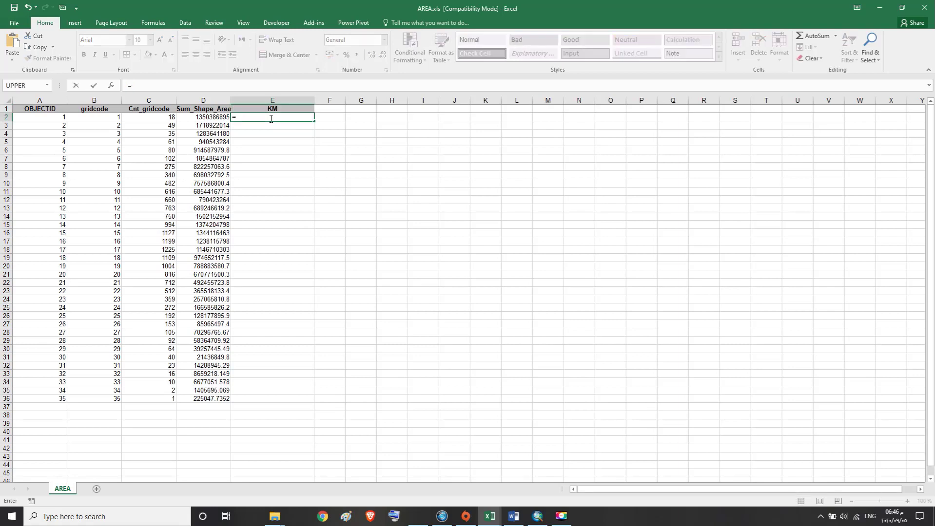
{"action": "left_click", "coordinate": [218, 118]}
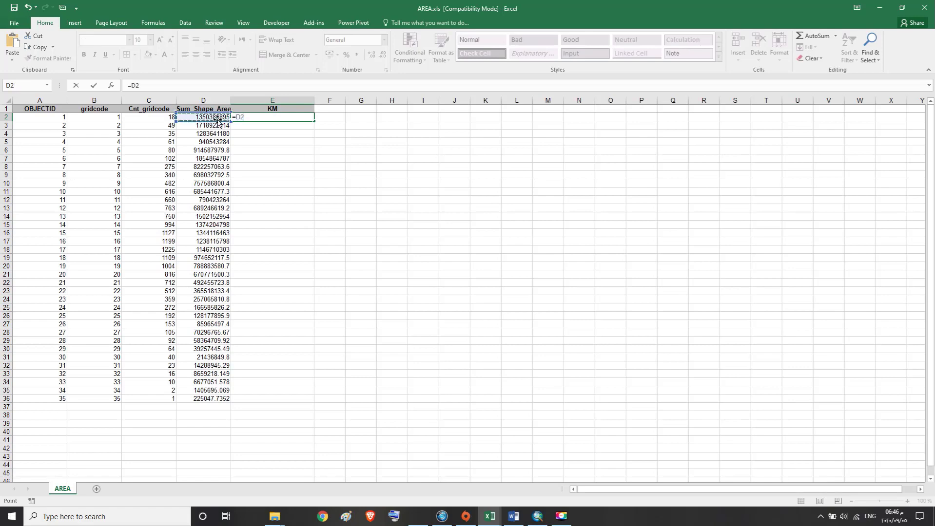
{"action": "type", "text": "/1000000"}
{"action": "key", "text": "Return"}
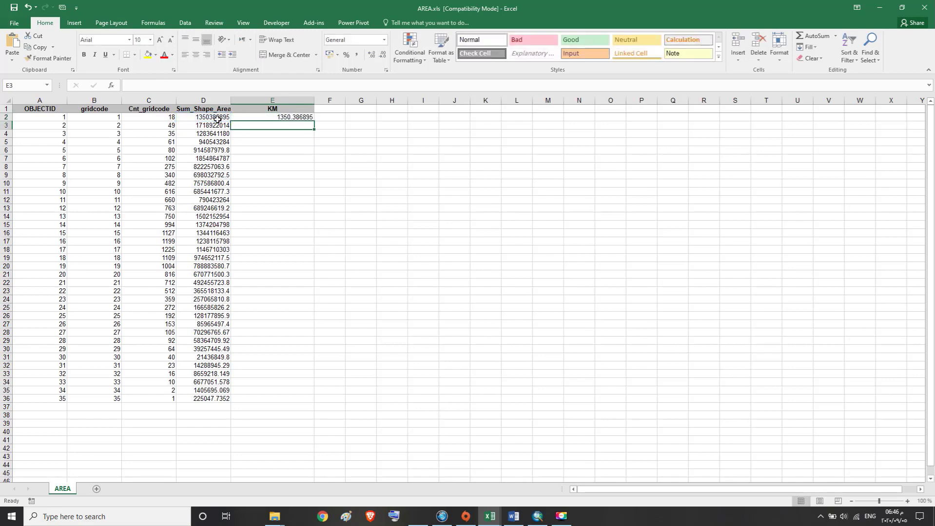
{"action": "left_click", "coordinate": [281, 118]}
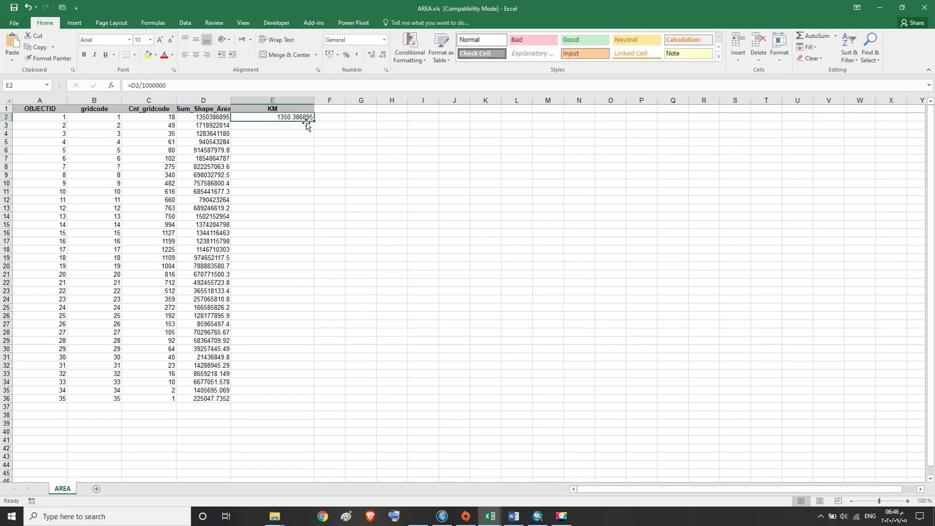
{"action": "left_click_drag", "start_coordinate": [312, 120], "coordinate": [273, 390]}
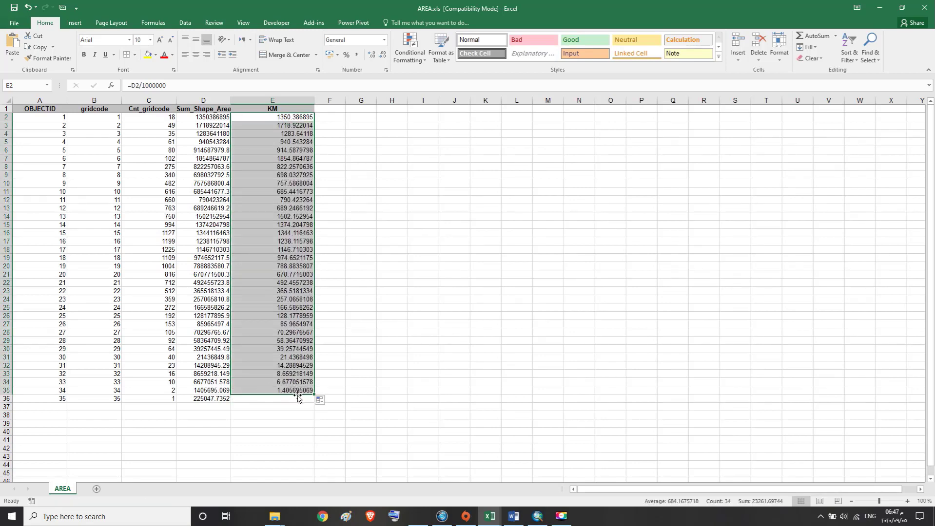
{"action": "left_click_drag", "start_coordinate": [312, 395], "coordinate": [313, 402]}
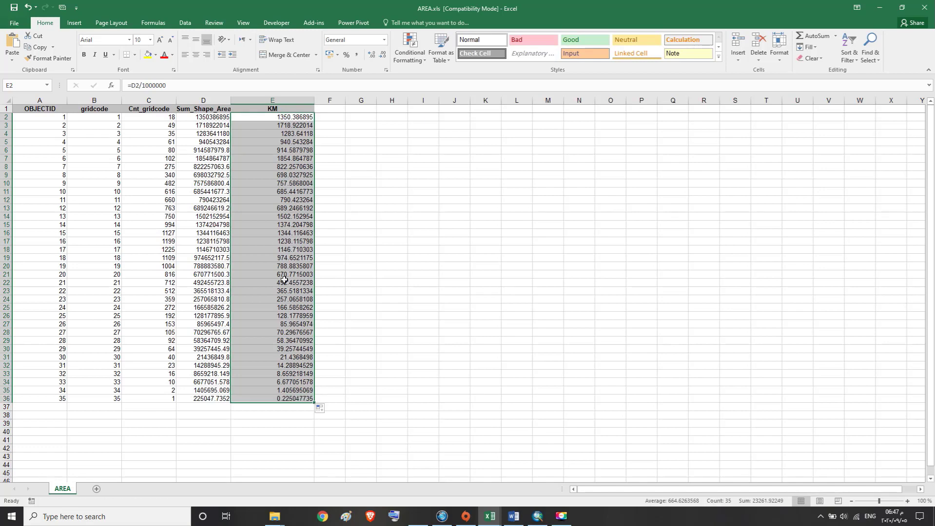
{"action": "left_click", "coordinate": [282, 120]}
{"action": "left_click_drag", "start_coordinate": [281, 120], "coordinate": [283, 219]}
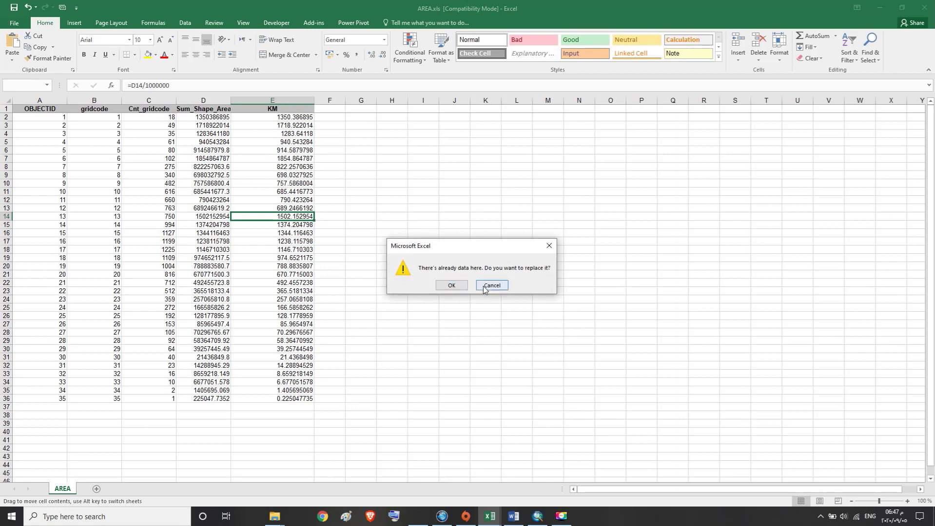
{"action": "left_click", "coordinate": [487, 286]}
Step: Copy the KM values E2:E36 from AREA.xls and paste them as values into Book1's AREA column, starting at E2
{"action": "left_click_drag", "start_coordinate": [284, 119], "coordinate": [300, 403]}
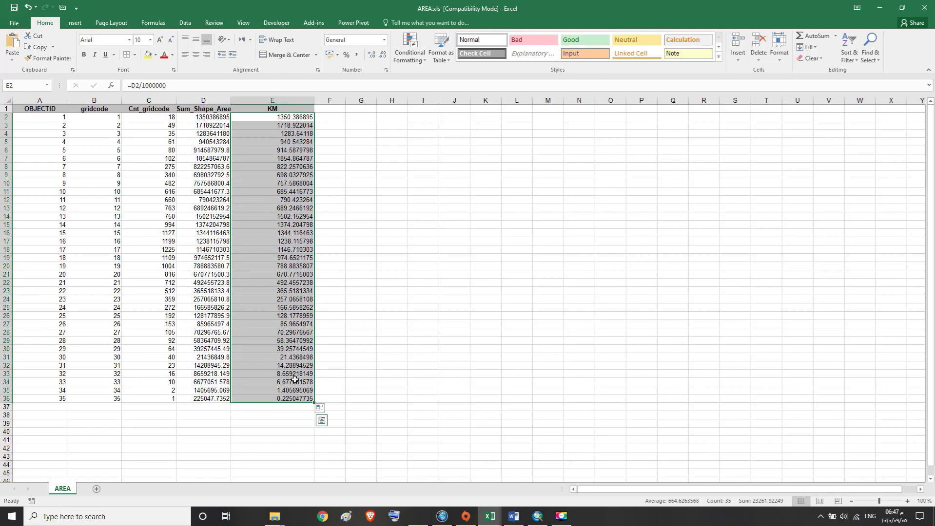
{"action": "left_click", "coordinate": [34, 50]}
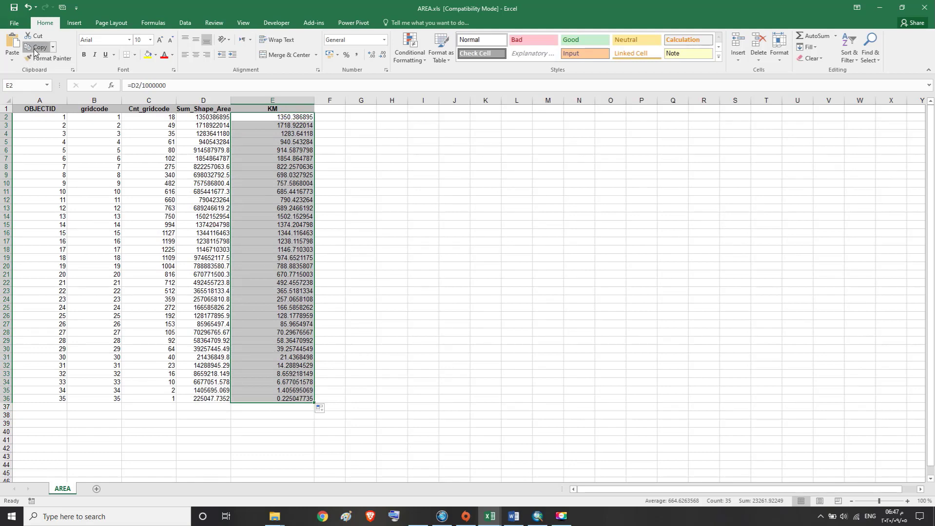
{"action": "mouse_move", "coordinate": [483, 513]}
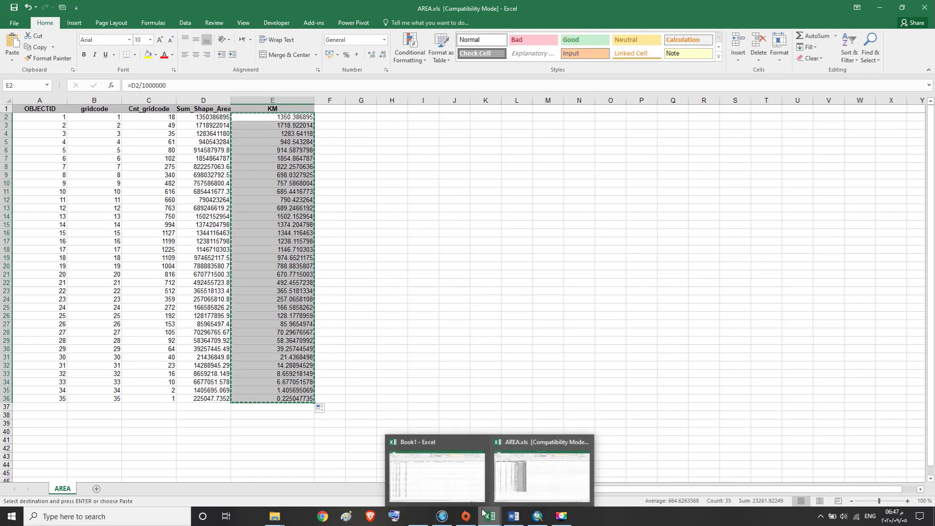
{"action": "left_click", "coordinate": [458, 489]}
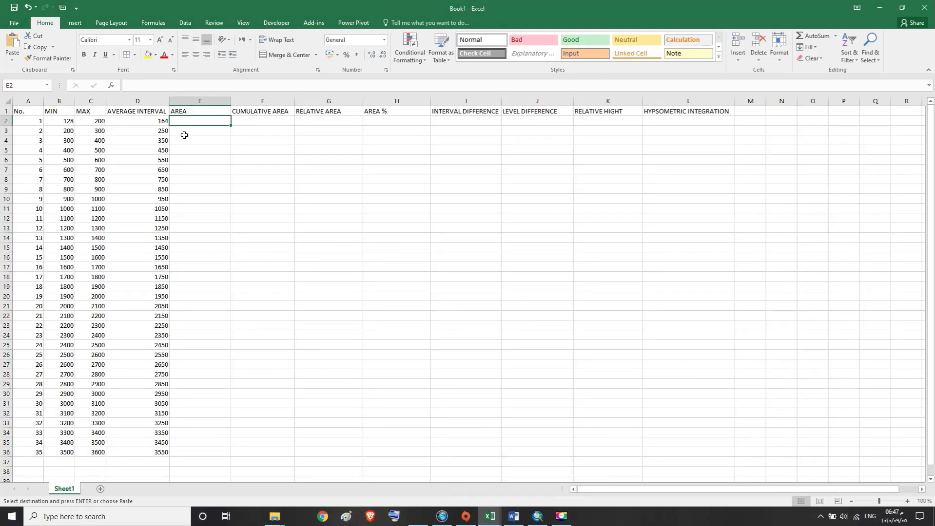
{"action": "left_click", "coordinate": [12, 59]}
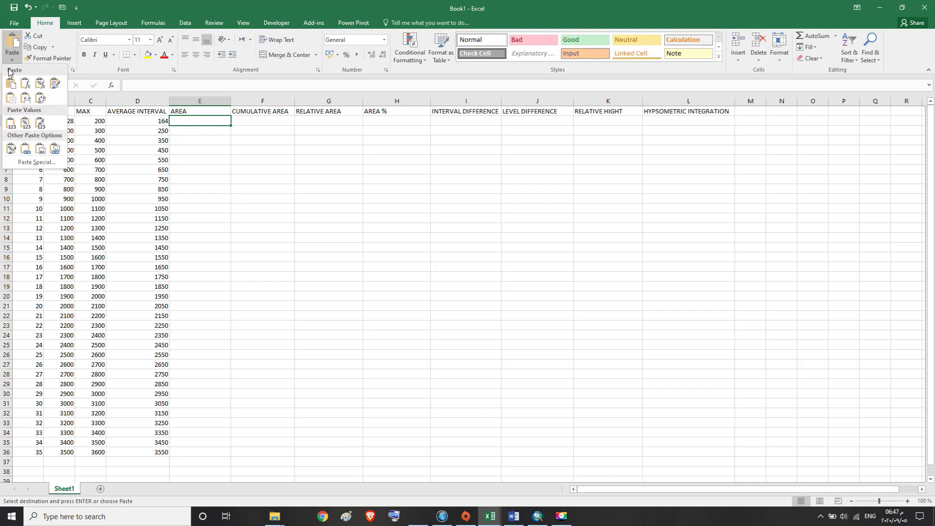
{"action": "left_click", "coordinate": [10, 125]}
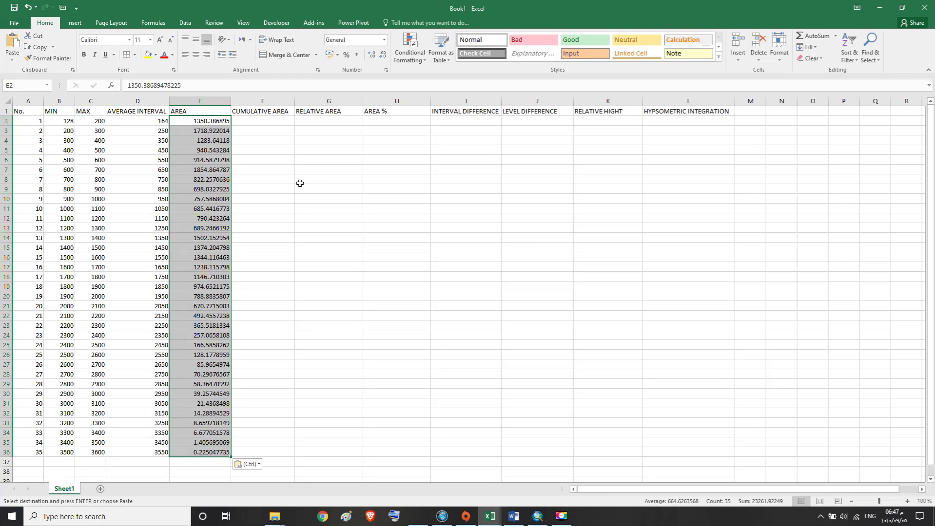
{"action": "left_click", "coordinate": [263, 453]}
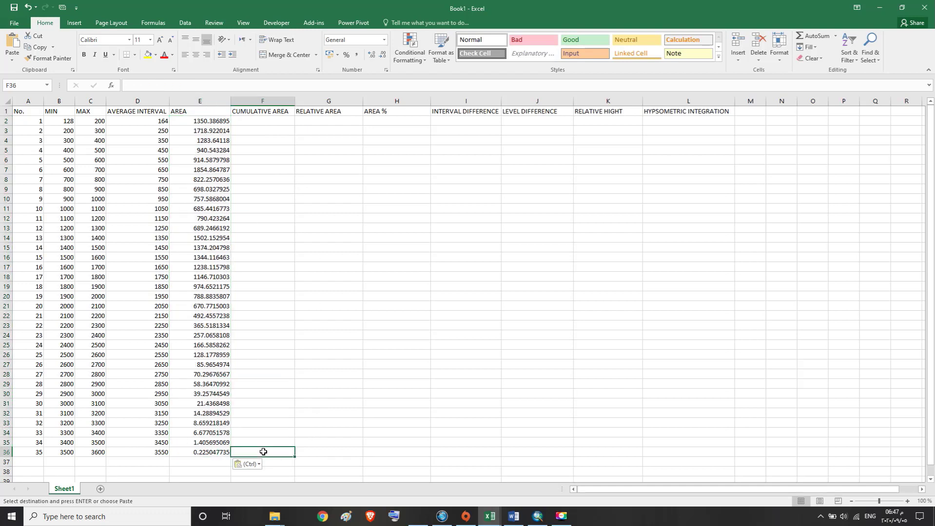
{"action": "type", "text": "="}
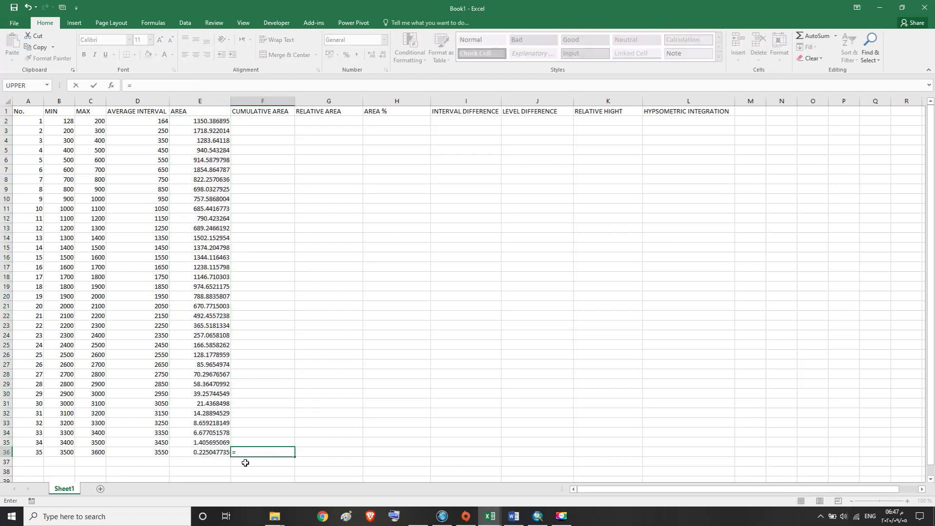
{"action": "left_click", "coordinate": [214, 454]}
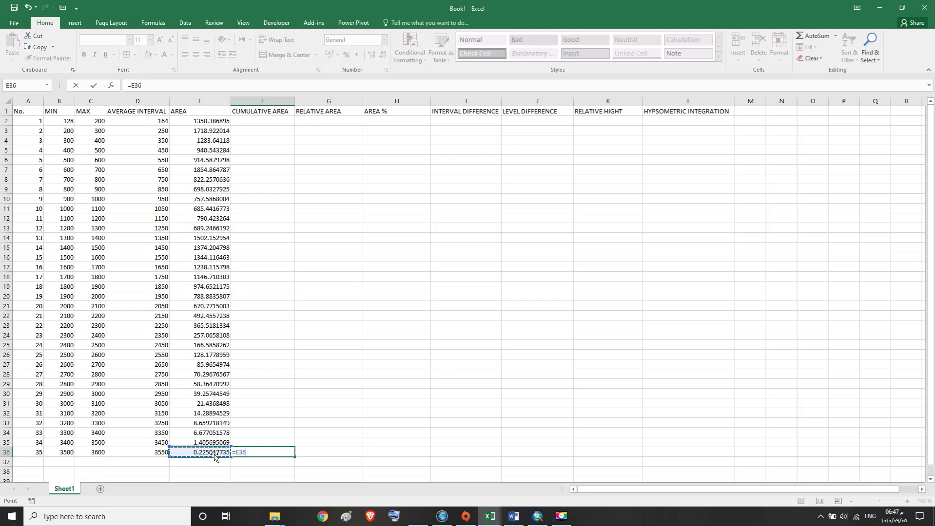
{"action": "key", "text": "BackSpace"}
{"action": "key", "text": "BackSpace"}
{"action": "key", "text": "BackSpace"}
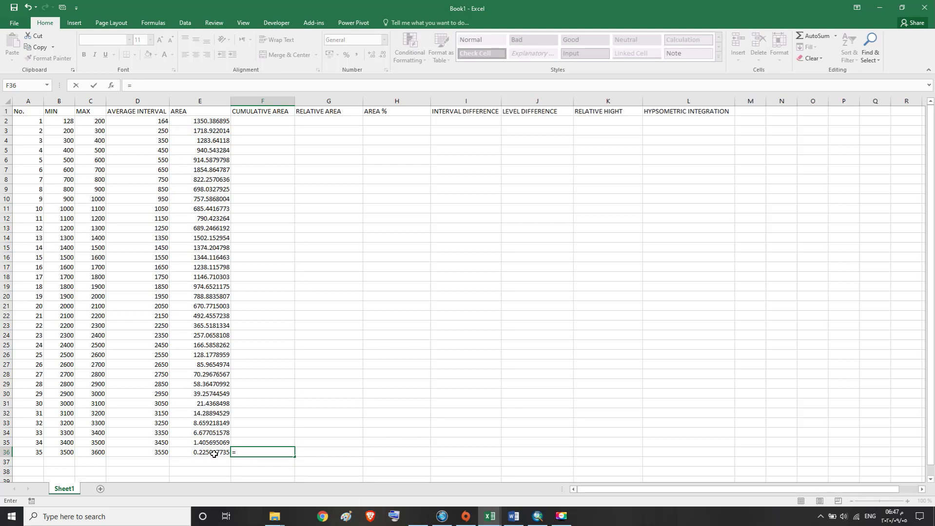
{"action": "key", "text": "BackSpace"}
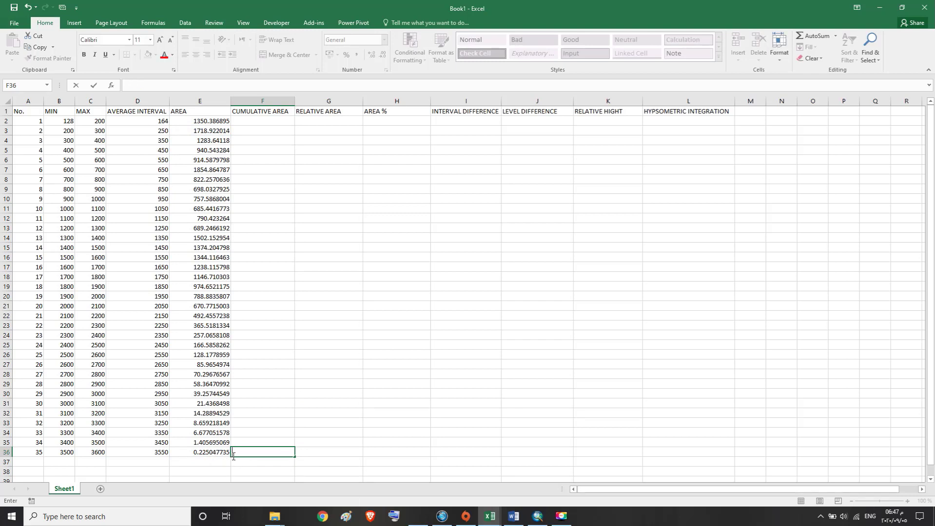
Step: Copy the last AREA value from E36 into F36 as the starting value of the CUMULATIVE AREA column
{"action": "left_click", "coordinate": [205, 455]}
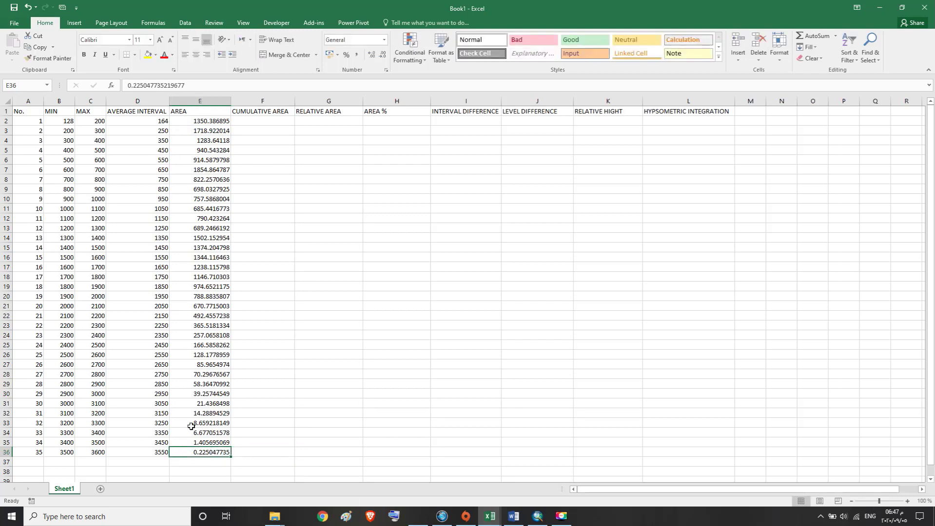
{"action": "key", "text": "ctrl+c"}
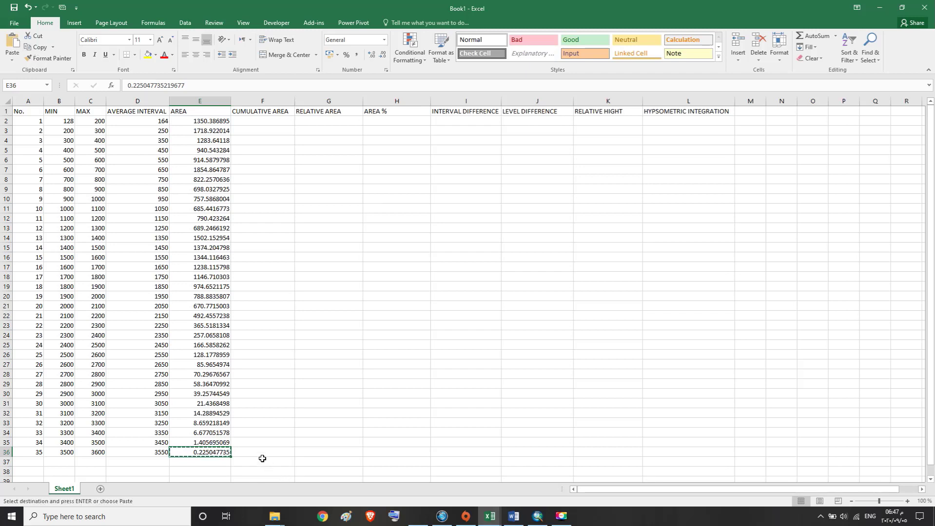
{"action": "left_click", "coordinate": [261, 453]}
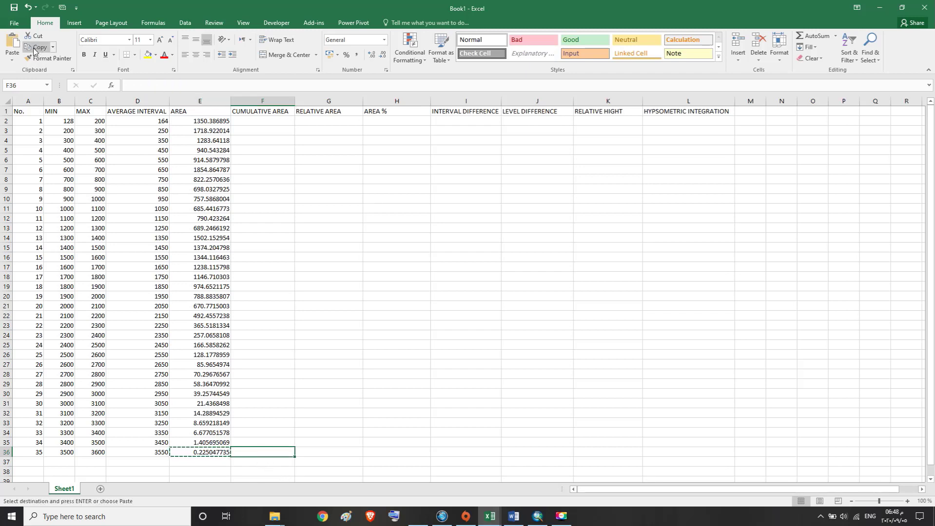
{"action": "left_click", "coordinate": [13, 46]}
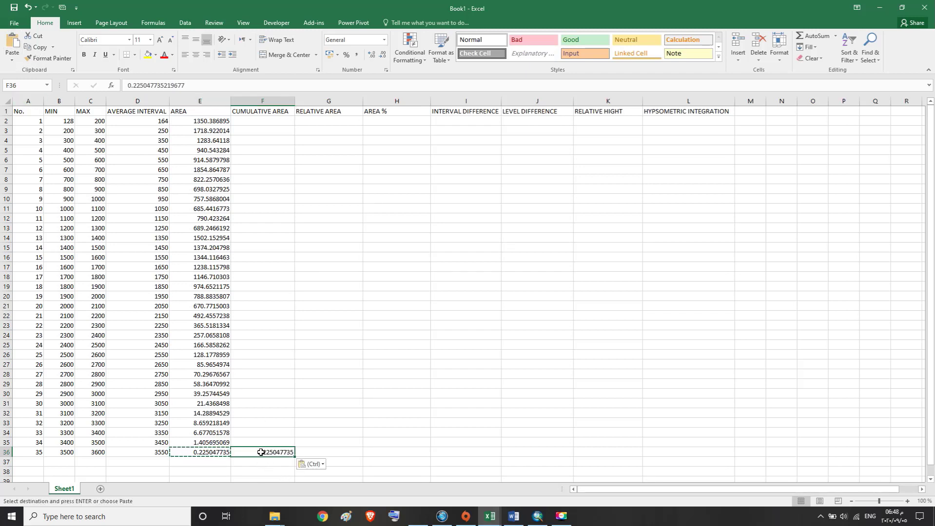
{"action": "key", "text": "Escape"}
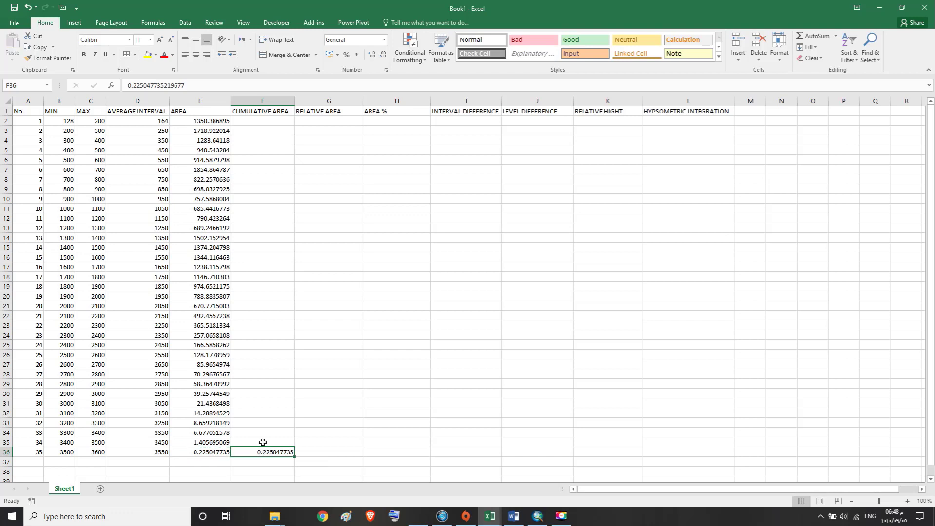
Step: Calculate the cumulative area in F35 with the formula =F36+E35
{"action": "left_click", "coordinate": [263, 442]}
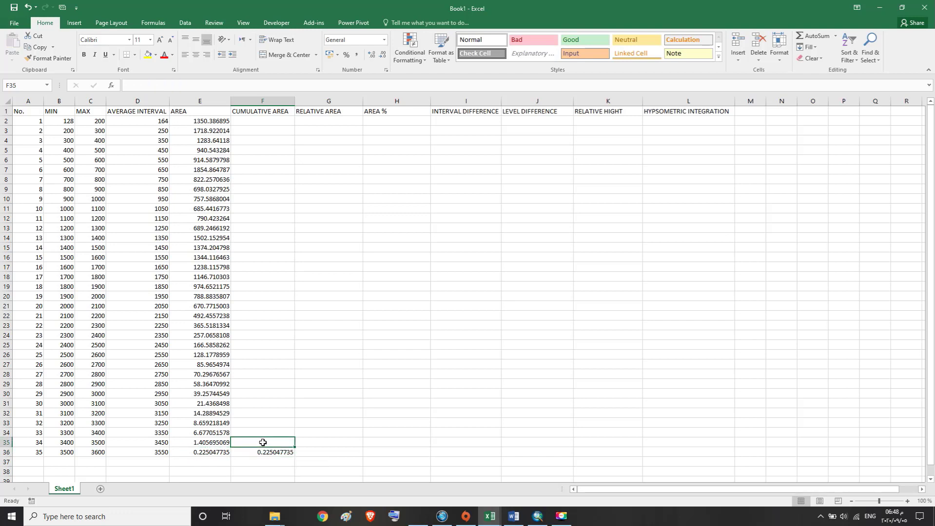
{"action": "type", "text": "="}
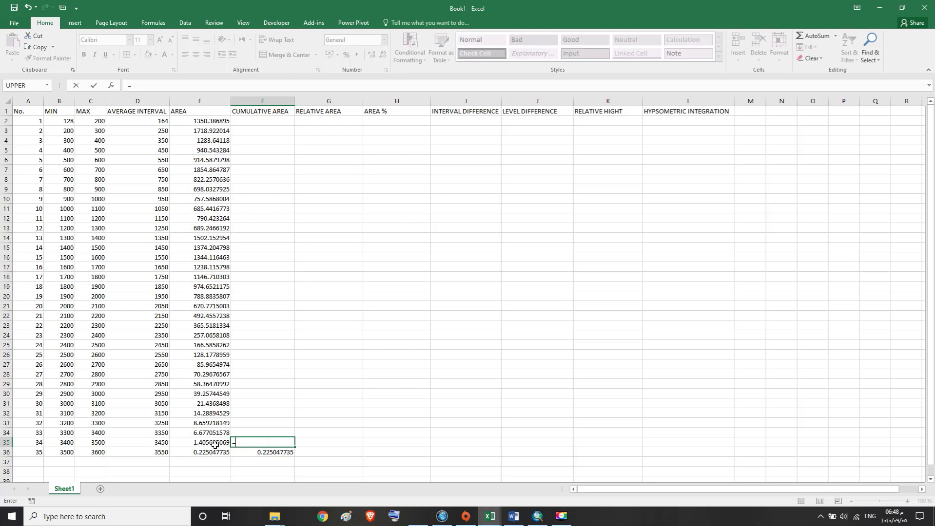
{"action": "left_click", "coordinate": [257, 454]}
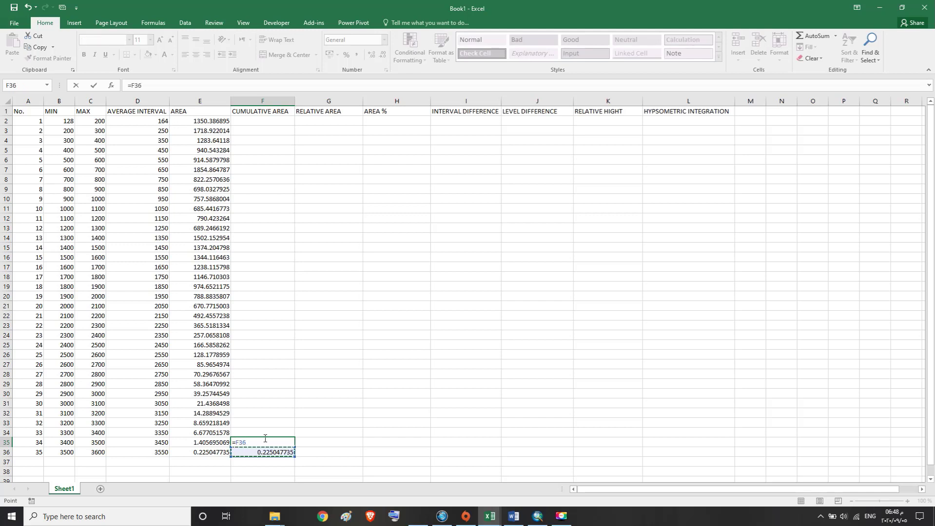
{"action": "type", "text": "+"}
{"action": "left_click", "coordinate": [216, 445]}
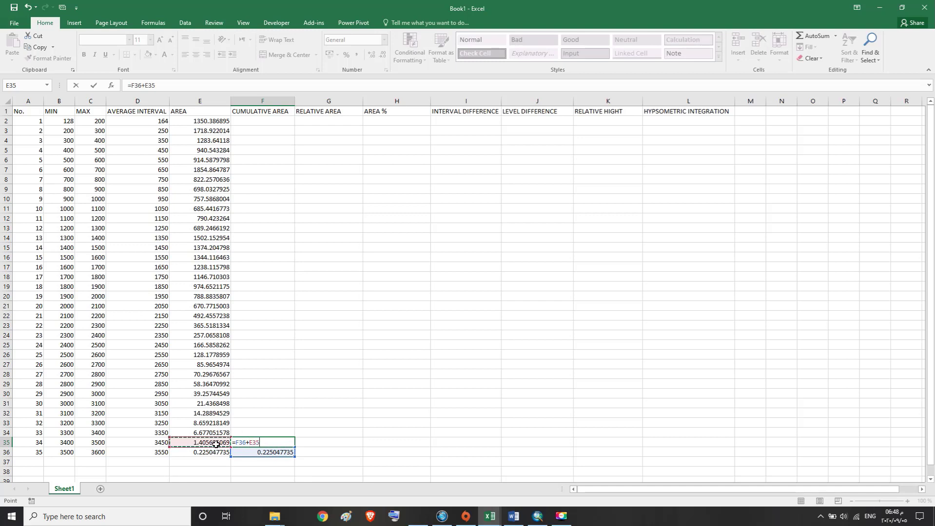
{"action": "key", "text": "Return"}
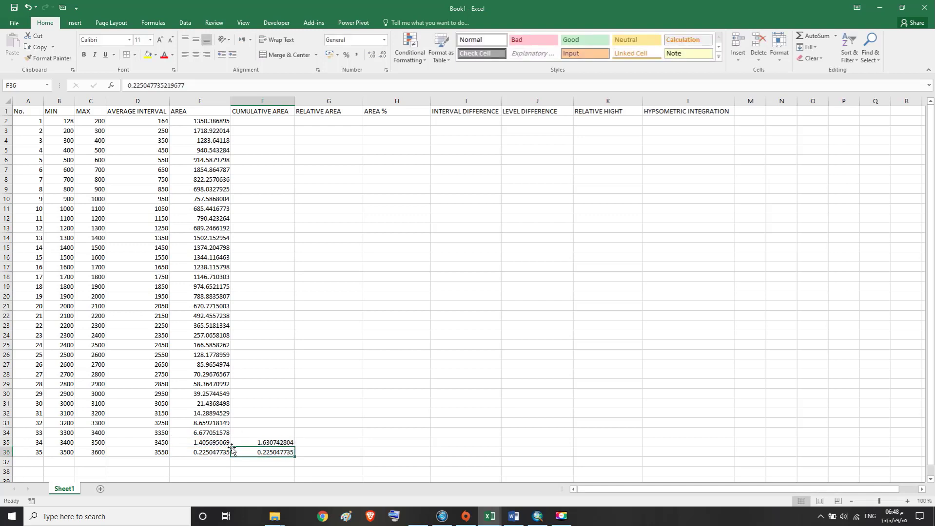
Step: Enter =F35+E34 in F34 and fill the cumulative area formula from F35 up to F2
{"action": "left_click", "coordinate": [280, 442]}
{"action": "left_click", "coordinate": [263, 433]}
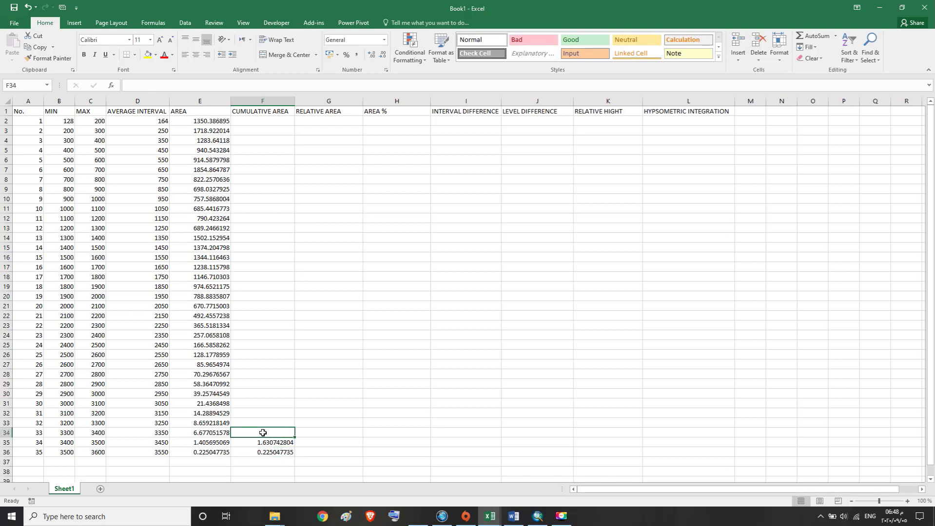
{"action": "type", "text": "="}
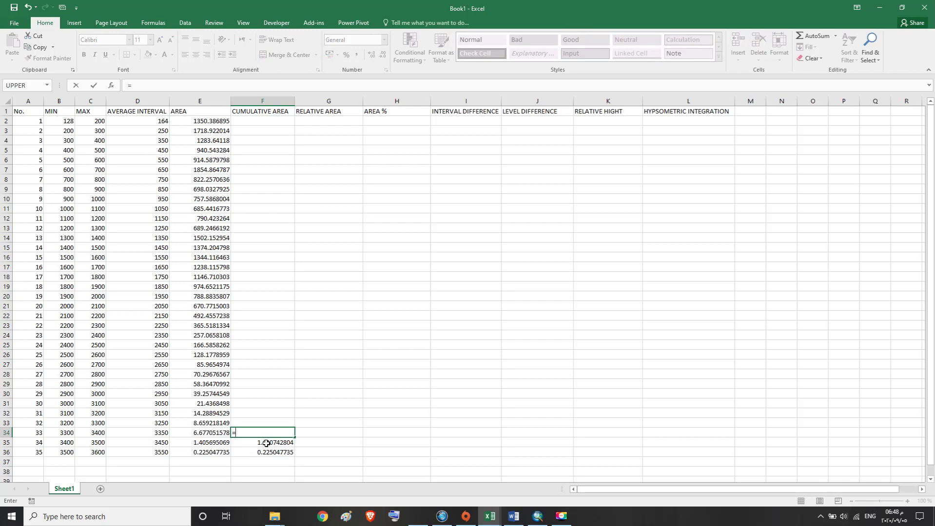
{"action": "left_click", "coordinate": [263, 442]}
{"action": "type", "text": "+"}
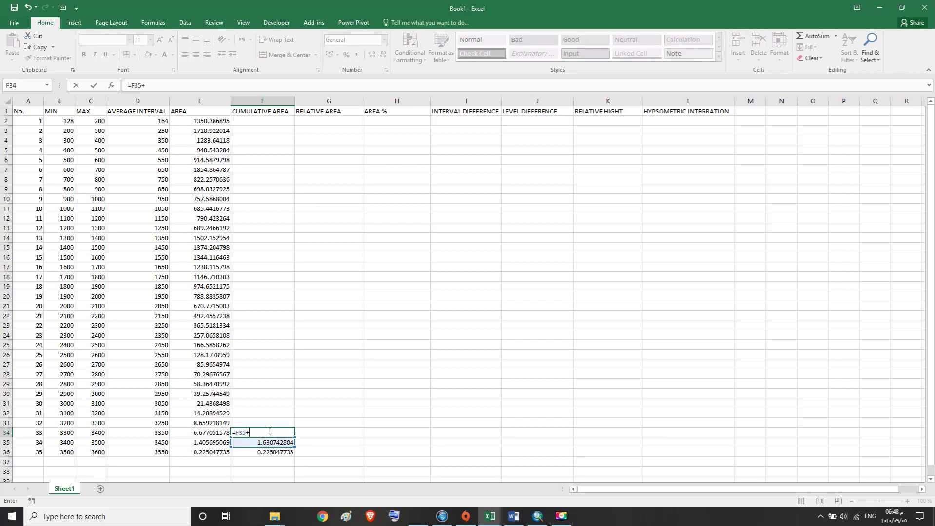
{"action": "left_click", "coordinate": [219, 434]}
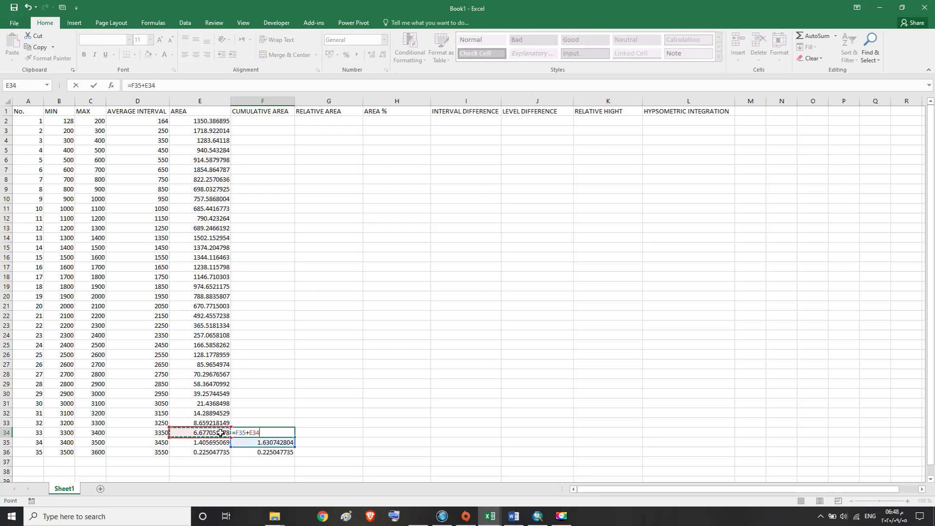
{"action": "key", "text": "Return"}
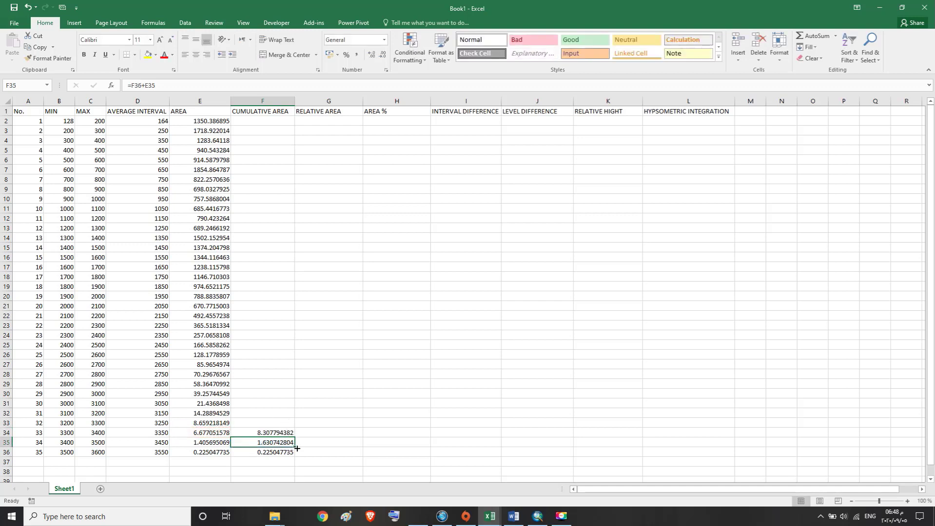
{"action": "left_click_drag", "start_coordinate": [297, 448], "coordinate": [310, 119]}
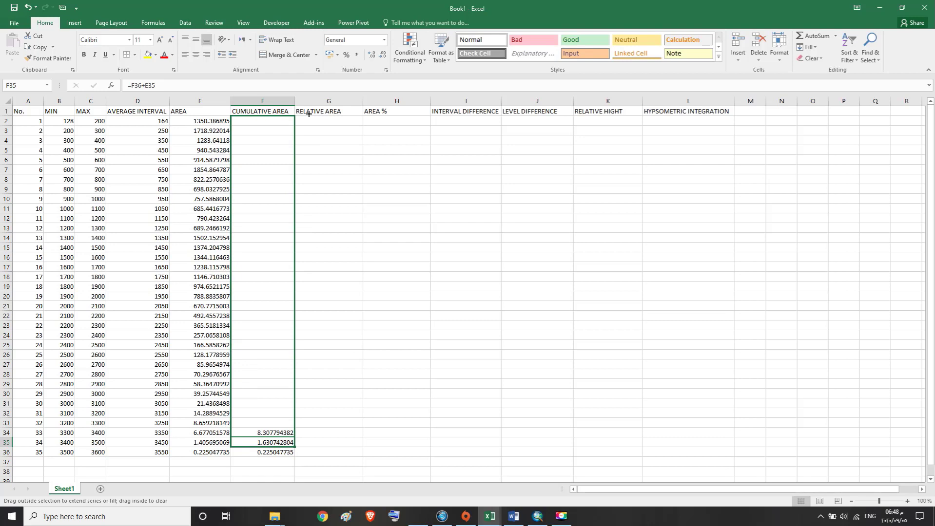
{"action": "left_click_drag", "start_coordinate": [308, 114], "coordinate": [303, 114]}
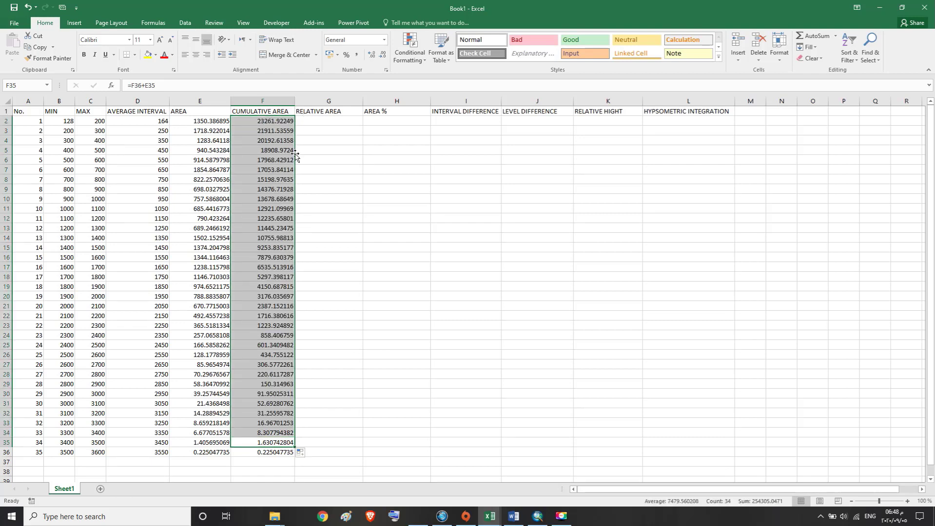
Step: Calculate the first RELATIVE AREA in G2 by dividing the cumulative area by the total, with =F2/23261.92249
{"action": "left_click", "coordinate": [259, 123]}
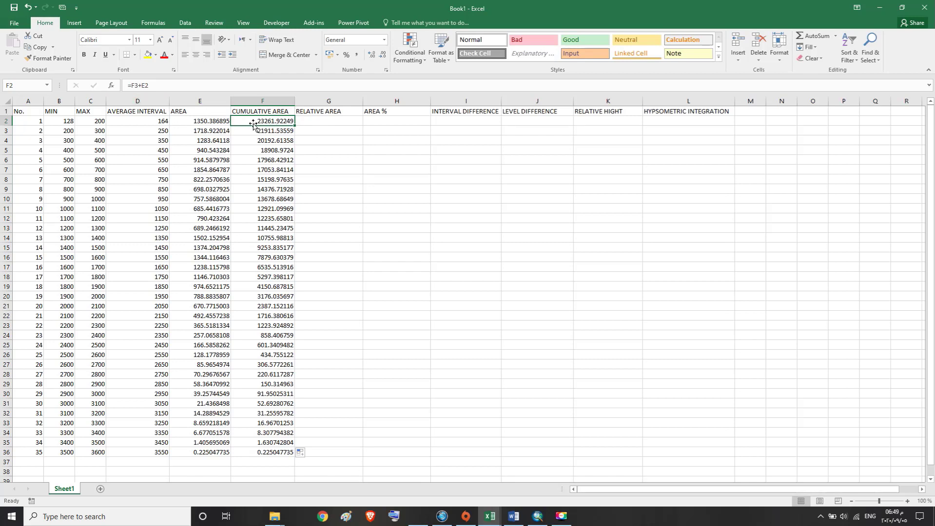
{"action": "left_click", "coordinate": [38, 48]}
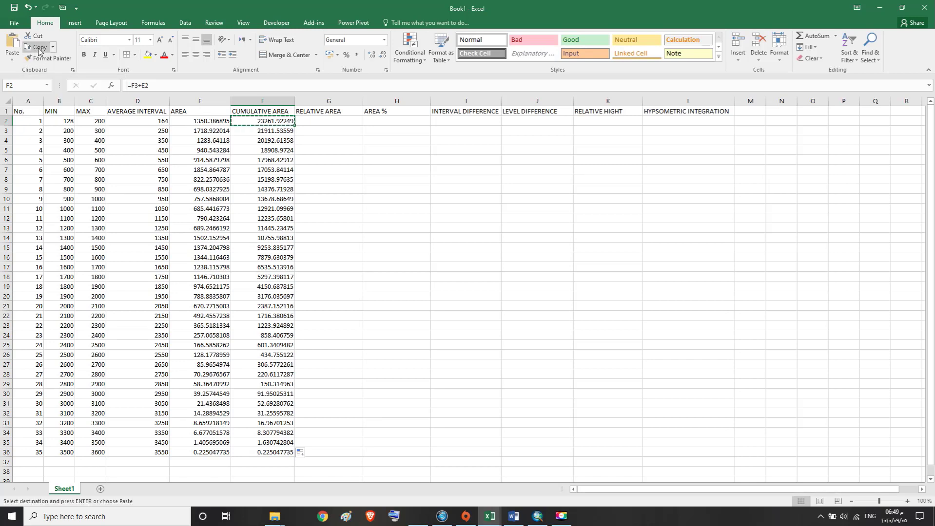
{"action": "left_click", "coordinate": [321, 121]}
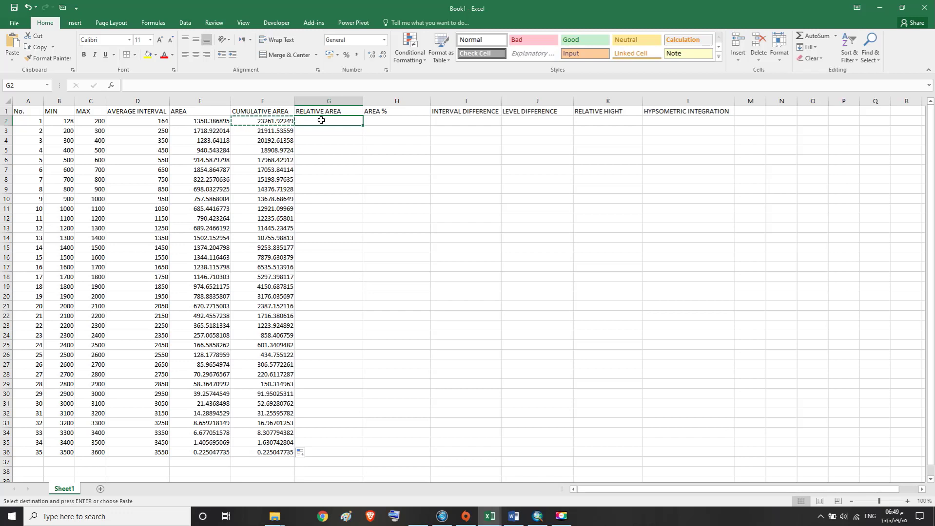
{"action": "type", "text": "="}
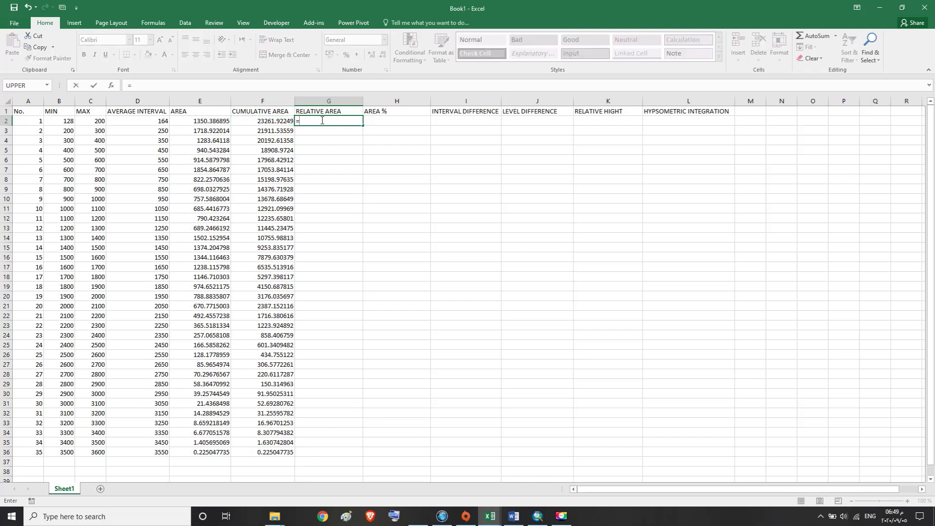
{"action": "left_click", "coordinate": [262, 121]}
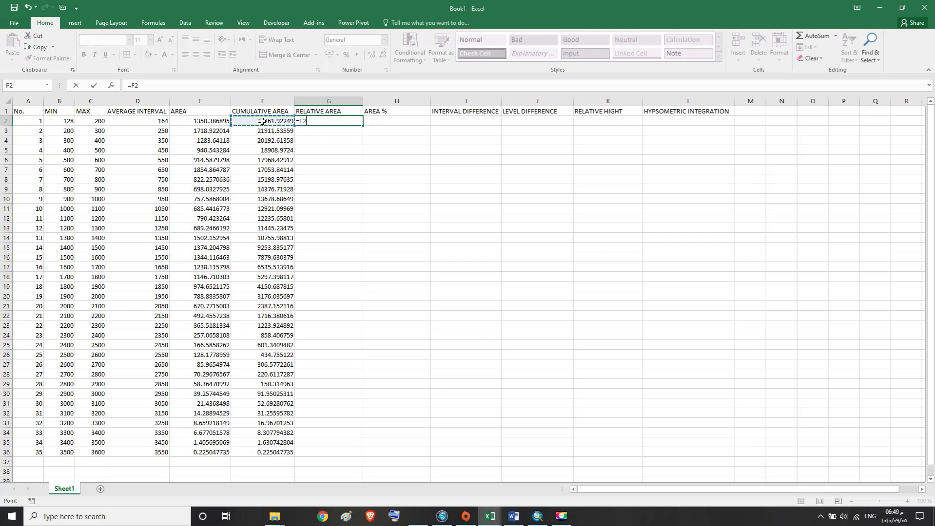
{"action": "type", "text": "/"}
{"action": "type", "text": "23261.922"}
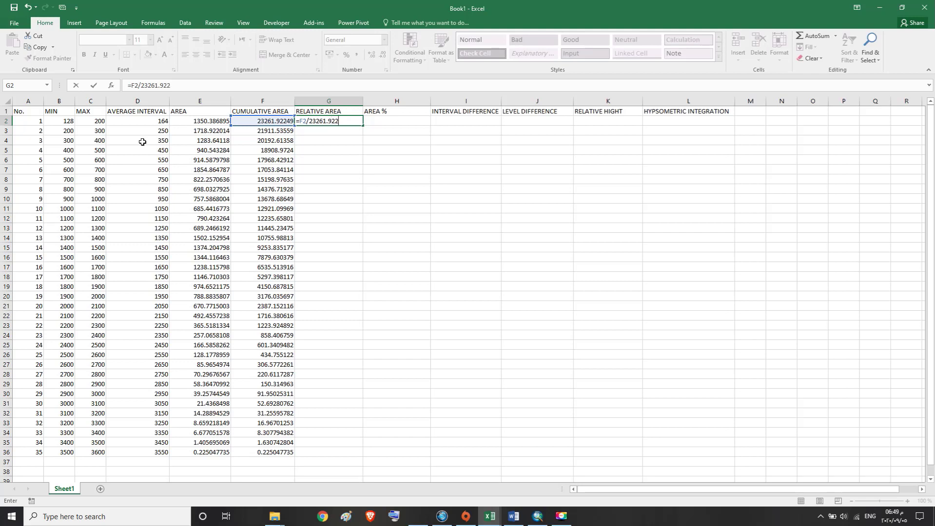
{"action": "type", "text": "49"}
{"action": "key", "text": "Return"}
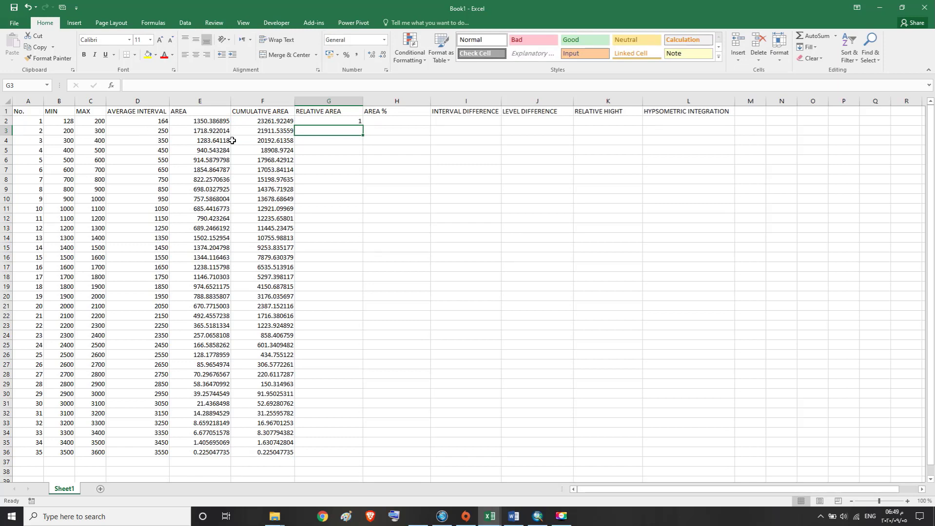
Step: Express the first RELATIVE AREA value in G2 as a percentage with the formula =(F2/23261.92249)*100
{"action": "double_click", "coordinate": [333, 123]}
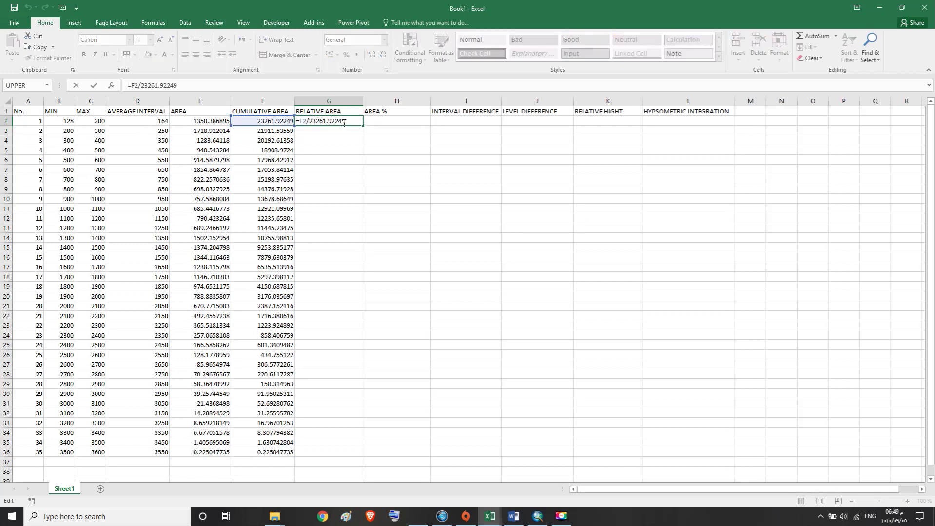
{"action": "left_click", "coordinate": [346, 122]}
{"action": "type", "text": "("}
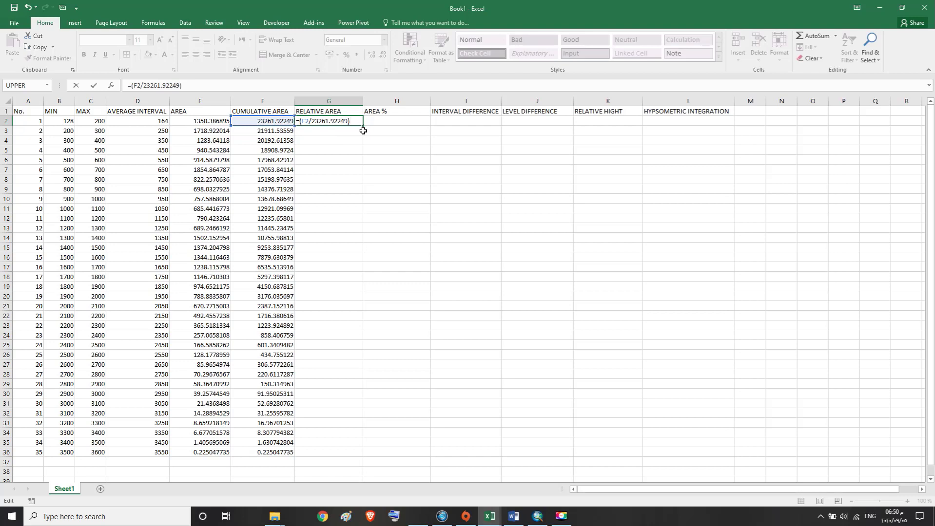
{"action": "type", "text": "*100"}
{"action": "key", "text": "Return"}
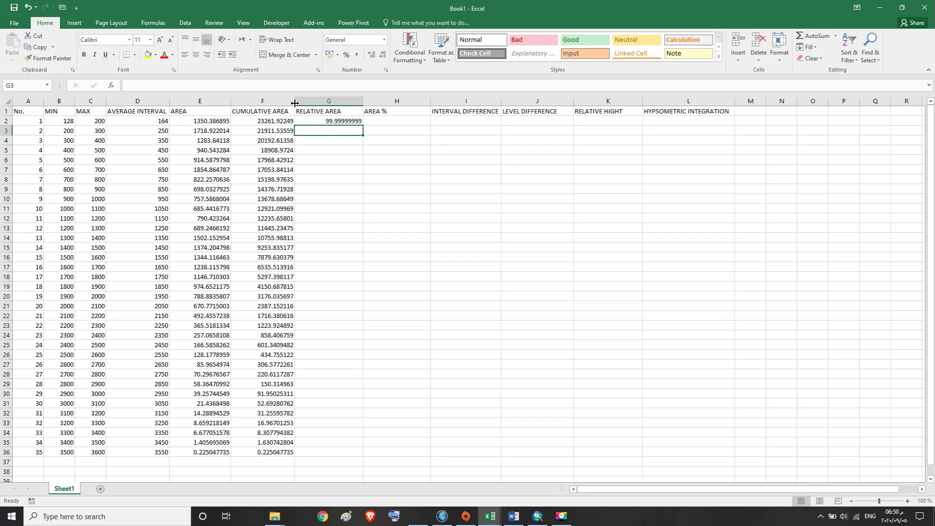
Step: Widen the CUMULATIVE AREA column slightly and fill the RELATIVE AREA formula from G2 down to G36
{"action": "left_click_drag", "start_coordinate": [294, 103], "coordinate": [301, 105]}
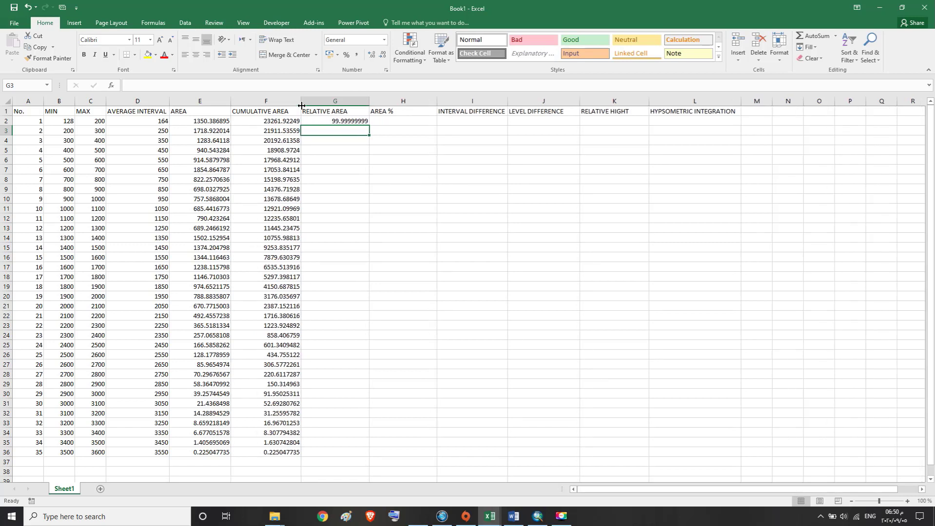
{"action": "double_click", "coordinate": [332, 120]}
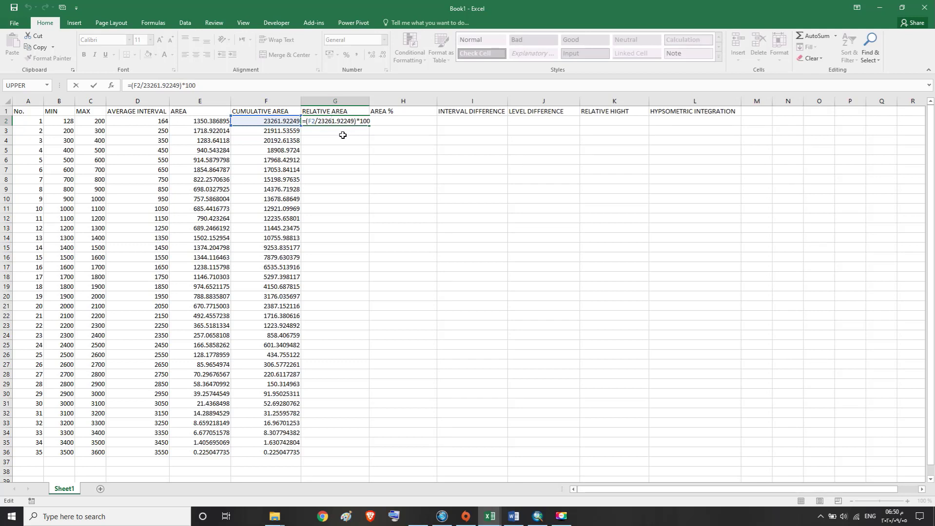
{"action": "key", "text": "ctrl+Return"}
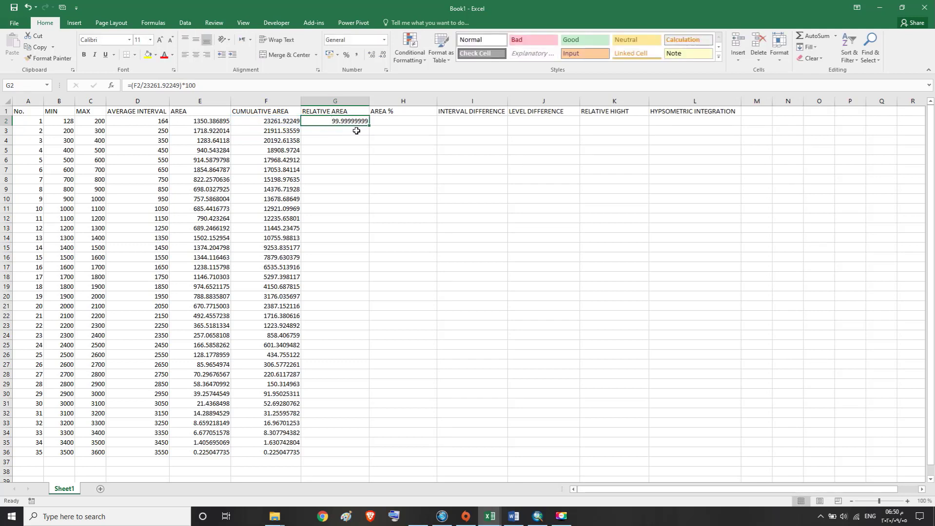
{"action": "left_click_drag", "start_coordinate": [368, 126], "coordinate": [366, 455]}
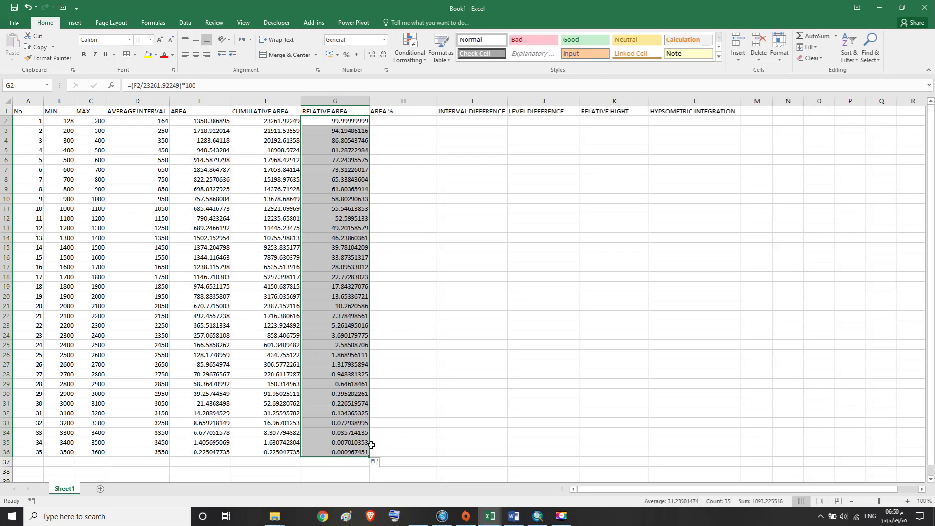
Step: Check the filled RELATIVE AREA formulas and values in G2 and in the last rows, G33 to G36
{"action": "left_click", "coordinate": [361, 126]}
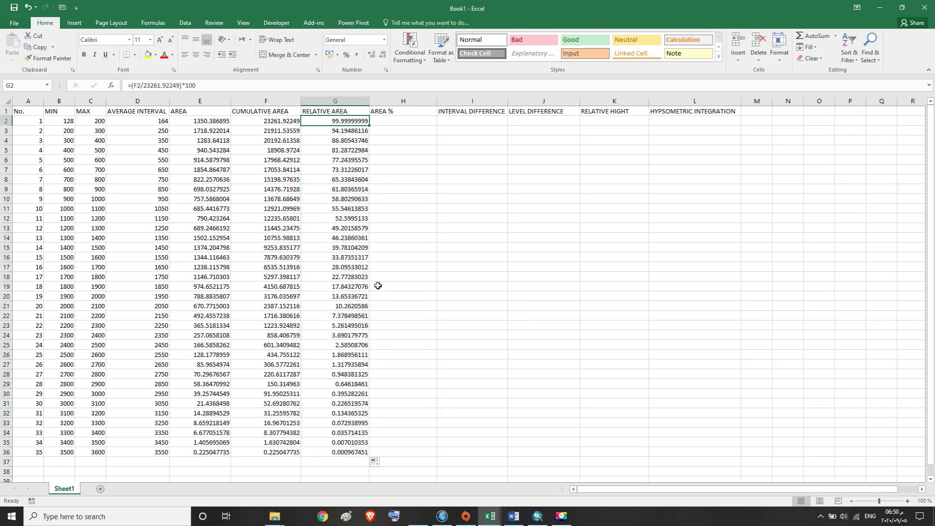
{"action": "left_click", "coordinate": [348, 422]}
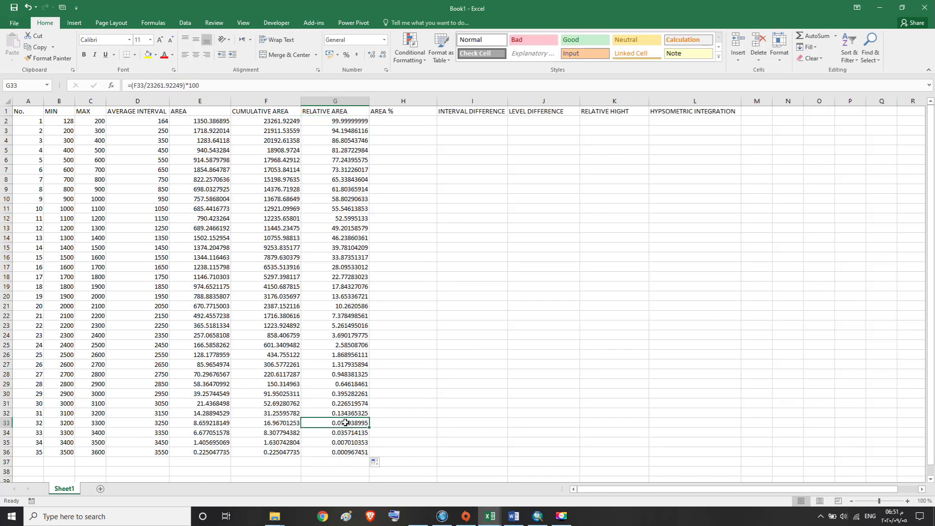
{"action": "left_click", "coordinate": [345, 433]}
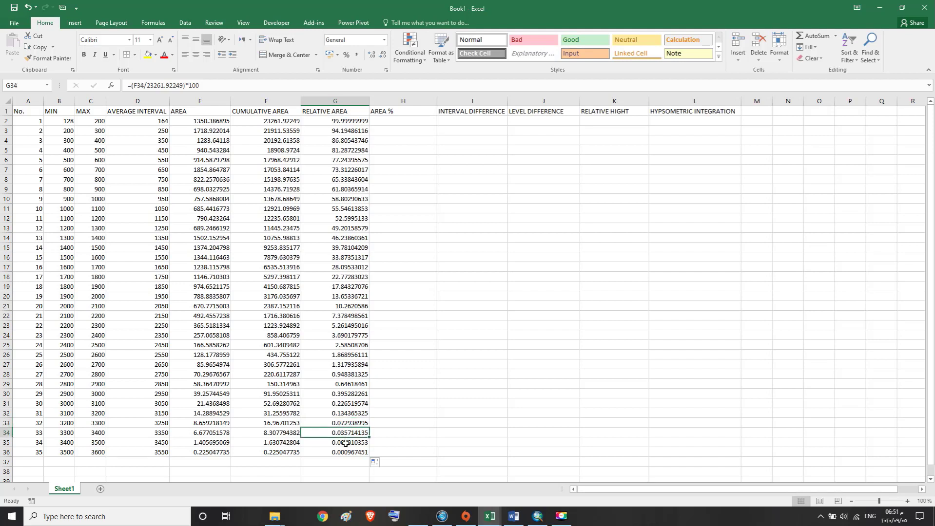
{"action": "left_click", "coordinate": [344, 443]}
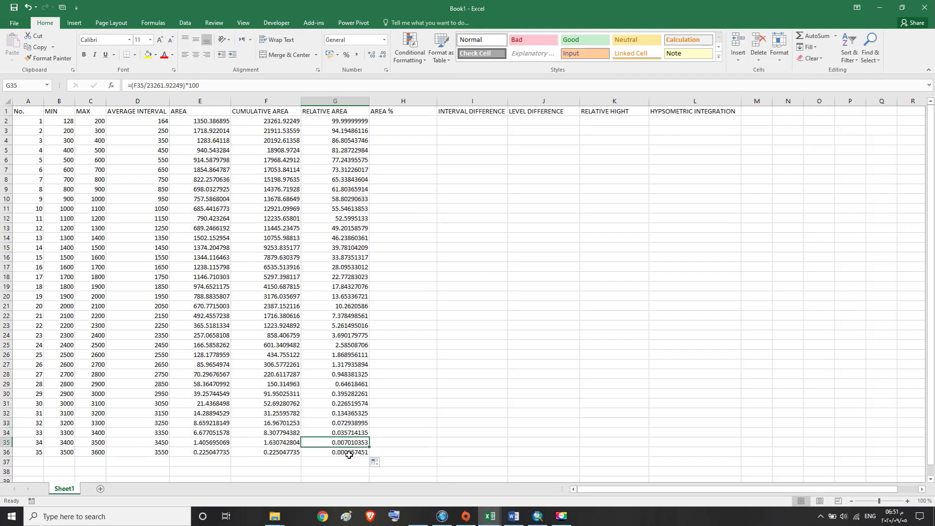
{"action": "left_click", "coordinate": [356, 454]}
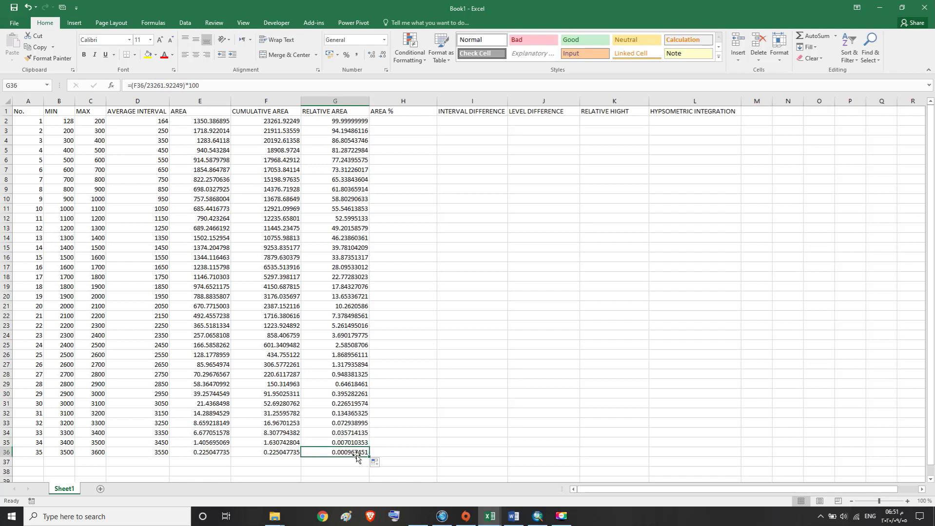
{"action": "left_click", "coordinate": [344, 423]}
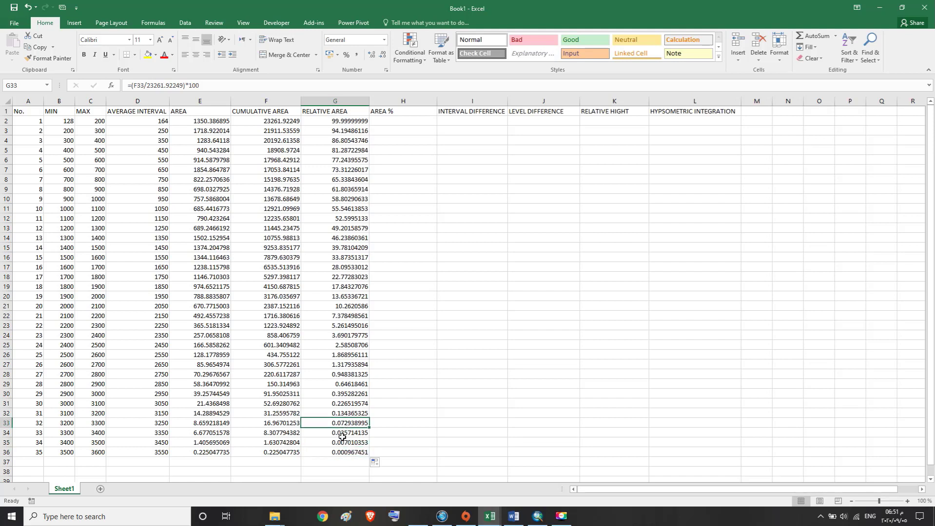
{"action": "left_click", "coordinate": [342, 433]}
{"action": "left_click", "coordinate": [340, 443]}
{"action": "left_click", "coordinate": [338, 451]}
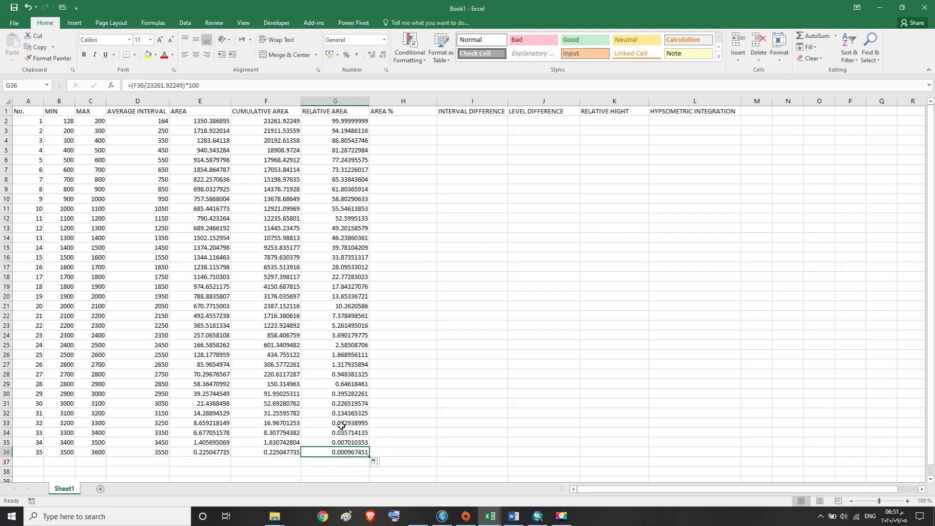
{"action": "left_click", "coordinate": [341, 423]}
{"action": "left_click", "coordinate": [339, 433]}
{"action": "left_click", "coordinate": [341, 442]}
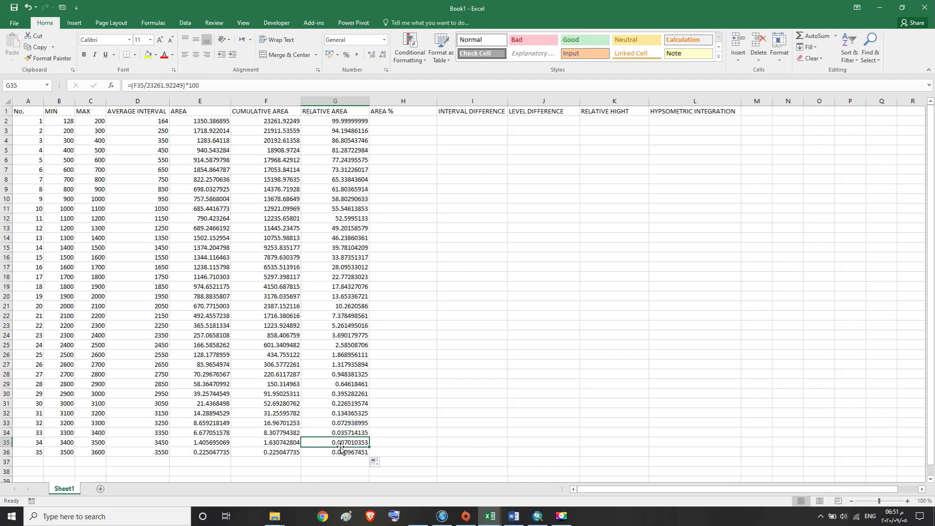
{"action": "left_click", "coordinate": [340, 451]}
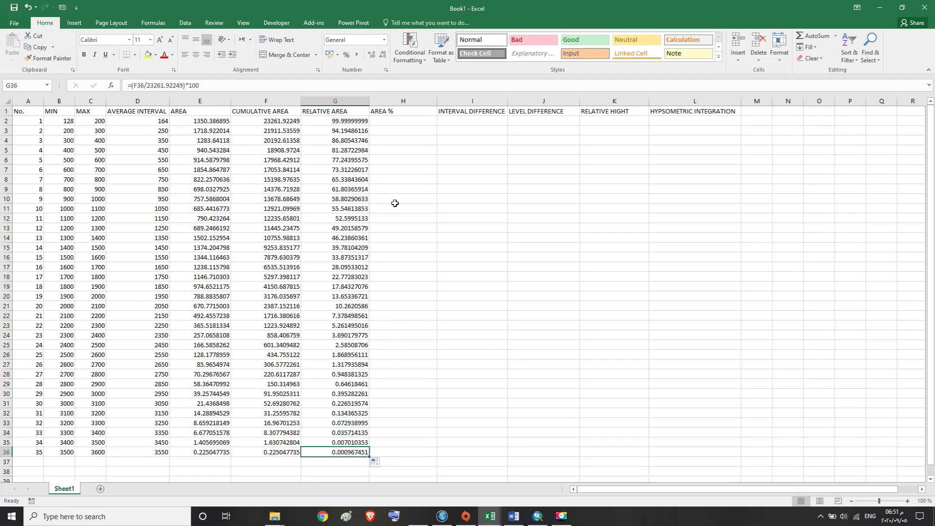
Step: Calculate AREA % in H2 with the formula =(E2/23261.92249)*100 and fill it down to H36
{"action": "left_click", "coordinate": [402, 123]}
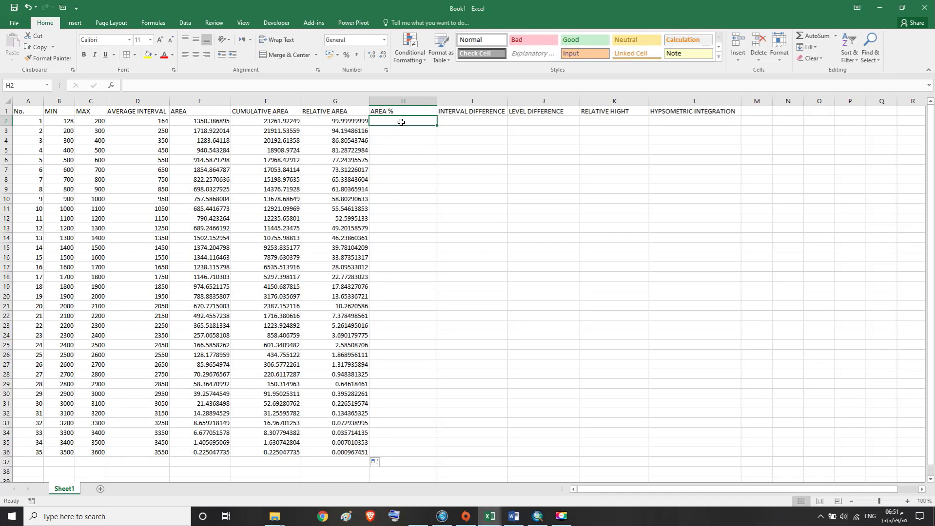
{"action": "type", "text": "="}
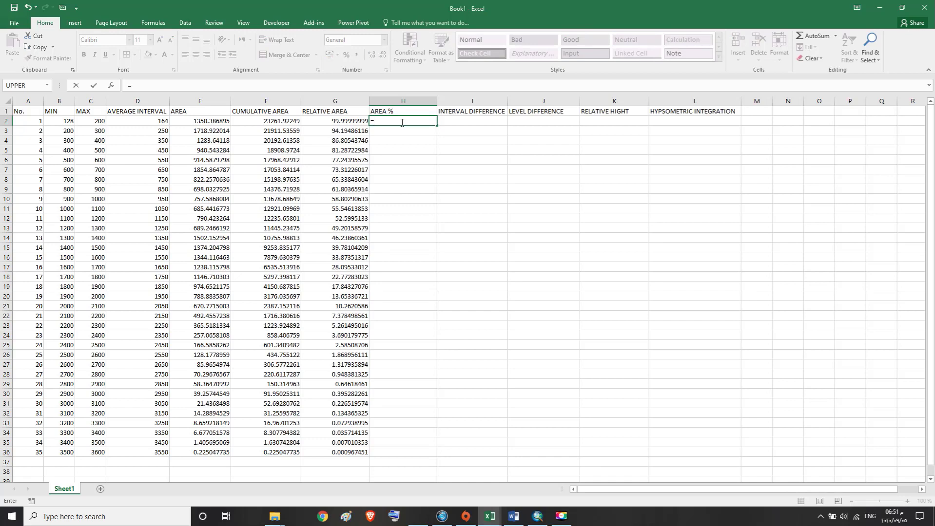
{"action": "type", "text": "("}
{"action": "left_click", "coordinate": [203, 121]}
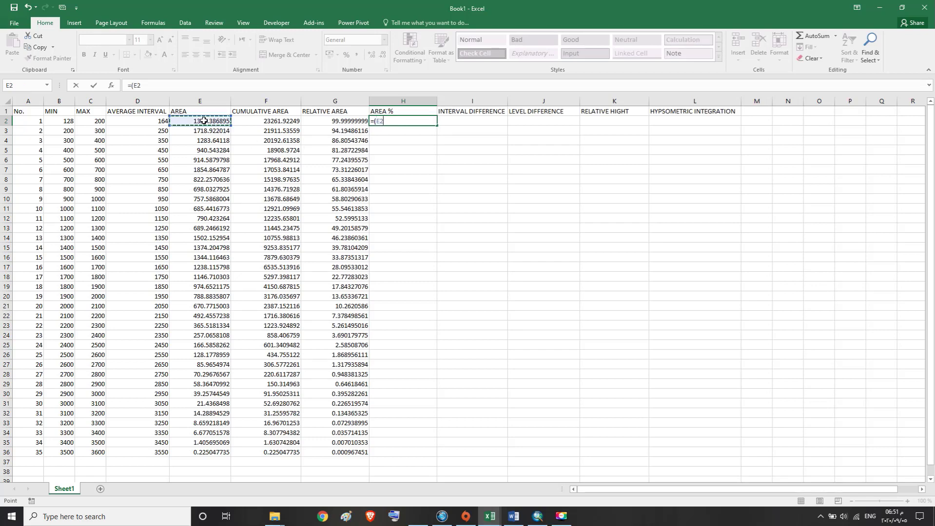
{"action": "type", "text": "/23261.92249"}
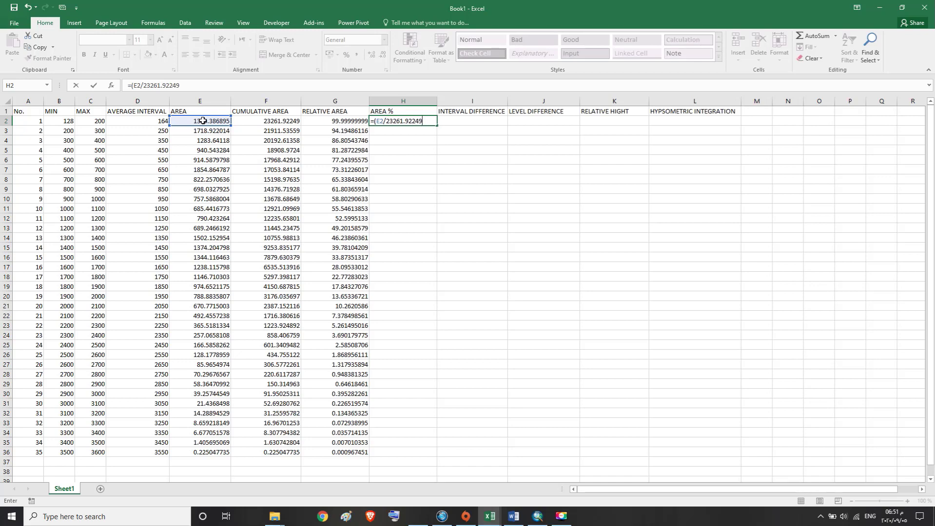
{"action": "type", "text": ")*100"}
{"action": "key", "text": "Return"}
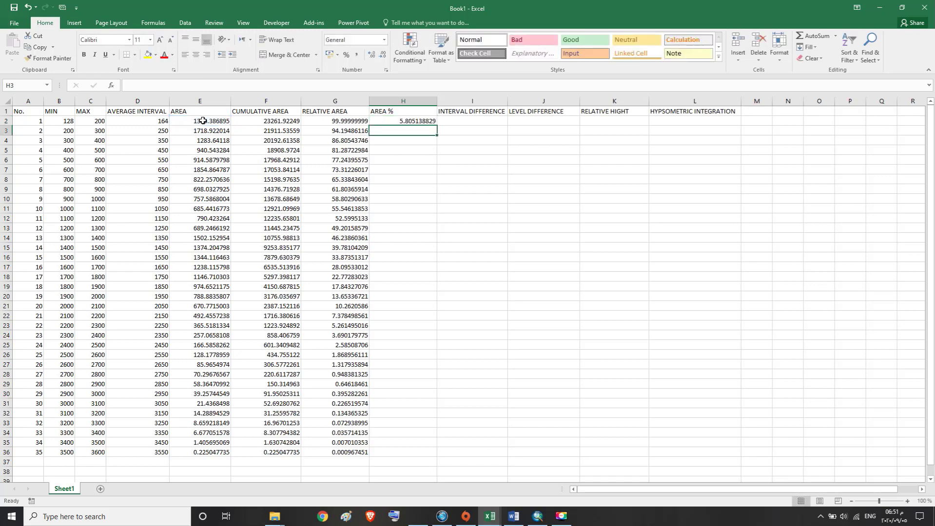
{"action": "left_click", "coordinate": [417, 120]}
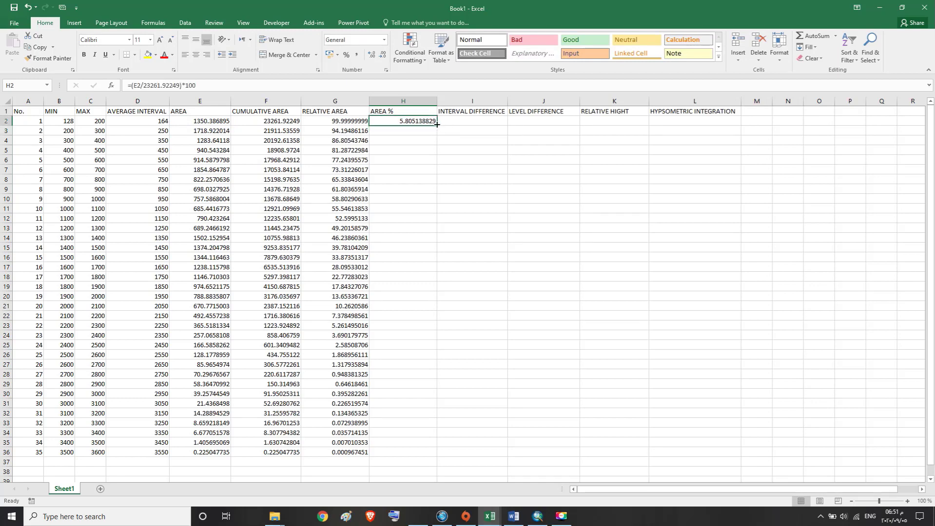
{"action": "left_click_drag", "start_coordinate": [437, 126], "coordinate": [439, 456]}
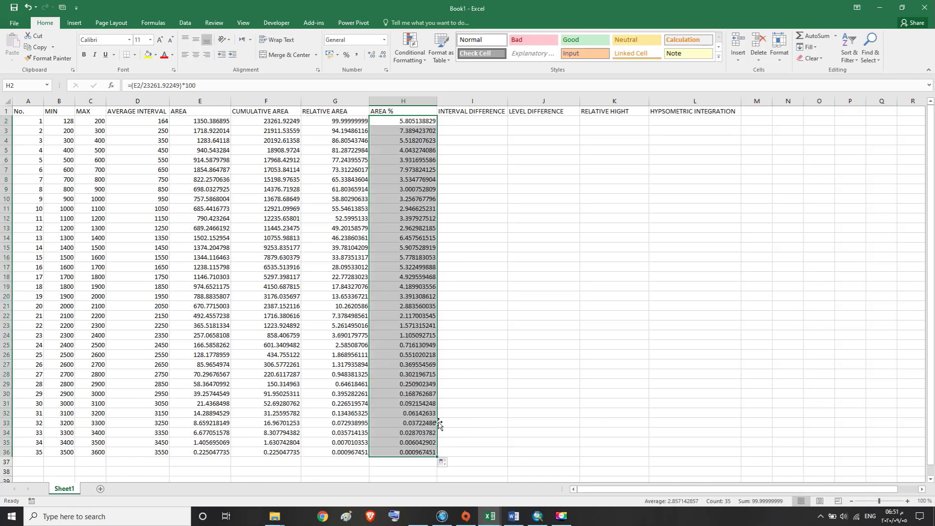
Step: Calculate INTERVAL DIFFERENCE in I2 as MAX minus MIN with =C2-B2 and fill it down to I36
{"action": "left_click", "coordinate": [480, 120]}
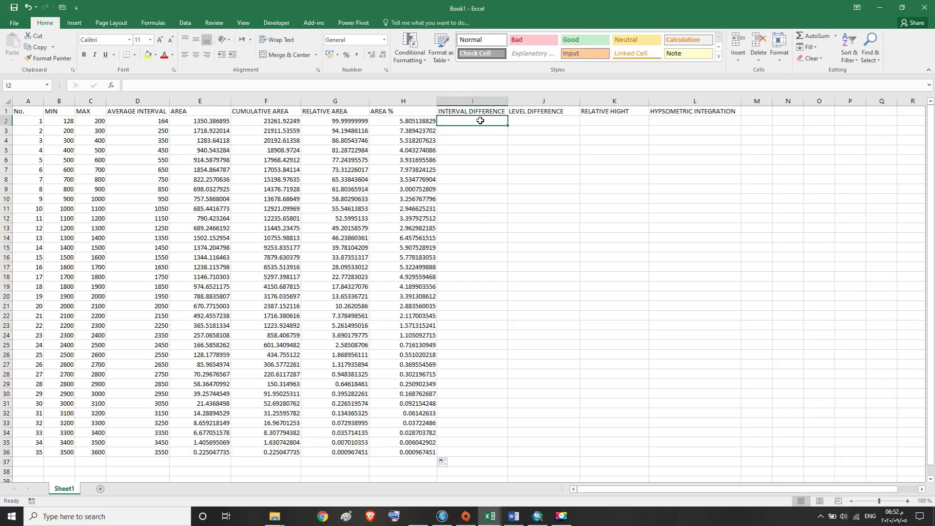
{"action": "type", "text": "="}
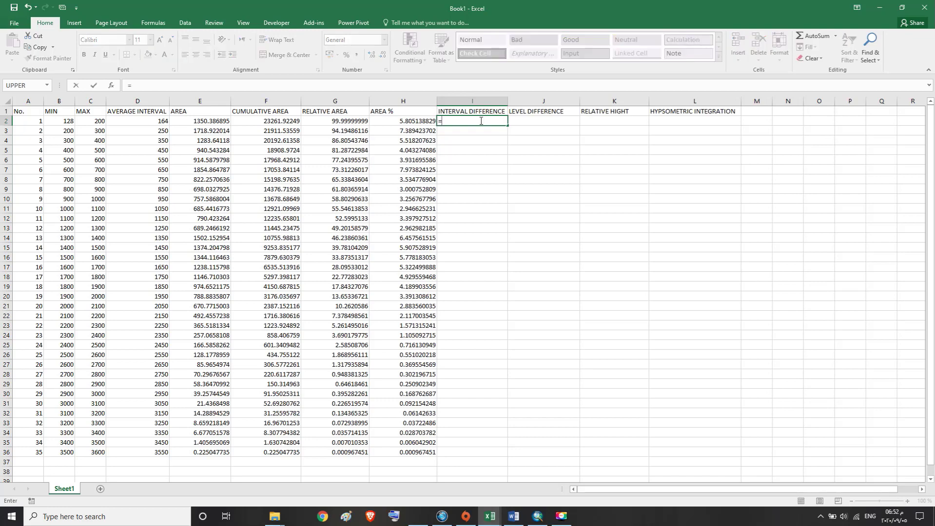
{"action": "left_click", "coordinate": [97, 121]}
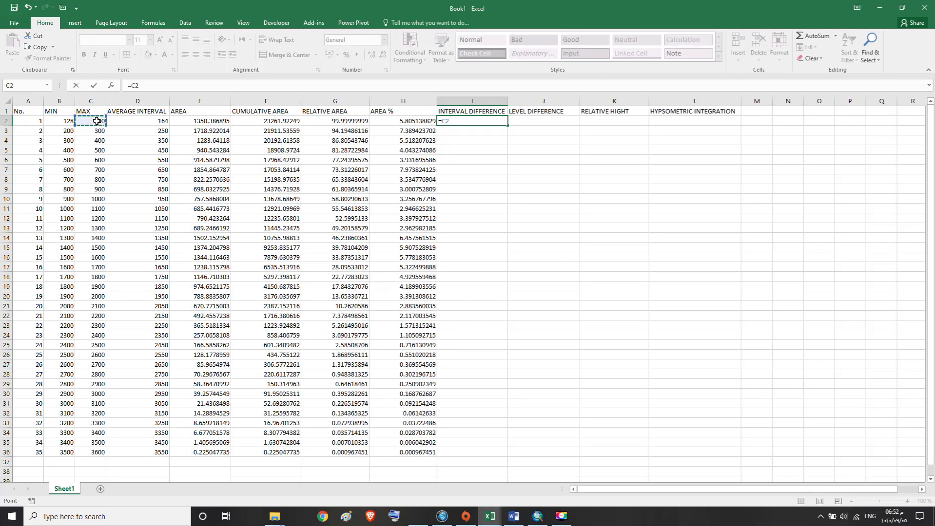
{"action": "type", "text": "-"}
{"action": "left_click", "coordinate": [60, 122]}
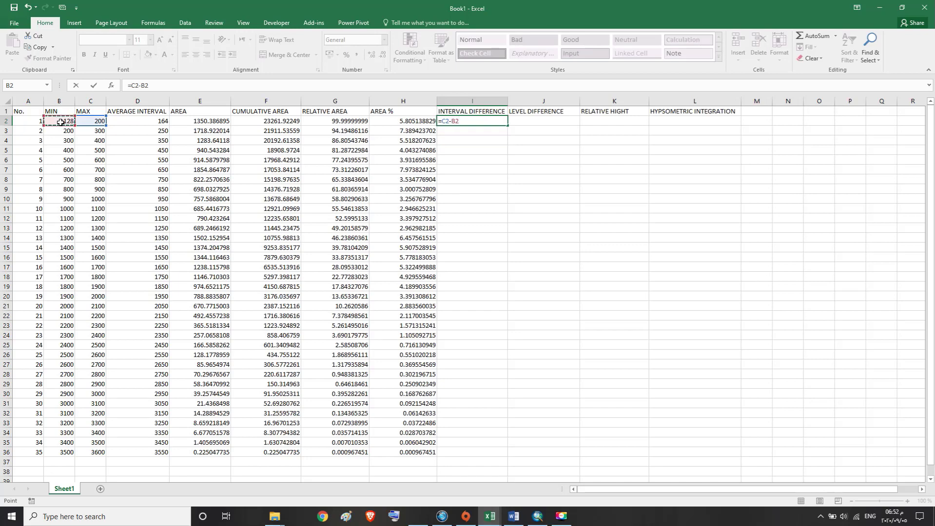
{"action": "key", "text": "Return"}
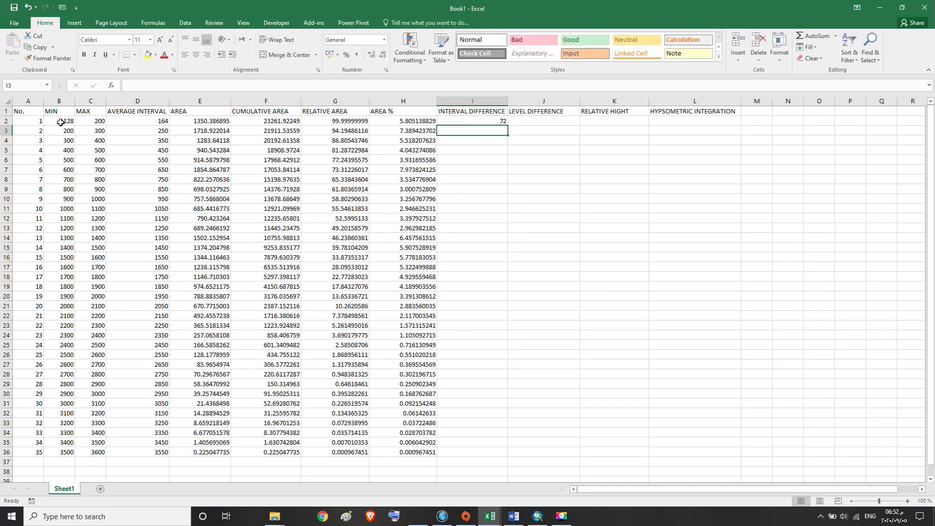
{"action": "left_click", "coordinate": [476, 122]}
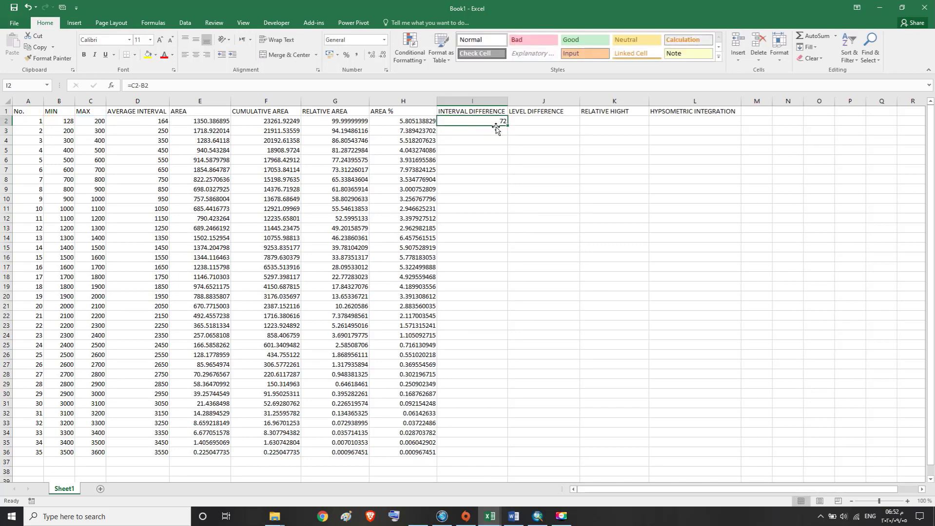
{"action": "left_click_drag", "start_coordinate": [507, 131], "coordinate": [478, 460]}
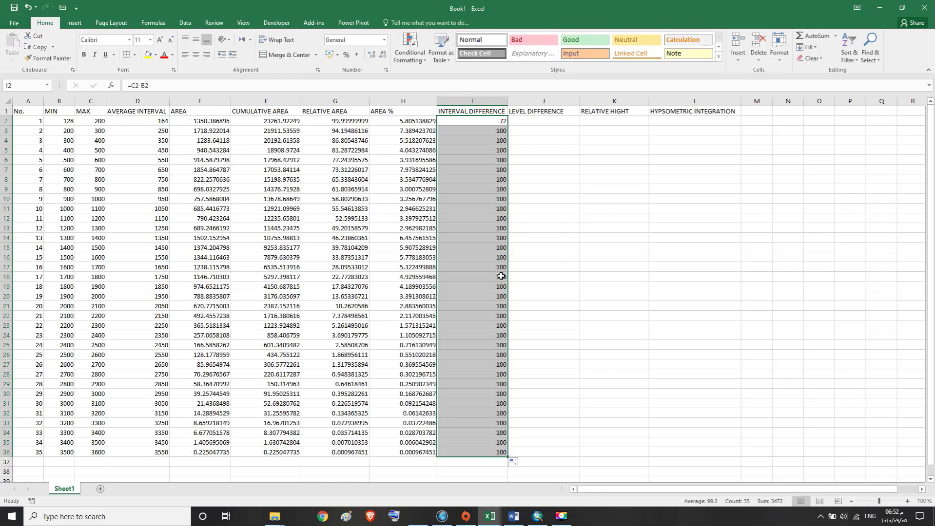
Step: Calculate LEVEL DIFFERENCE in J2 with the formula =C2-128 and fill it down to J36
{"action": "left_click", "coordinate": [545, 119]}
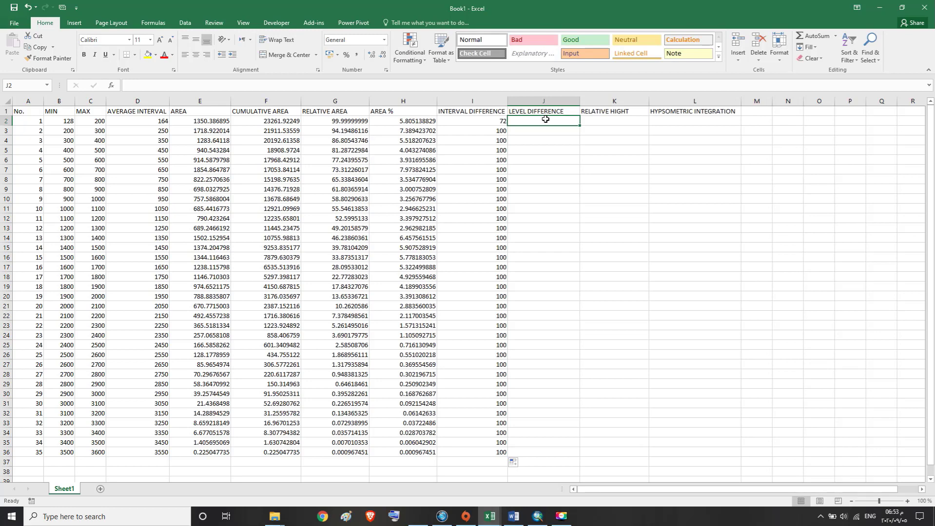
{"action": "type", "text": "="}
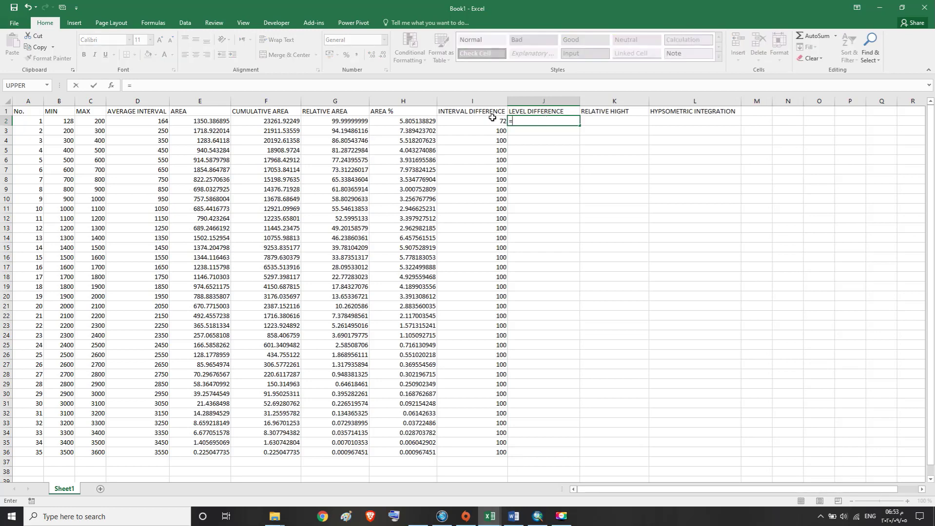
{"action": "left_click", "coordinate": [92, 122]}
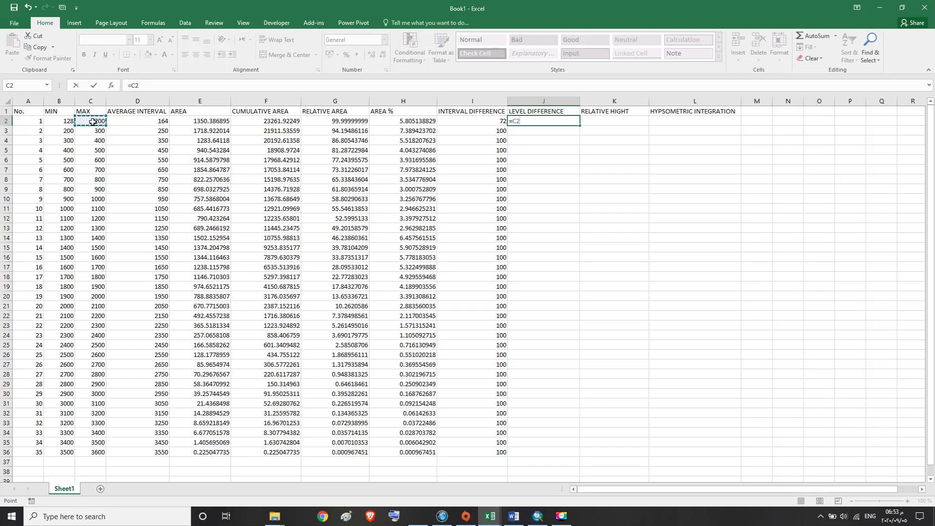
{"action": "type", "text": "-128"}
{"action": "key", "text": "Return"}
{"action": "left_click", "coordinate": [529, 120]}
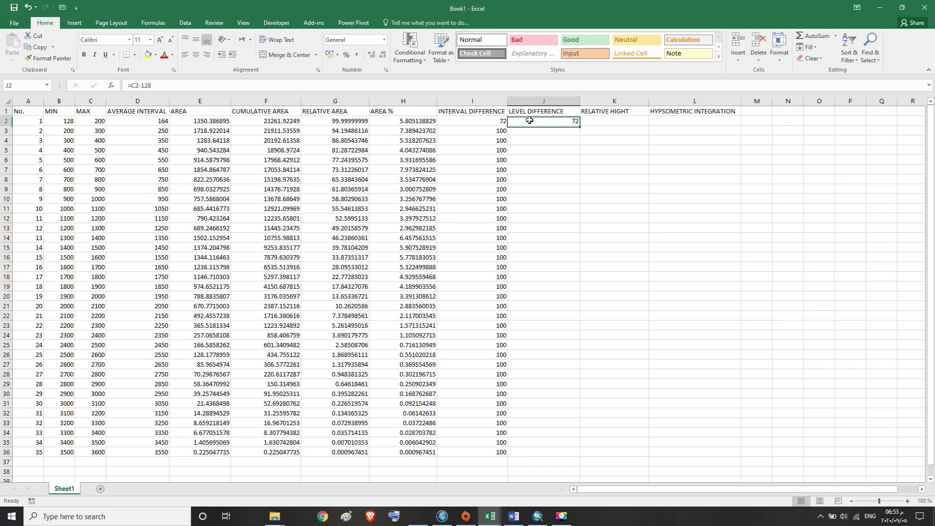
{"action": "left_click_drag", "start_coordinate": [579, 126], "coordinate": [577, 454]}
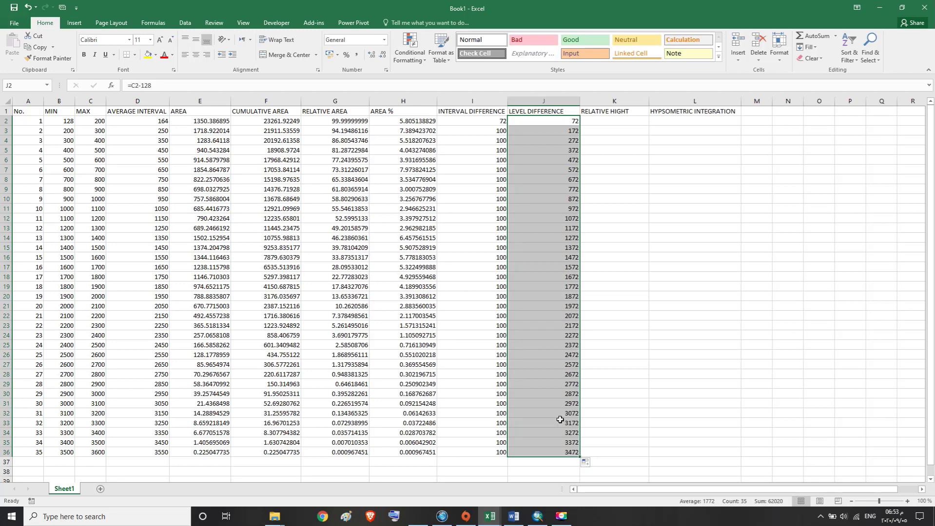
{"action": "left_click", "coordinate": [560, 123]}
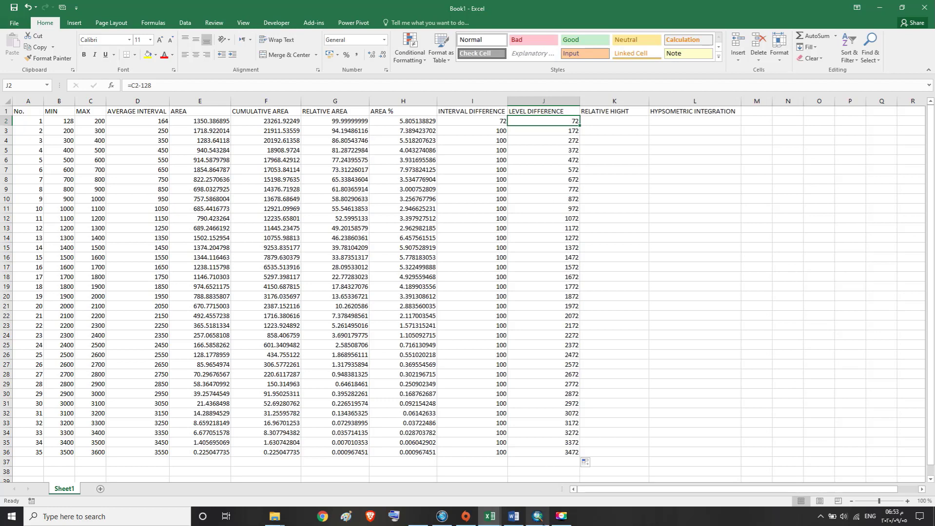
{"action": "left_click", "coordinate": [561, 517]}
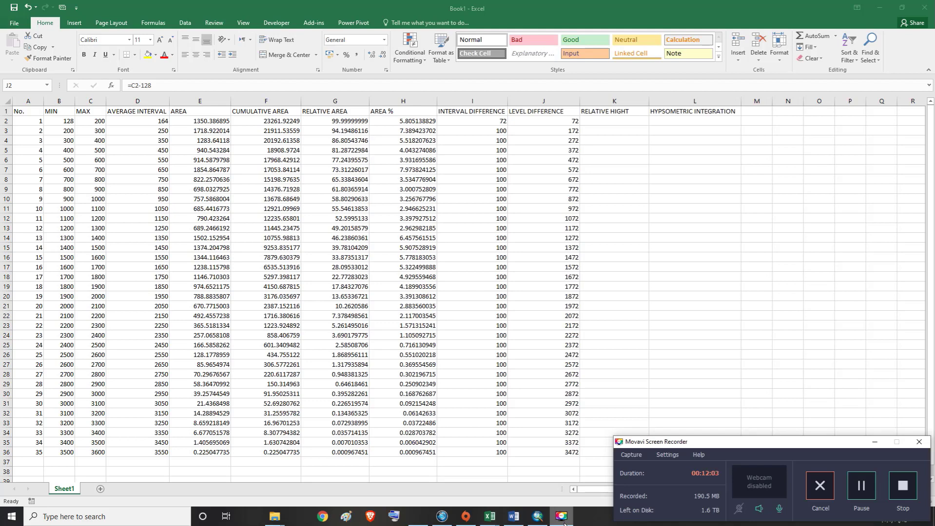
{"action": "left_click", "coordinate": [564, 522]}
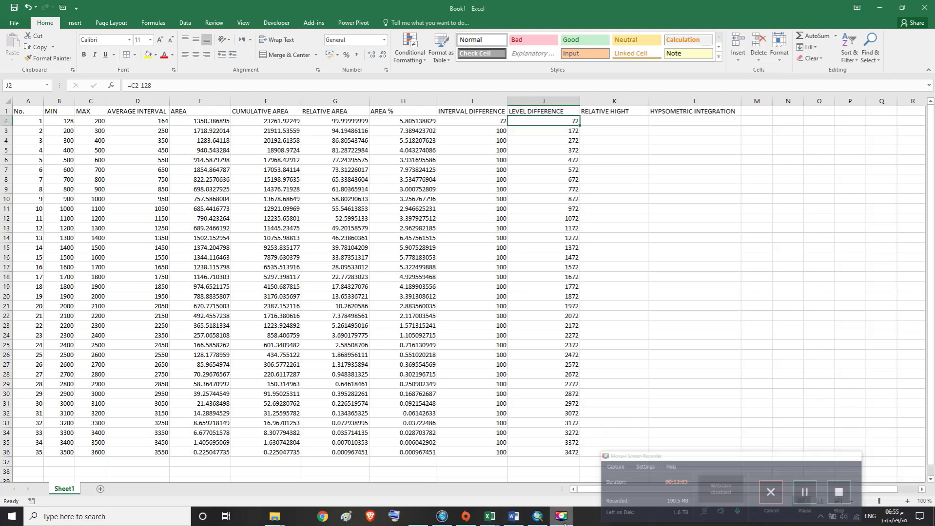
Step: Calculate RELATIVE HIGHT in K2 with the formula =(I2/J2)*100 and fill it down to K36
{"action": "left_click", "coordinate": [619, 120]}
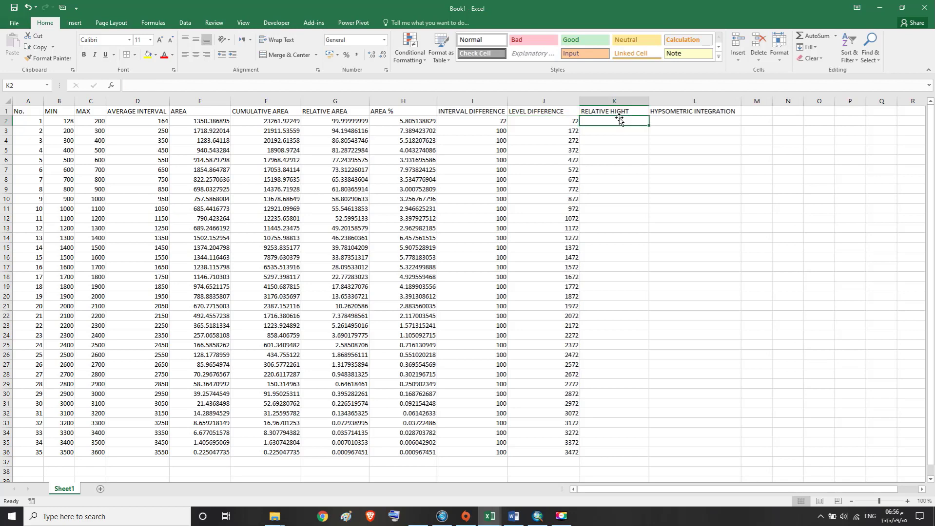
{"action": "type", "text": "="}
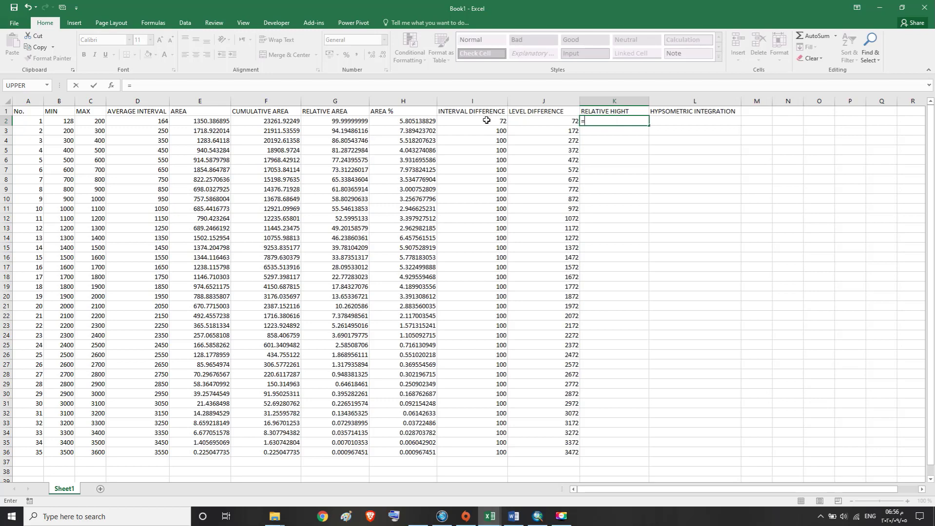
{"action": "type", "text": "("}
{"action": "left_click", "coordinate": [486, 120]}
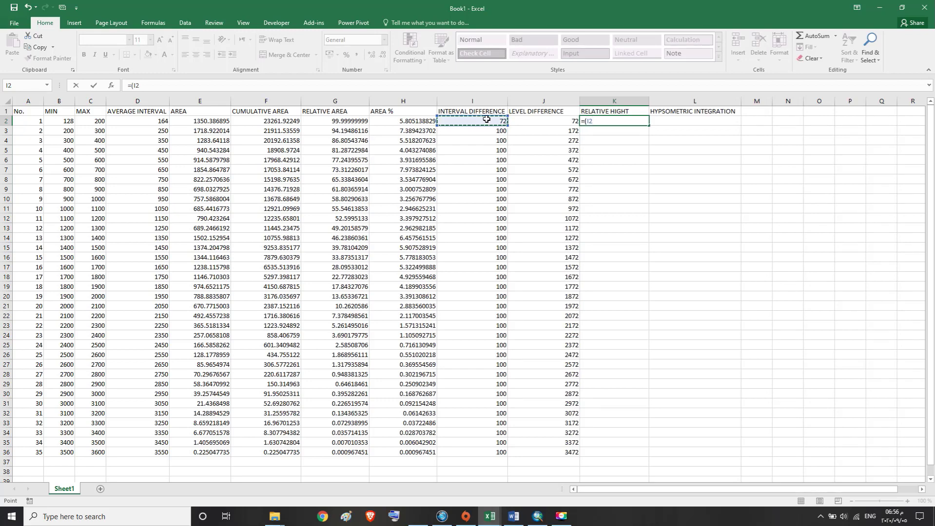
{"action": "type", "text": "/"}
{"action": "left_click", "coordinate": [565, 119]}
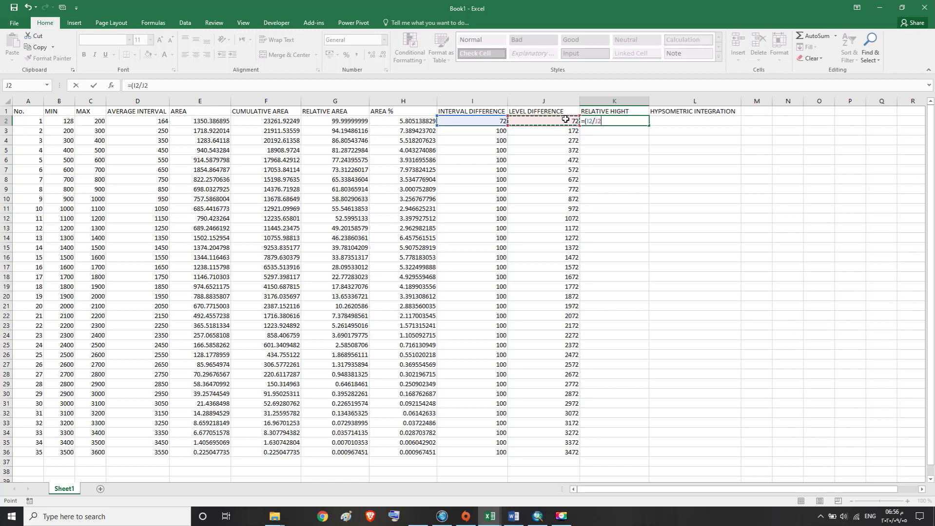
{"action": "type", "text": ")*100"}
{"action": "key", "text": "Return"}
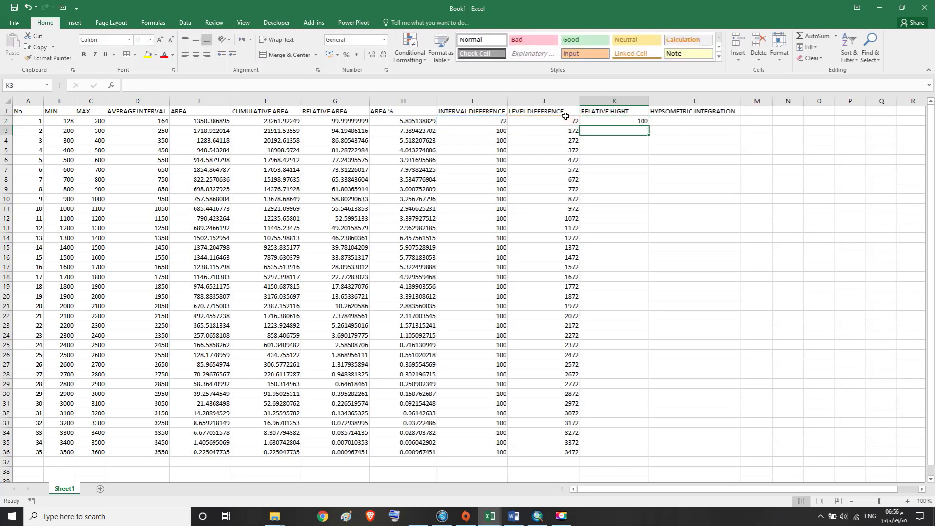
{"action": "left_click", "coordinate": [625, 122]}
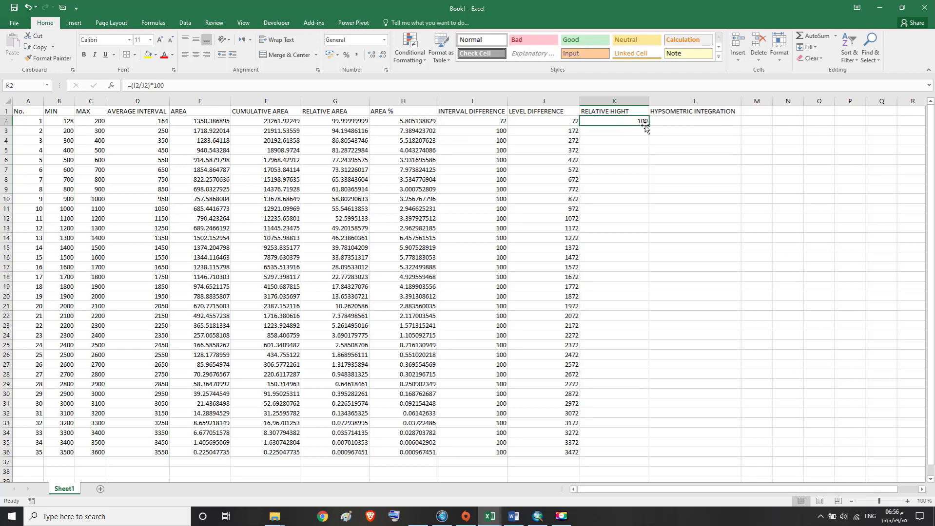
{"action": "left_click_drag", "start_coordinate": [648, 126], "coordinate": [646, 157]}
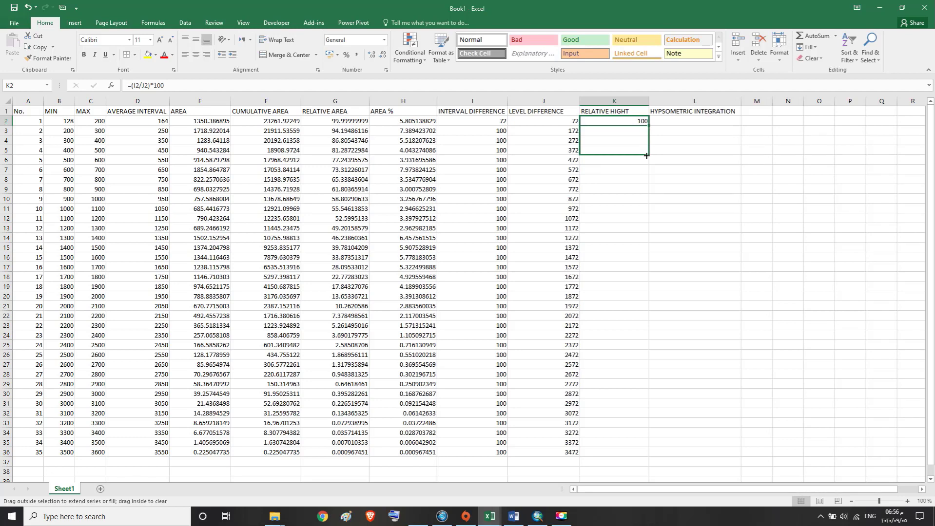
{"action": "left_click_drag", "start_coordinate": [646, 157], "coordinate": [636, 453]}
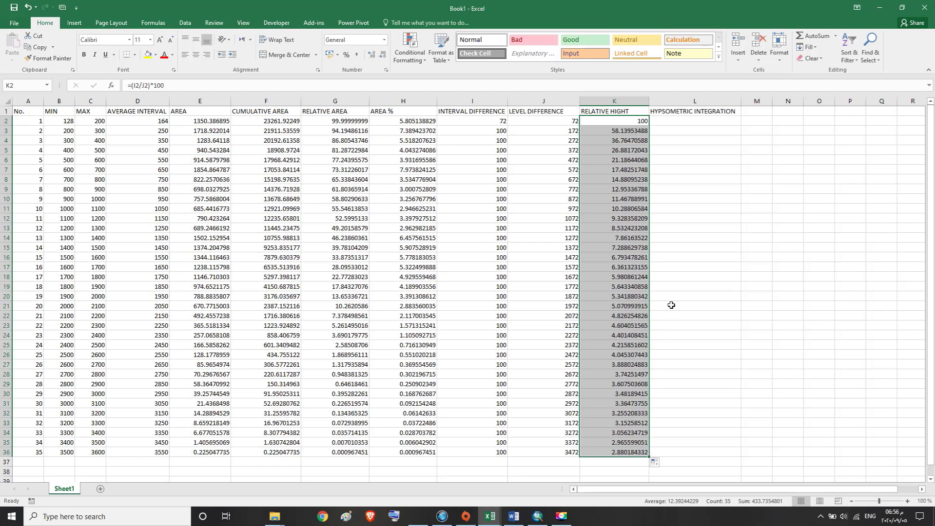
Step: Look up the hypsometric parameter equation in the Word document, and calculate HYPSOMETRIC INTEGRATION in L2 with =K2/G2, filled down to L36
{"action": "left_click", "coordinate": [674, 119]}
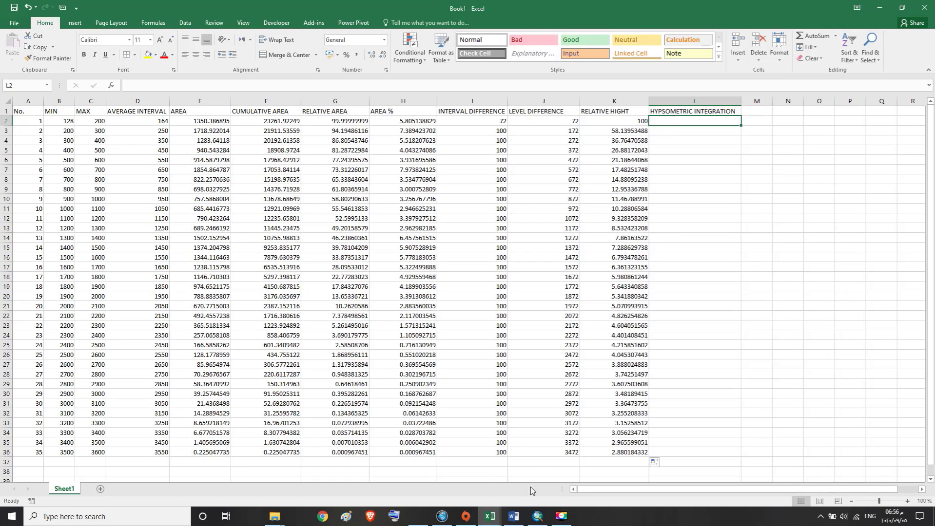
{"action": "left_click", "coordinate": [514, 516]}
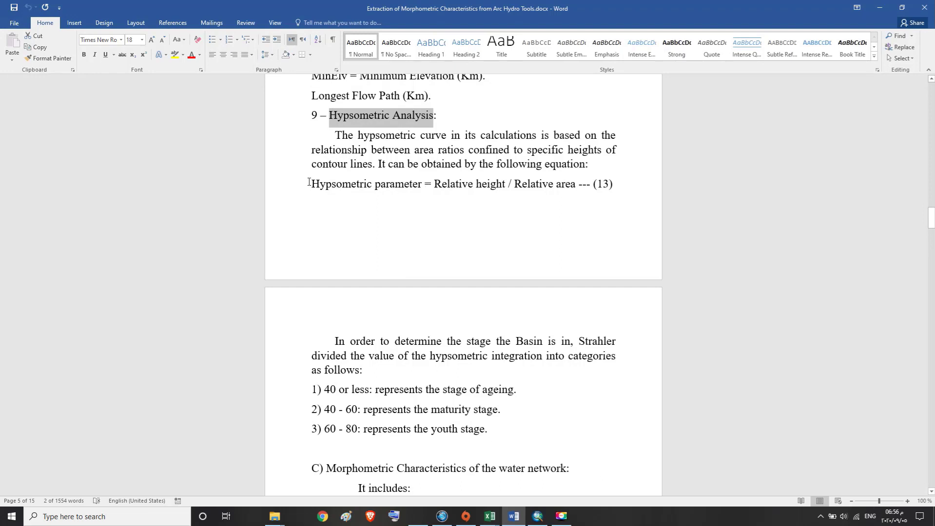
{"action": "left_click_drag", "start_coordinate": [309, 181], "coordinate": [573, 187]}
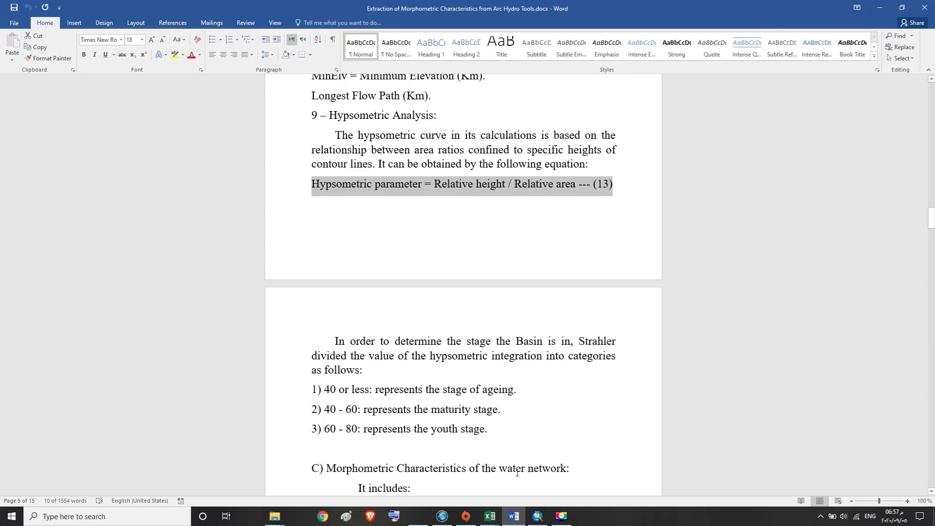
{"action": "left_click", "coordinate": [515, 509]}
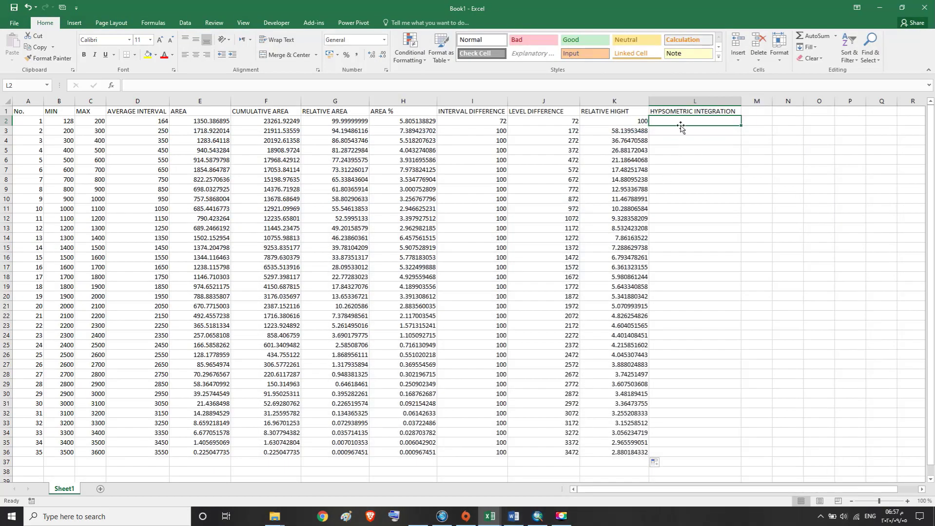
{"action": "type", "text": "="}
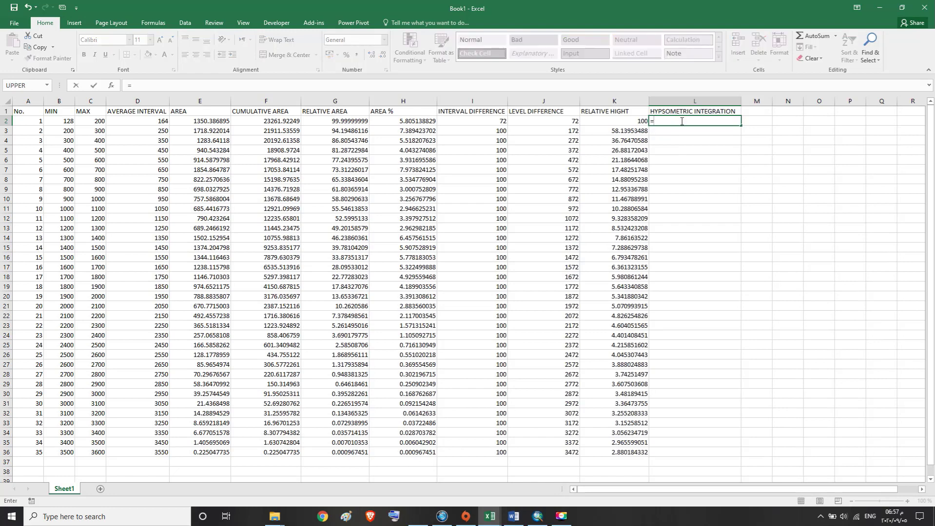
{"action": "left_click", "coordinate": [617, 120]}
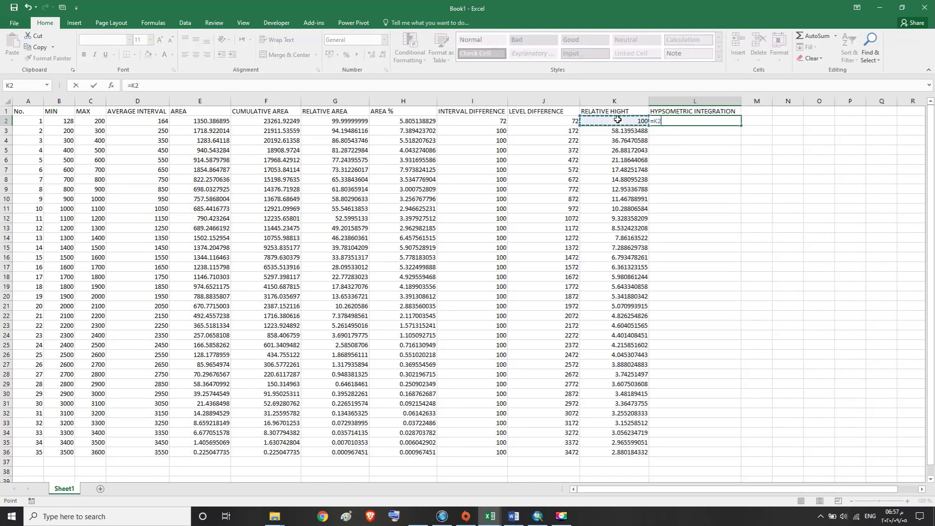
{"action": "type", "text": "/"}
{"action": "left_click", "coordinate": [338, 122]}
{"action": "key", "text": "Return"}
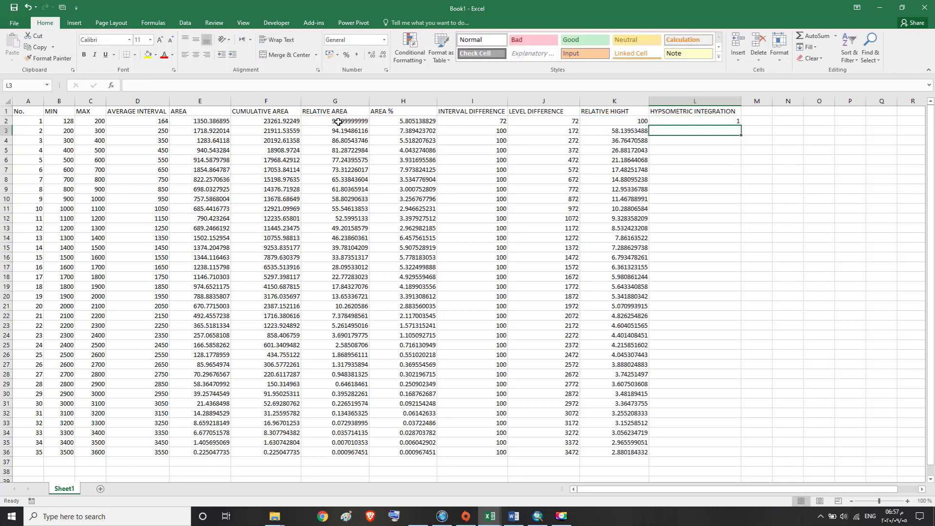
{"action": "left_click", "coordinate": [731, 124]}
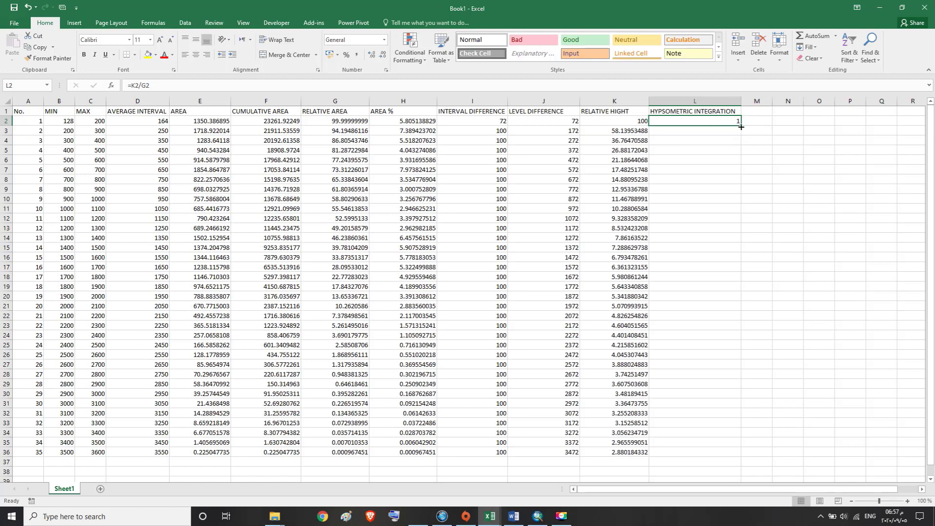
{"action": "left_click_drag", "start_coordinate": [741, 125], "coordinate": [737, 454]}
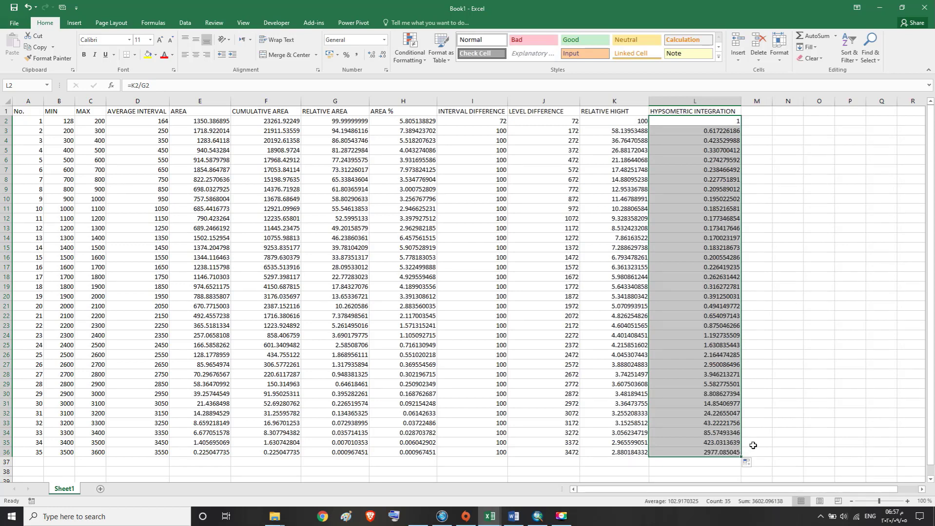
Step: Review Strahler's hypsometric integration categories for the basin stage in the Word document and return to the Excel table
{"action": "left_click", "coordinate": [730, 126]}
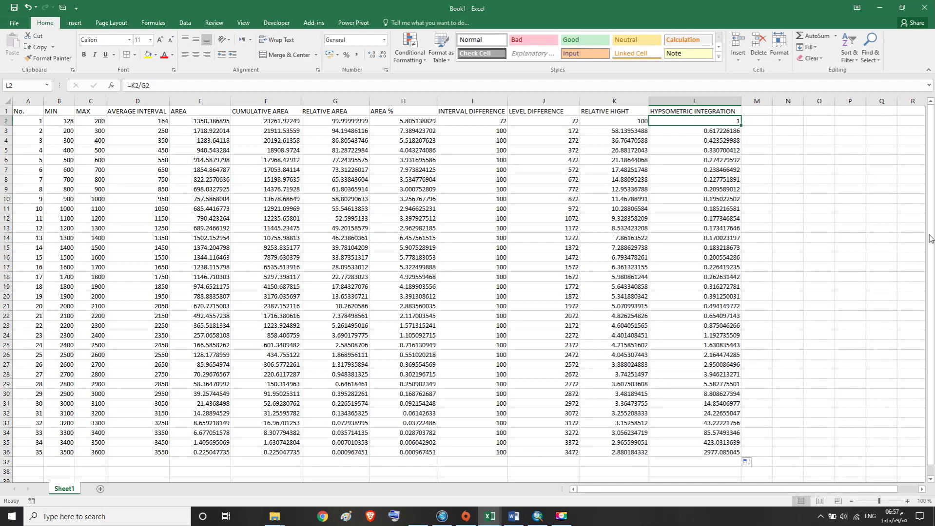
{"action": "left_click_drag", "start_coordinate": [931, 238], "coordinate": [932, 257]}
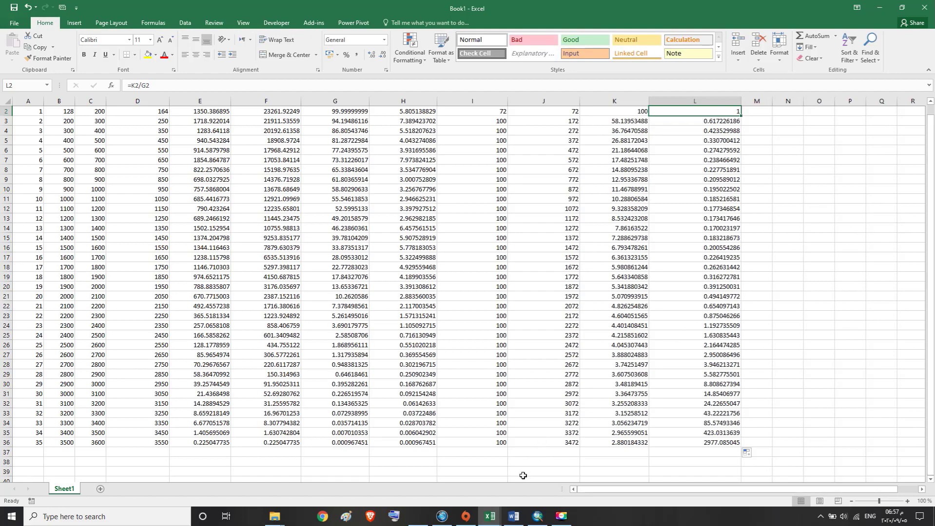
{"action": "left_click", "coordinate": [476, 457]}
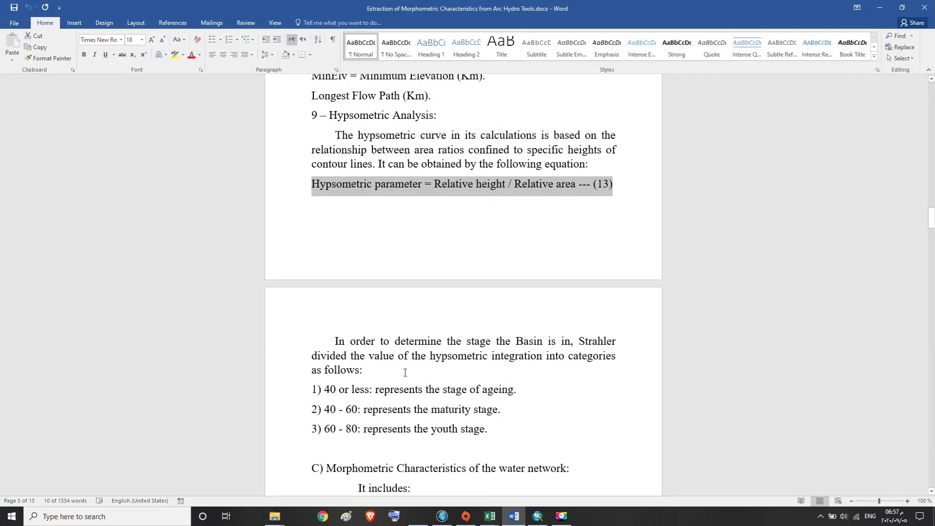
{"action": "left_click_drag", "start_coordinate": [432, 355], "coordinate": [540, 356]}
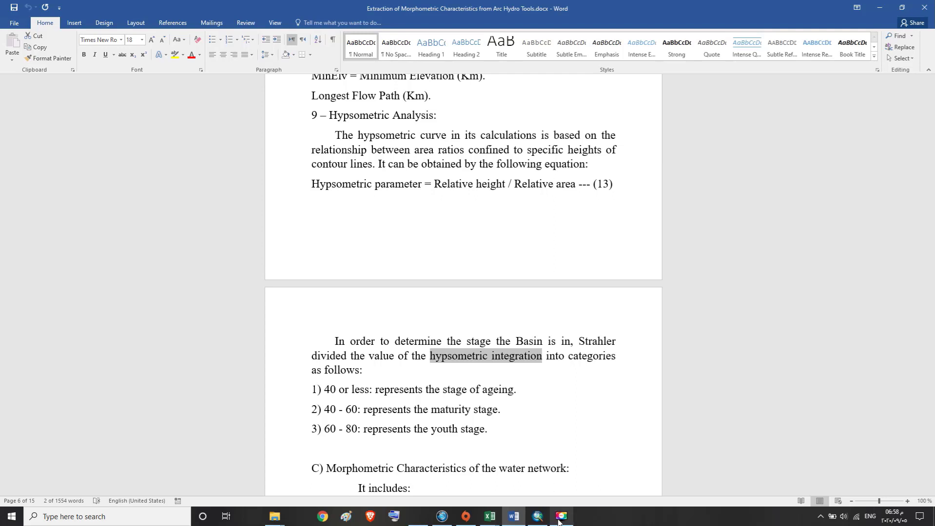
{"action": "mouse_move", "coordinate": [559, 521]}
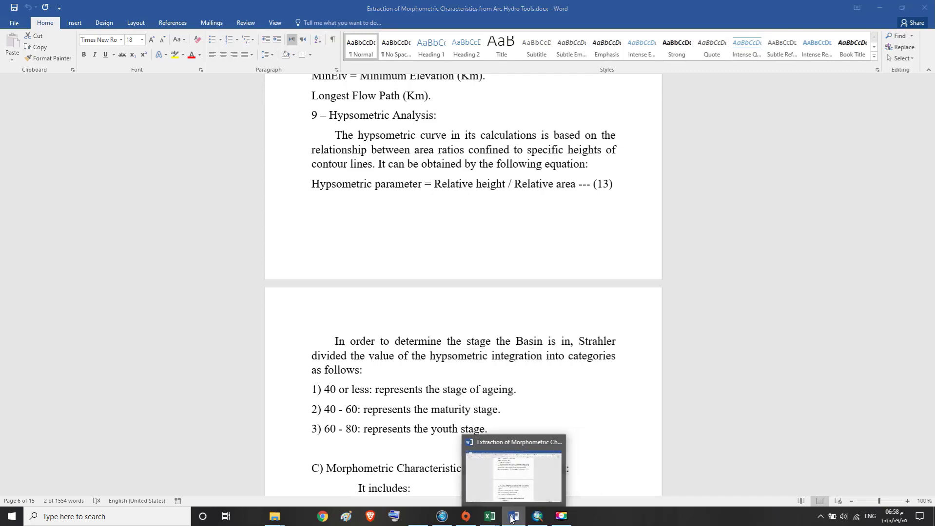
{"action": "left_click", "coordinate": [490, 516]}
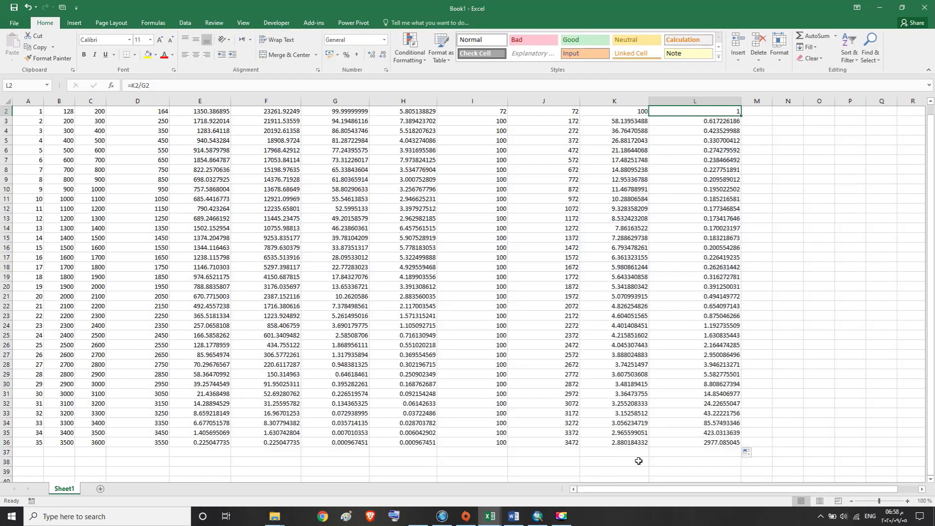
Step: Examine the last rows of RELATIVE AREA (G33 to G36) and HYPSOMETRIC INTEGRATION (L33 to L36), ending at the empty cell L37
{"action": "left_click", "coordinate": [712, 452]}
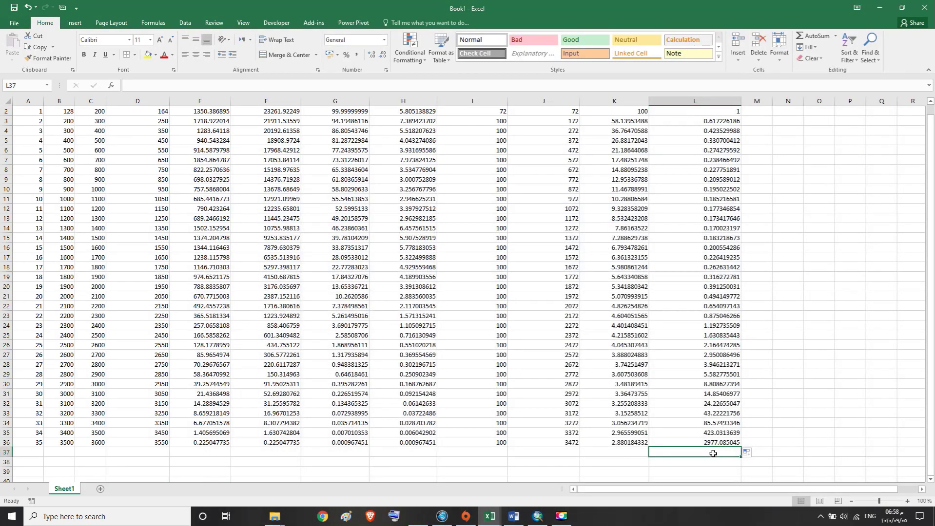
{"action": "left_click_drag", "start_coordinate": [930, 215], "coordinate": [929, 204]}
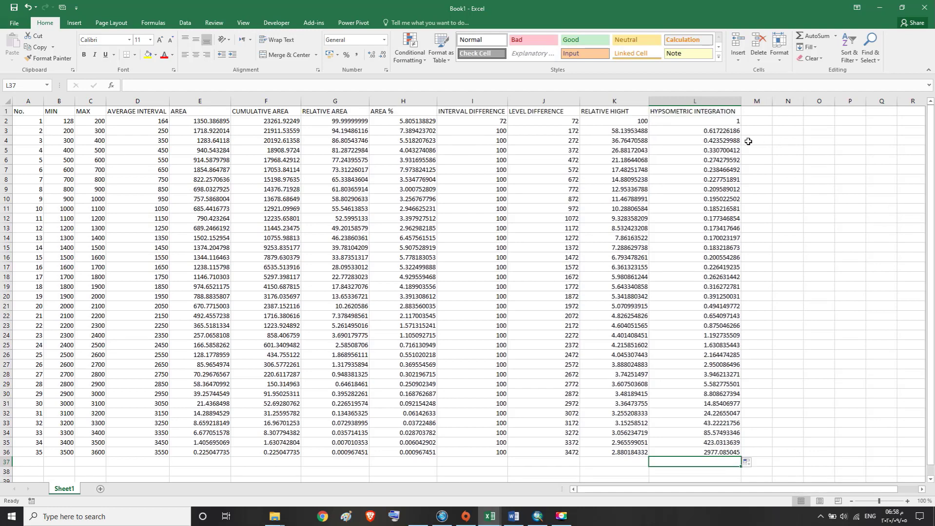
{"action": "left_click", "coordinate": [726, 111]}
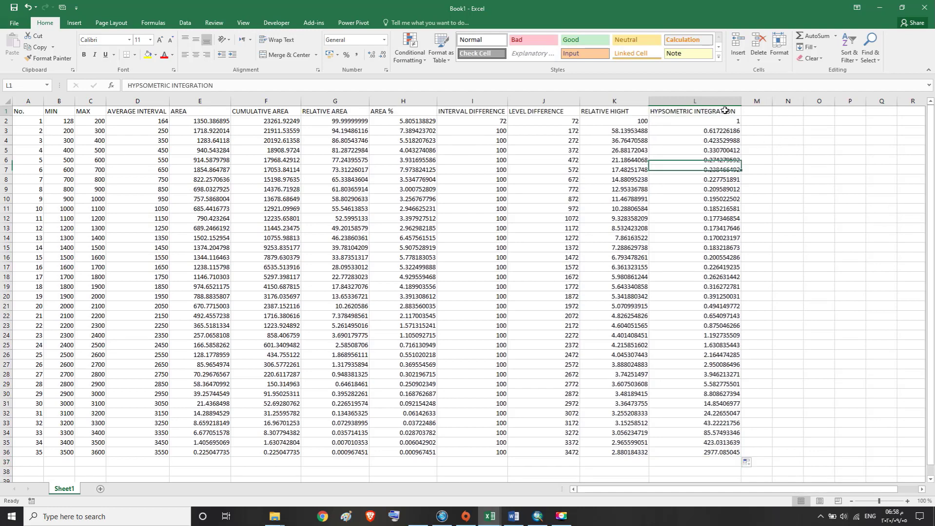
{"action": "left_click", "coordinate": [707, 460]}
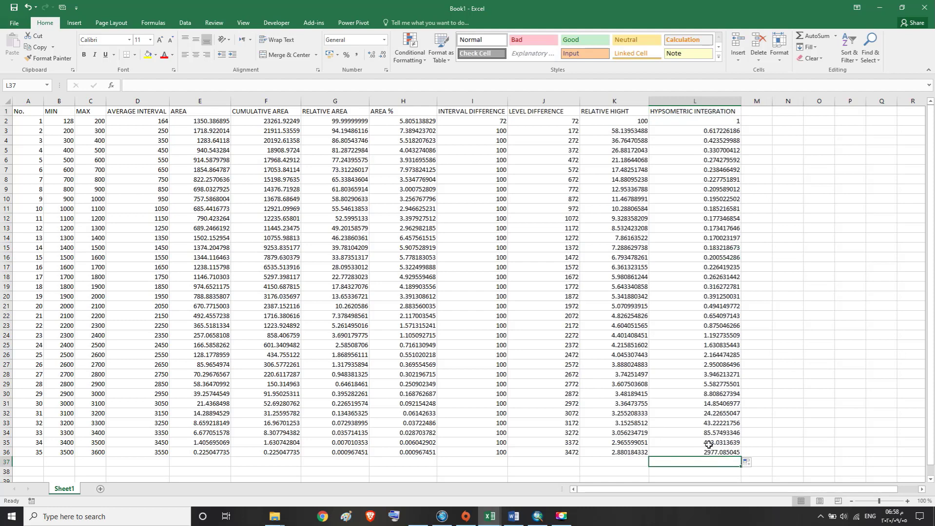
{"action": "left_click", "coordinate": [352, 424]}
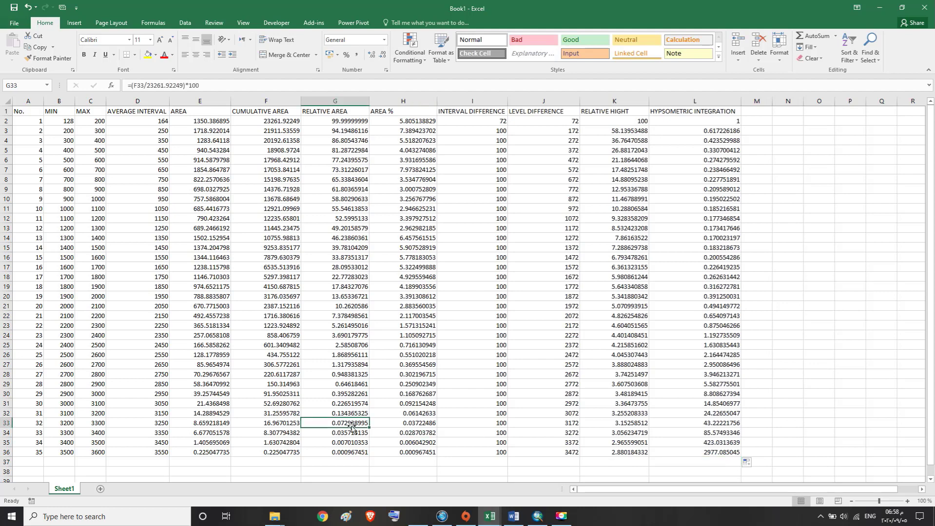
{"action": "left_click", "coordinate": [351, 434]}
{"action": "left_click", "coordinate": [350, 444]}
{"action": "left_click", "coordinate": [350, 452]}
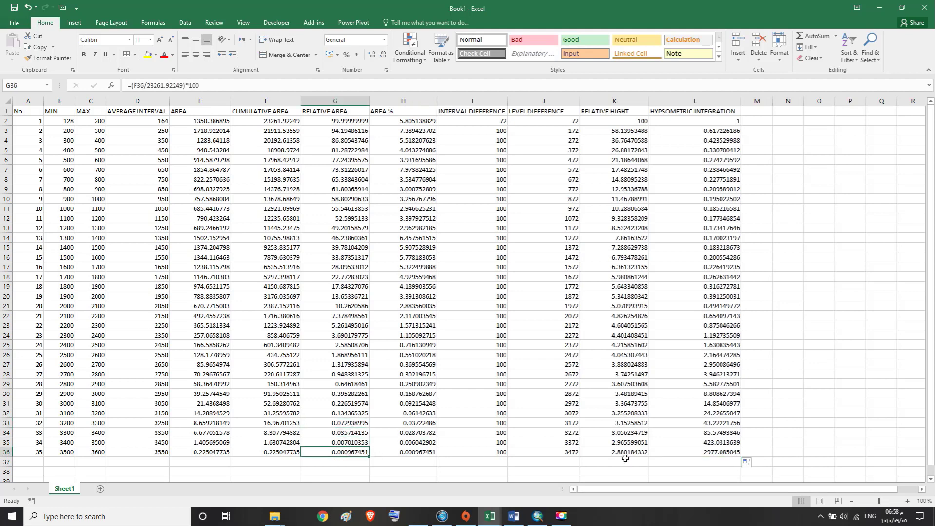
{"action": "left_click", "coordinate": [708, 424]}
{"action": "left_click", "coordinate": [711, 434]}
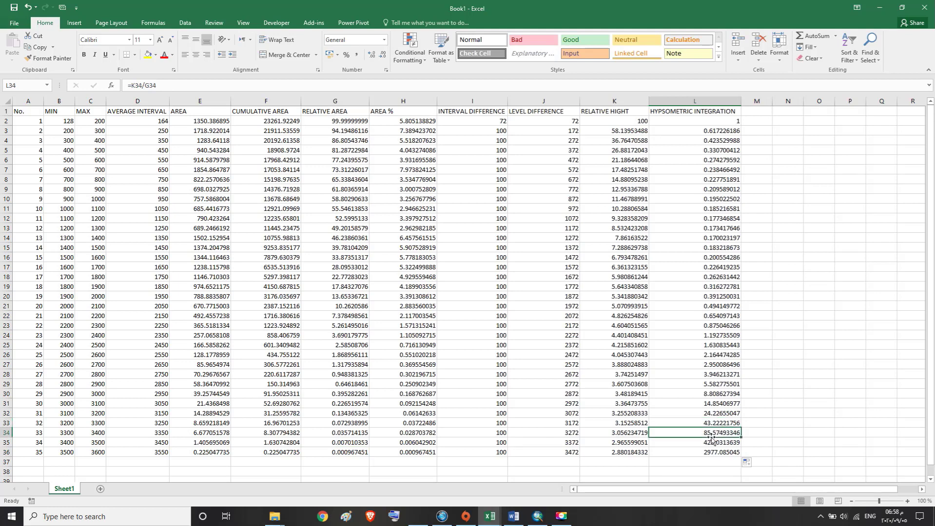
{"action": "left_click", "coordinate": [710, 443]}
{"action": "left_click", "coordinate": [708, 453]}
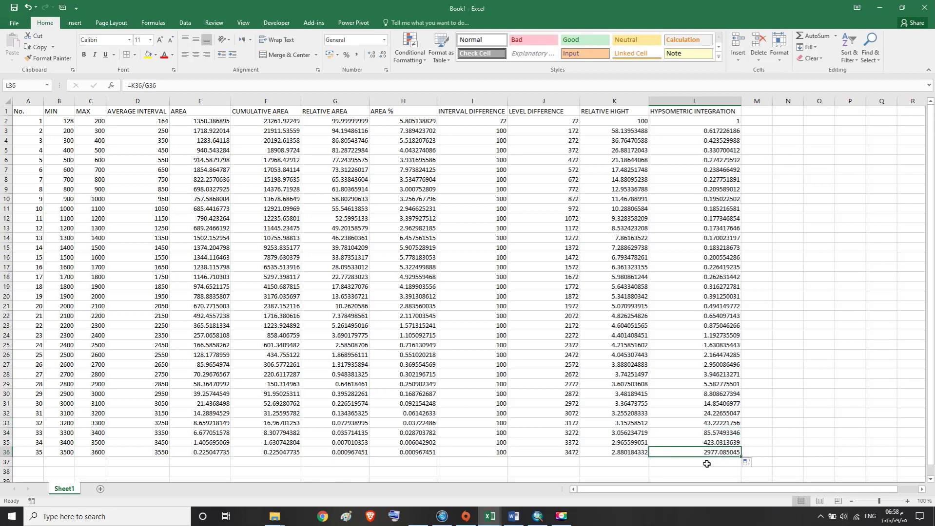
{"action": "left_click", "coordinate": [706, 463]}
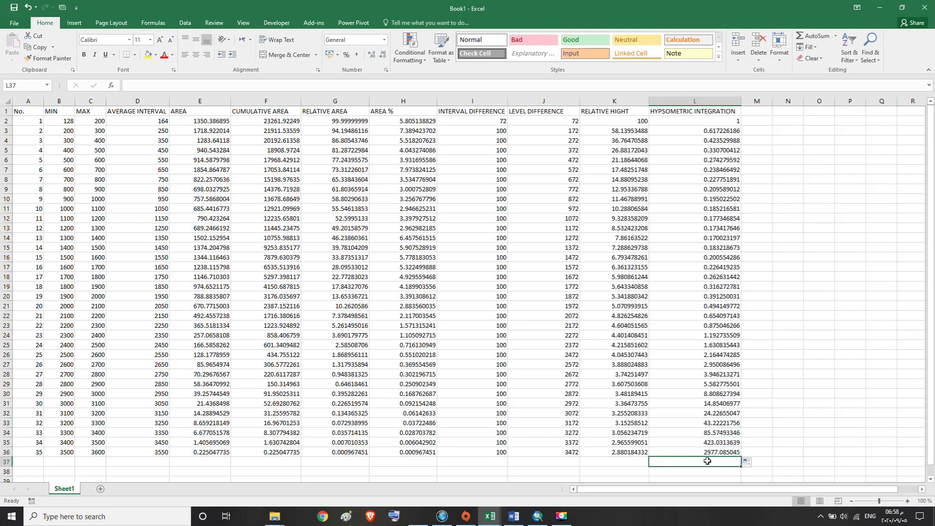
Step: Sum the HYPSOMETRIC INTEGRATION values of rows 2 to 32 in L37 with =SUM(L2:L32)
{"action": "type", "text": "="}
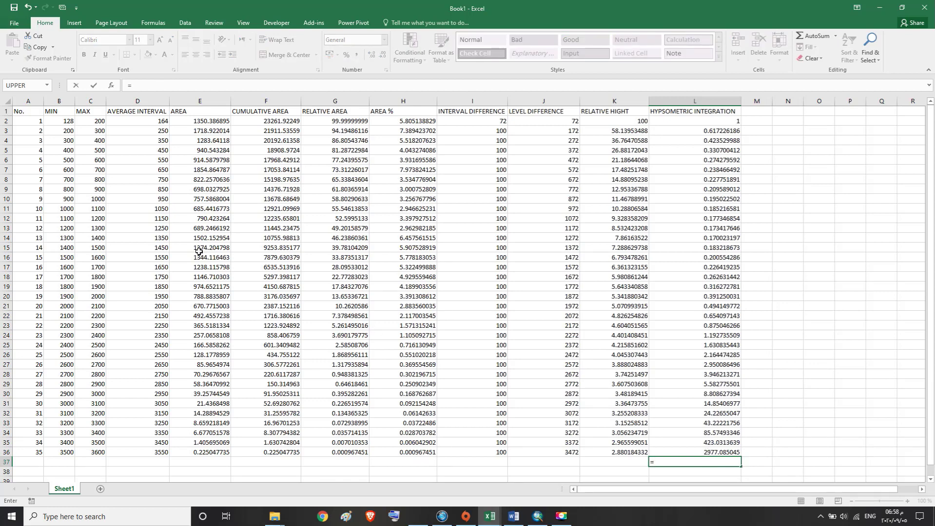
{"action": "type", "text": "S"}
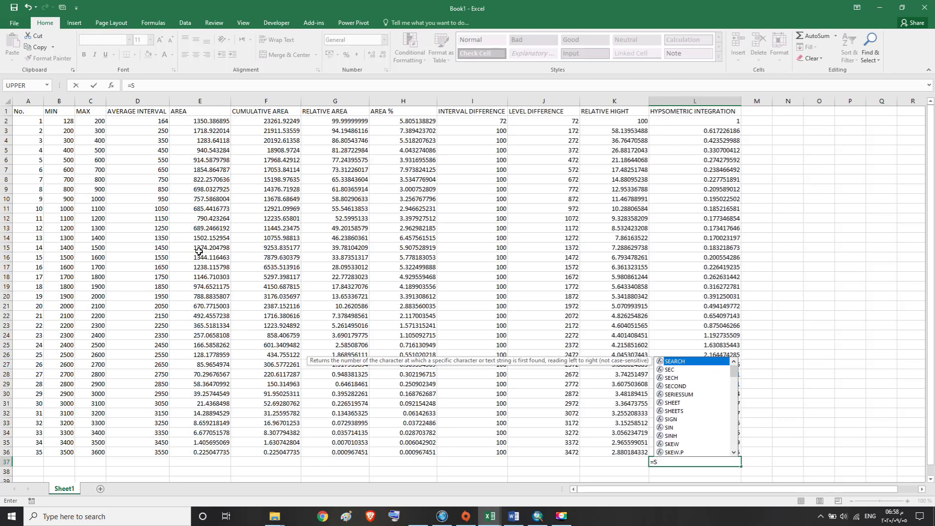
{"action": "type", "text": "U"}
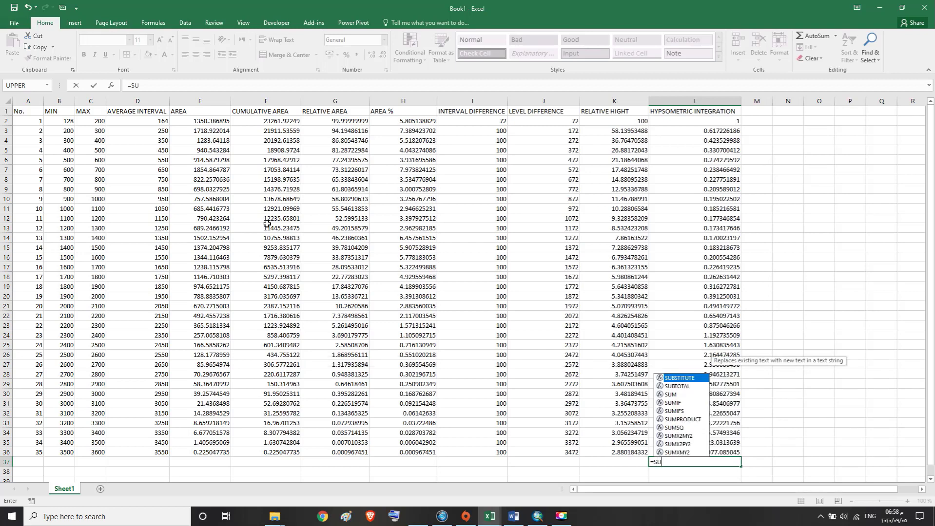
{"action": "double_click", "coordinate": [670, 395]}
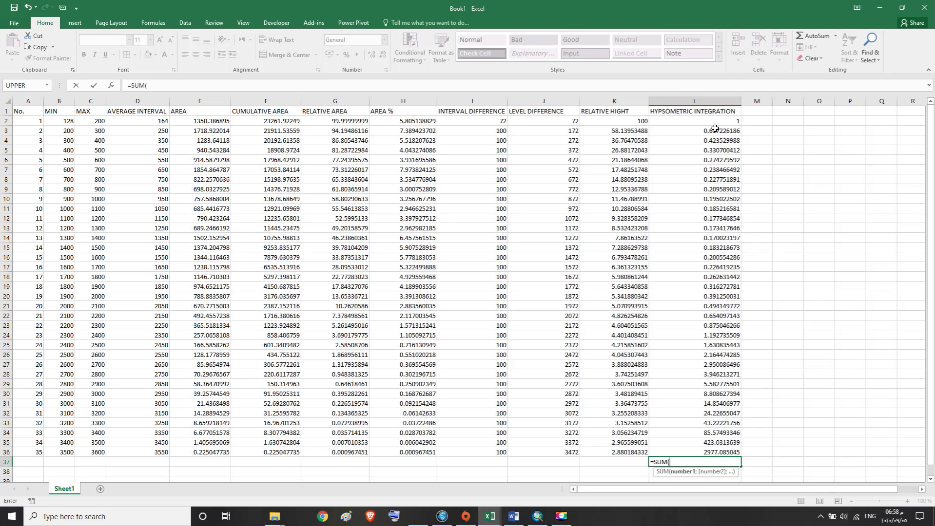
{"action": "left_click_drag", "start_coordinate": [713, 122], "coordinate": [704, 412]}
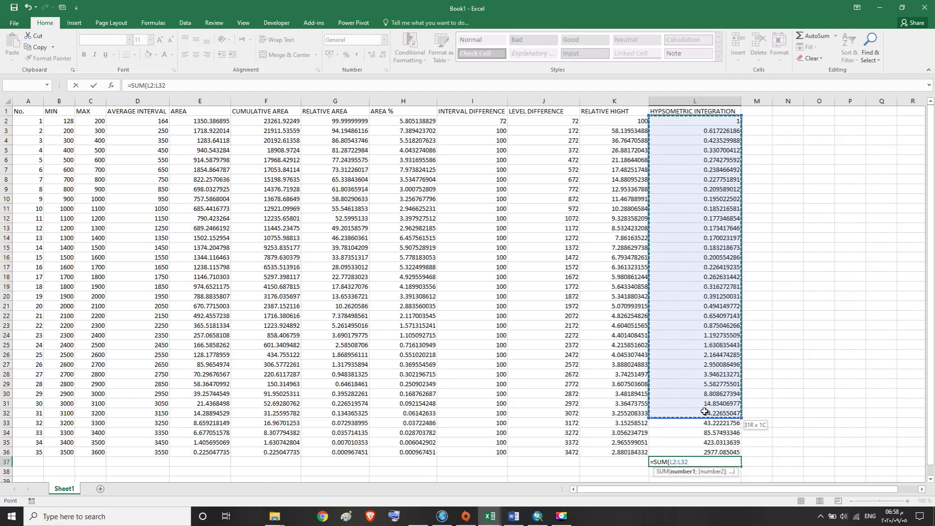
{"action": "left_click_drag", "start_coordinate": [704, 412], "coordinate": [705, 412]}
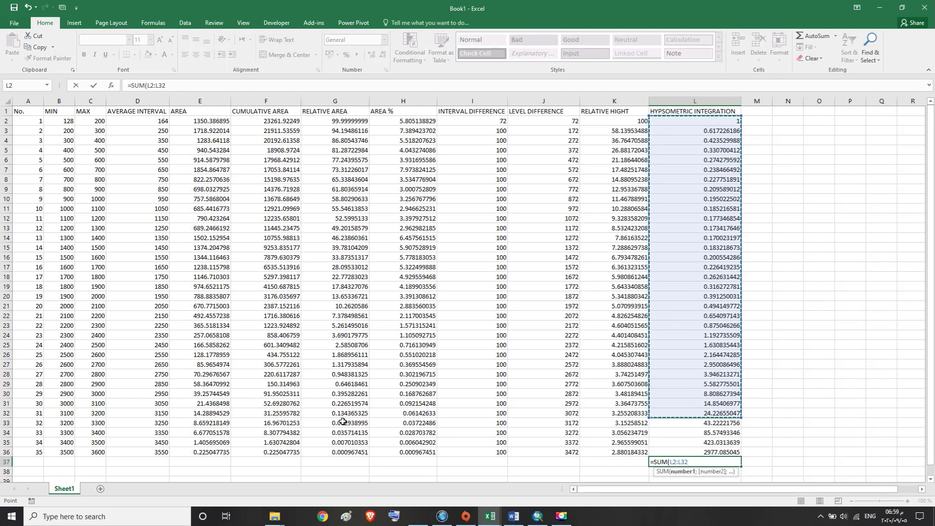
{"action": "key", "text": "Return"}
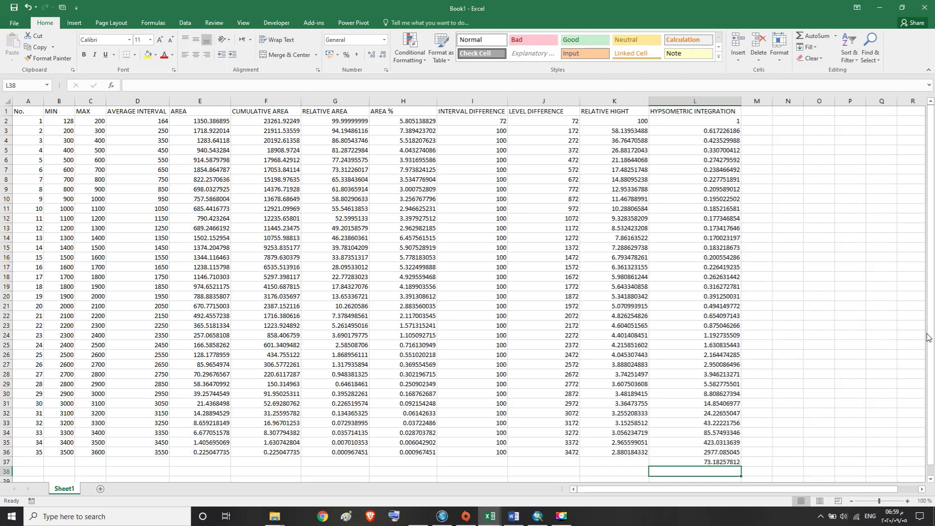
Step: Widen column M and enter the label NEGLEGTED in M33, beside the first interval excluded from the sum
{"action": "left_click_drag", "start_coordinate": [929, 339], "coordinate": [927, 380]}
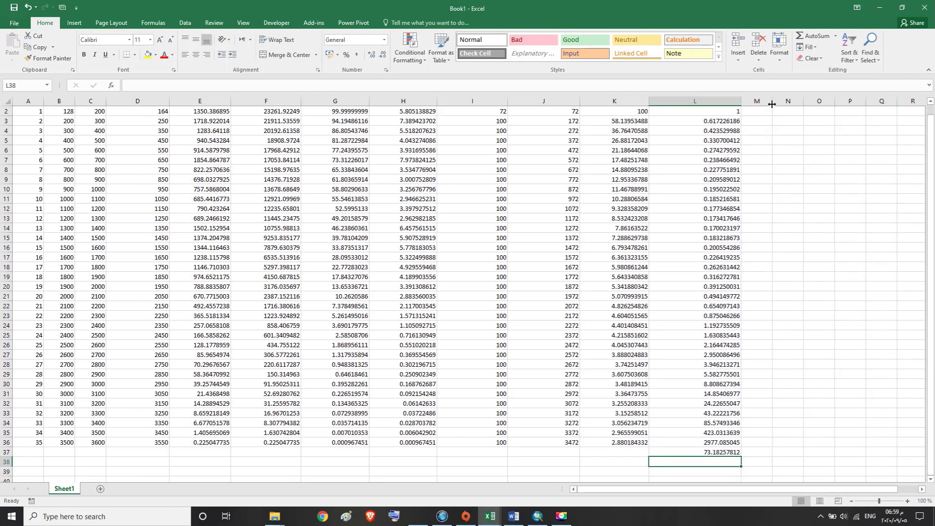
{"action": "left_click_drag", "start_coordinate": [772, 103], "coordinate": [802, 113]}
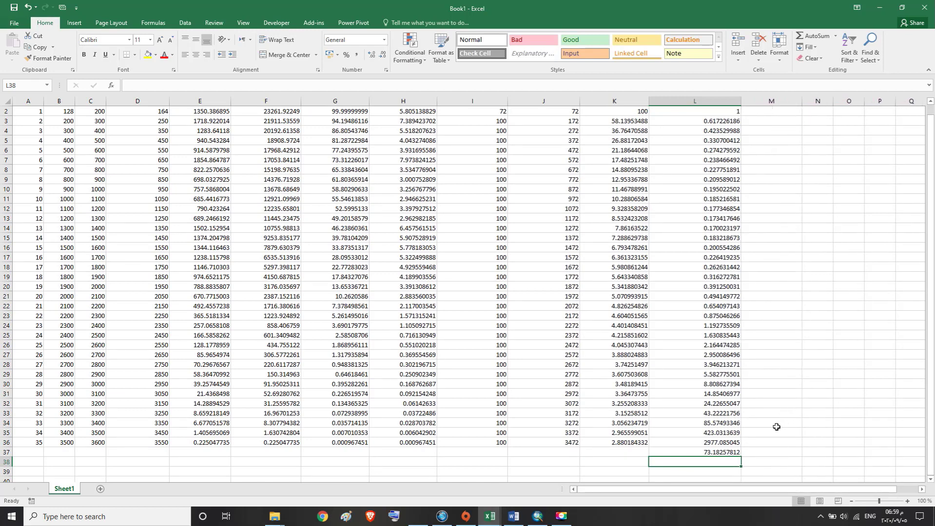
{"action": "left_click", "coordinate": [713, 453]}
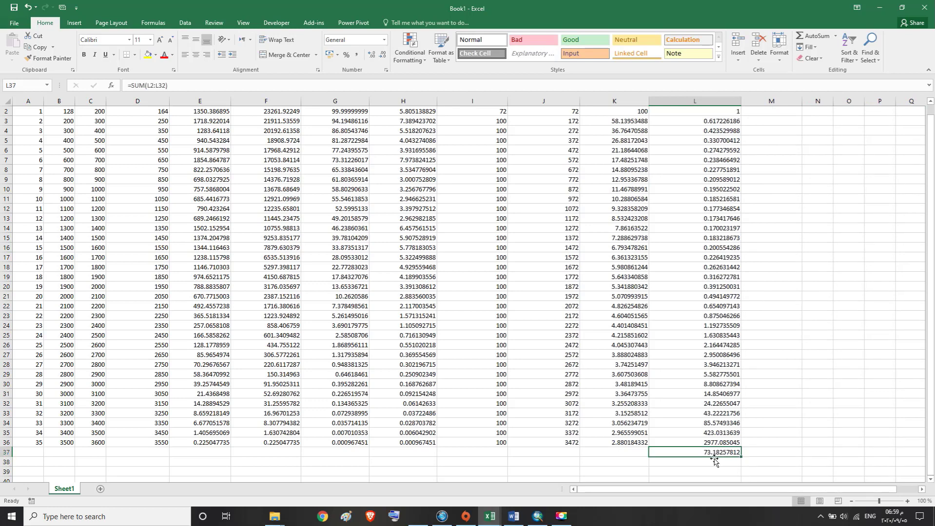
{"action": "left_click", "coordinate": [758, 414]}
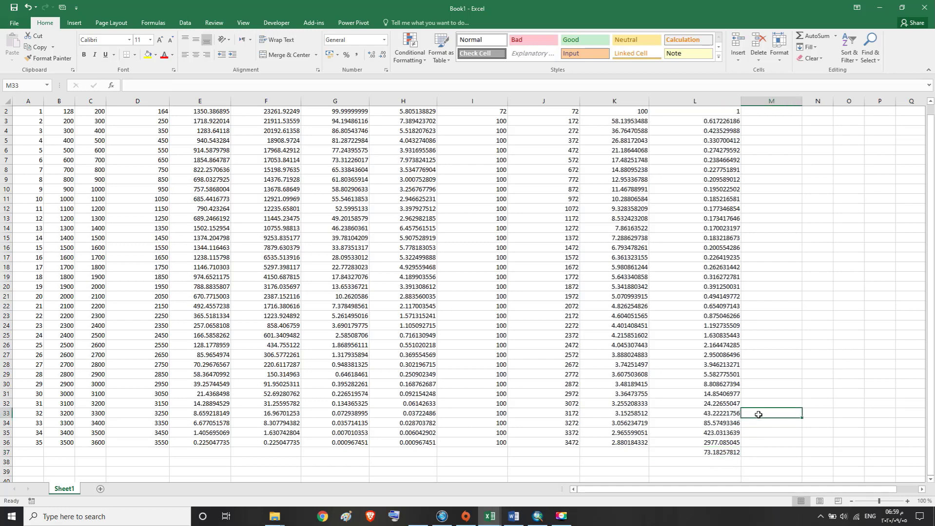
{"action": "type", "text": "NE"}
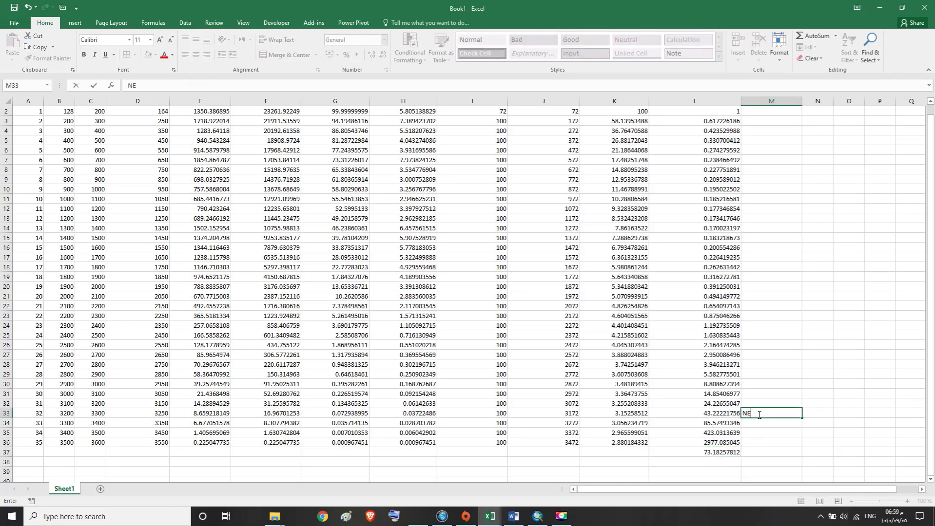
{"action": "type", "text": "GLEGTED"}
{"action": "key", "text": "ctrl+Return"}
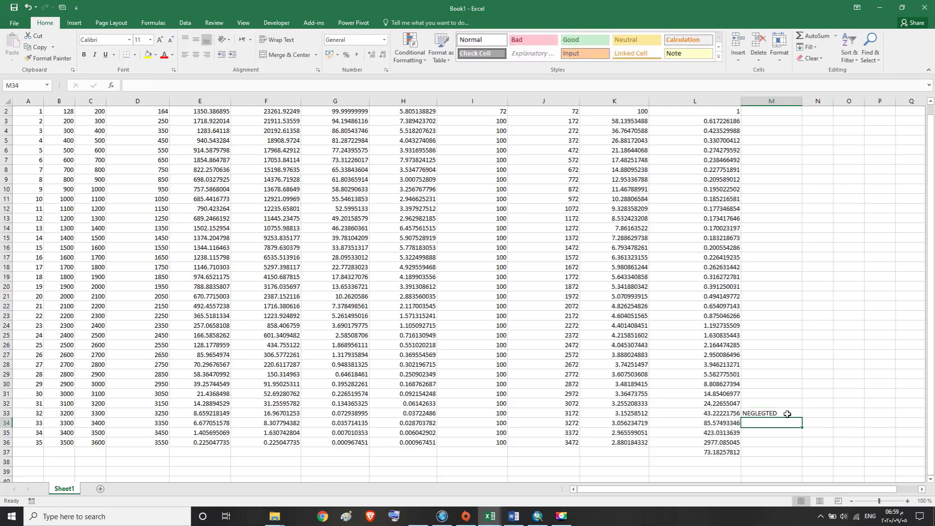
Step: Copy the NEGLEGTED label from M33 into M34, M35 and M36
{"action": "left_click", "coordinate": [41, 48]}
{"action": "left_click", "coordinate": [776, 424]}
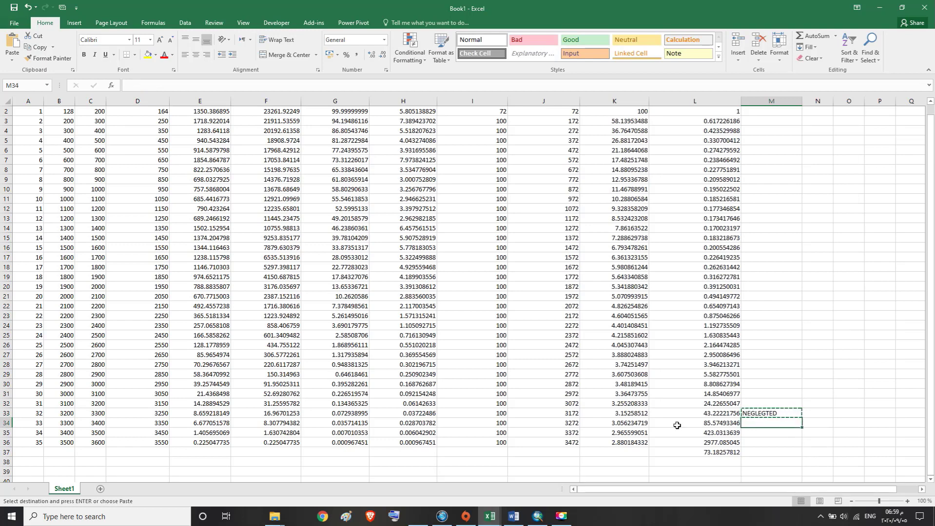
{"action": "left_click", "coordinate": [12, 43]}
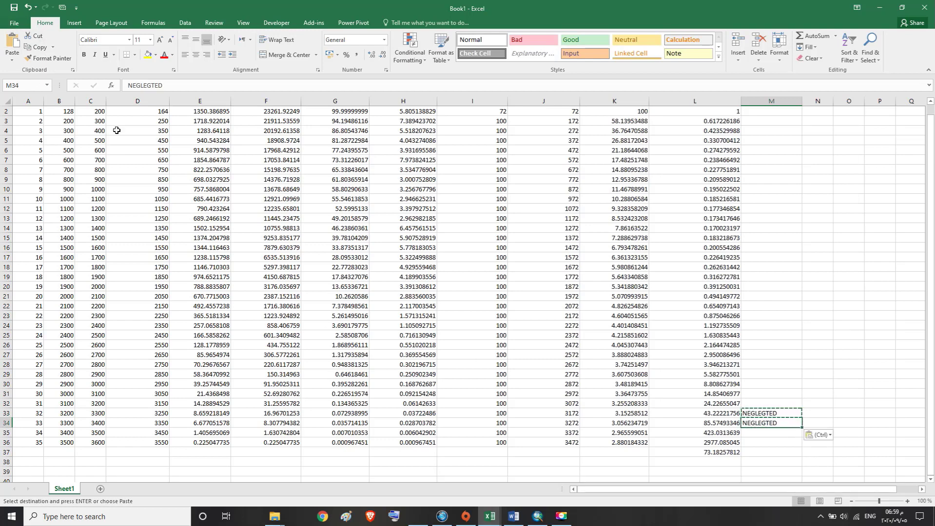
{"action": "left_click", "coordinate": [778, 434]}
{"action": "left_click", "coordinate": [15, 46]}
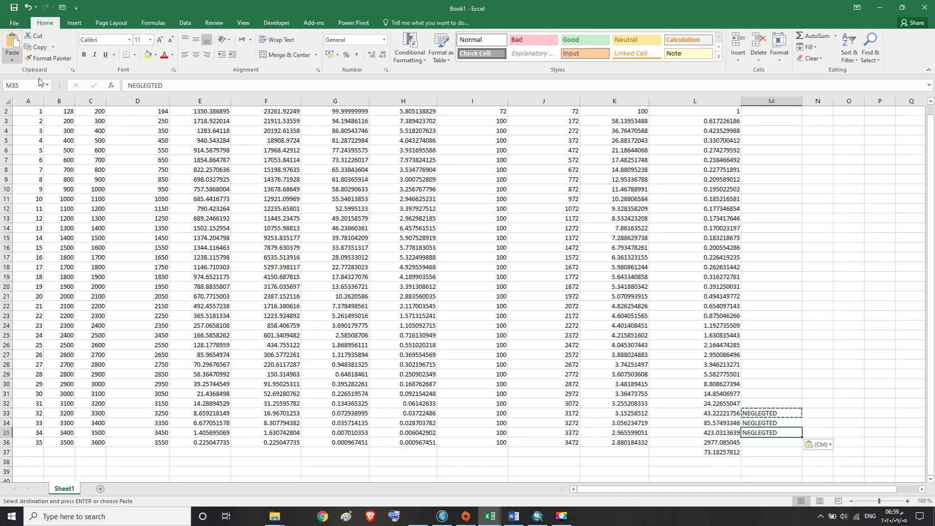
{"action": "left_click", "coordinate": [770, 441]}
{"action": "left_click", "coordinate": [13, 41]}
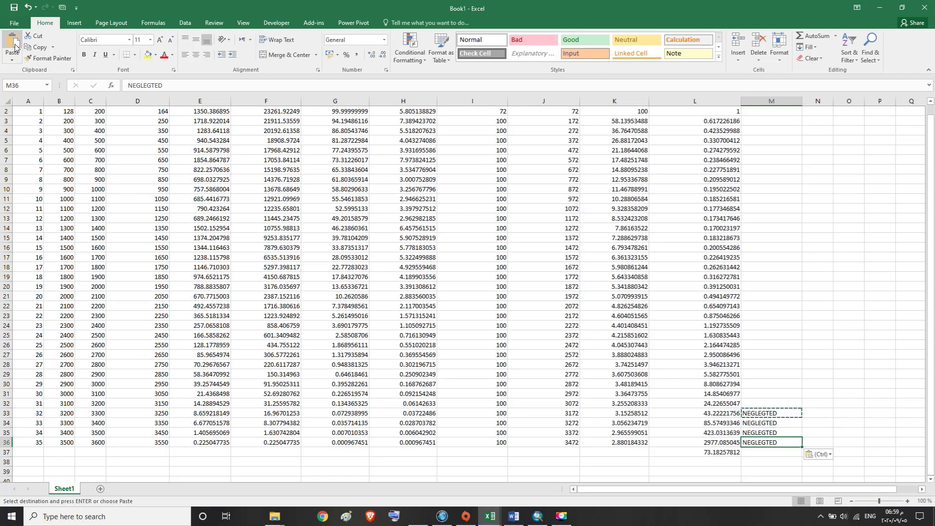
{"action": "key", "text": "Escape"}
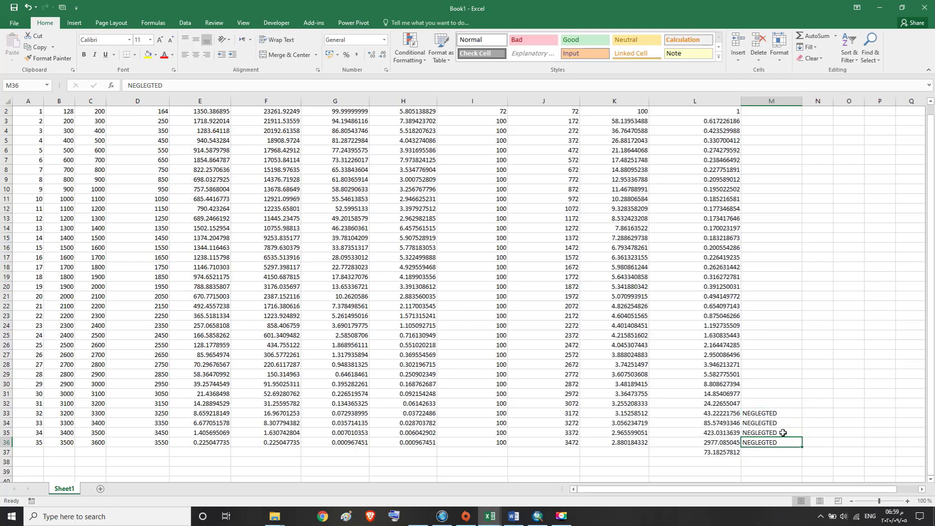
Step: Check the range used by the sum formula in L37 without changing it
{"action": "left_click", "coordinate": [721, 451]}
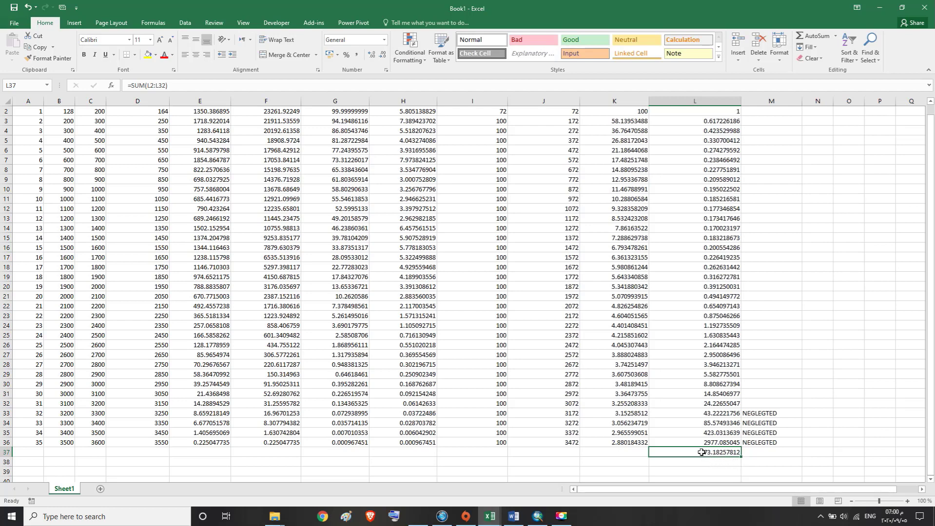
{"action": "double_click", "coordinate": [703, 453]}
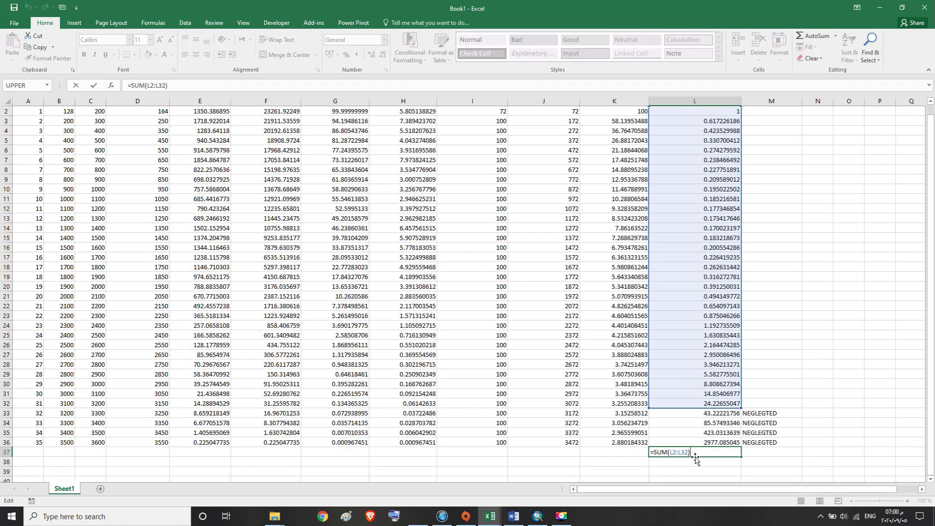
{"action": "key", "text": "Escape"}
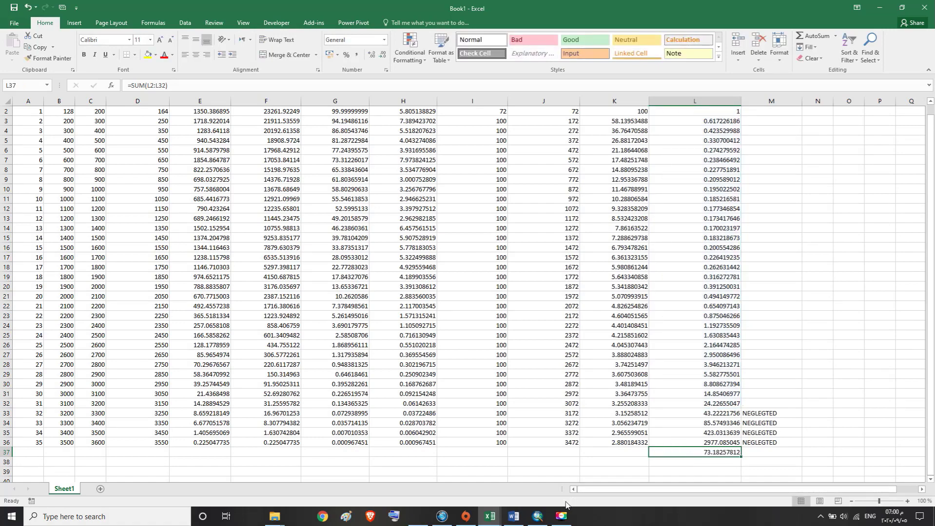
Step: Compare the sum with Strahler's categories in the Word document, highlighting the 60 - 80 youth stage line, and return to the Excel table
{"action": "left_click", "coordinate": [520, 517]}
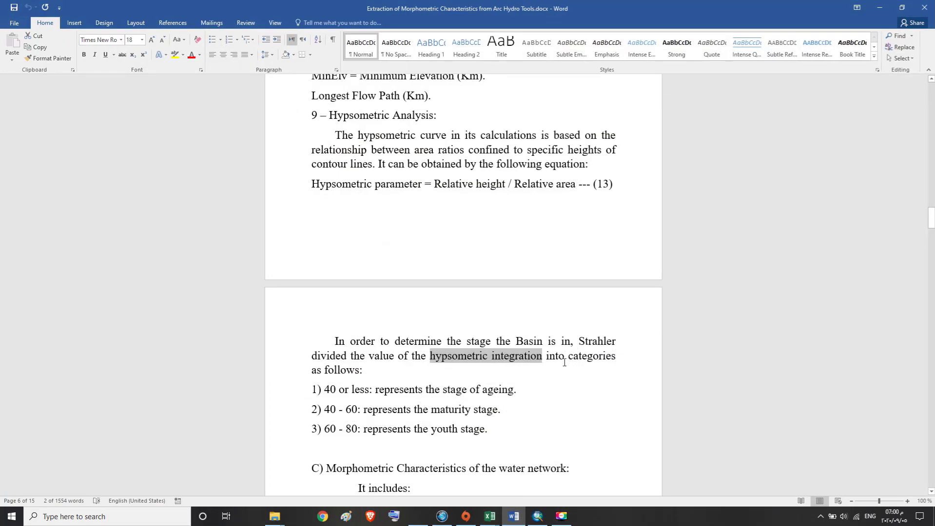
{"action": "left_click_drag", "start_coordinate": [580, 341], "coordinate": [593, 372]}
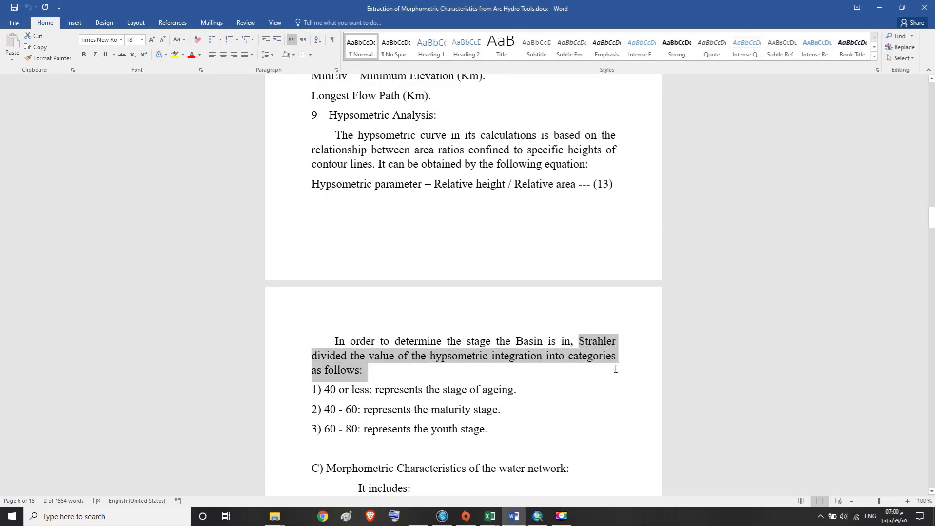
{"action": "left_click", "coordinate": [351, 421]}
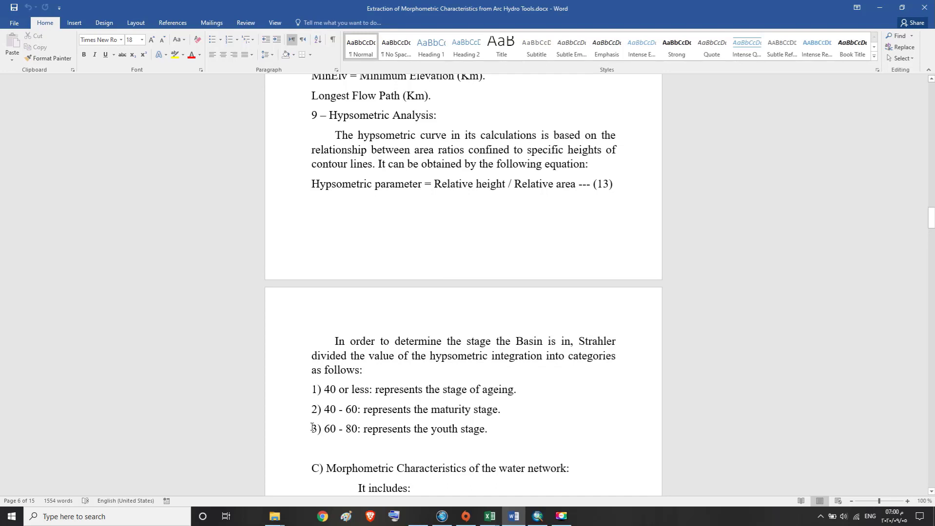
{"action": "left_click_drag", "start_coordinate": [311, 427], "coordinate": [328, 430]}
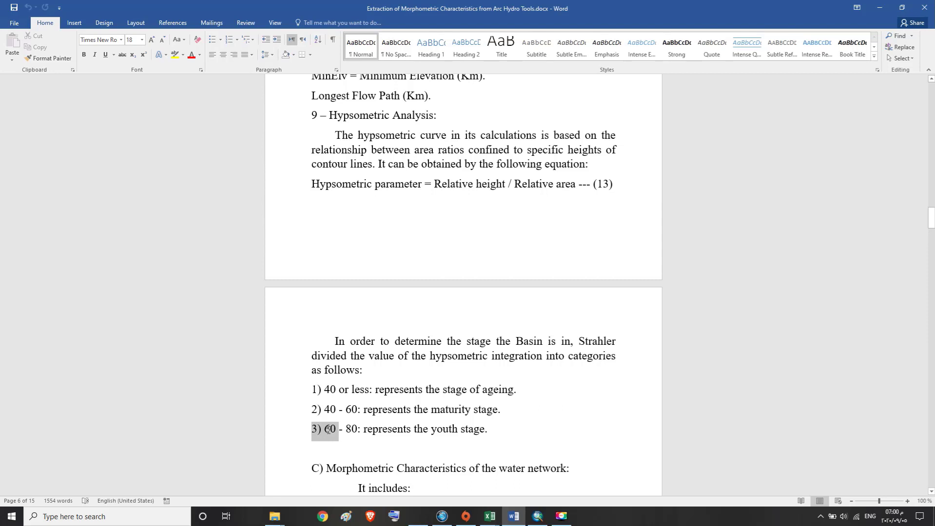
{"action": "left_click_drag", "start_coordinate": [336, 430], "coordinate": [487, 434]}
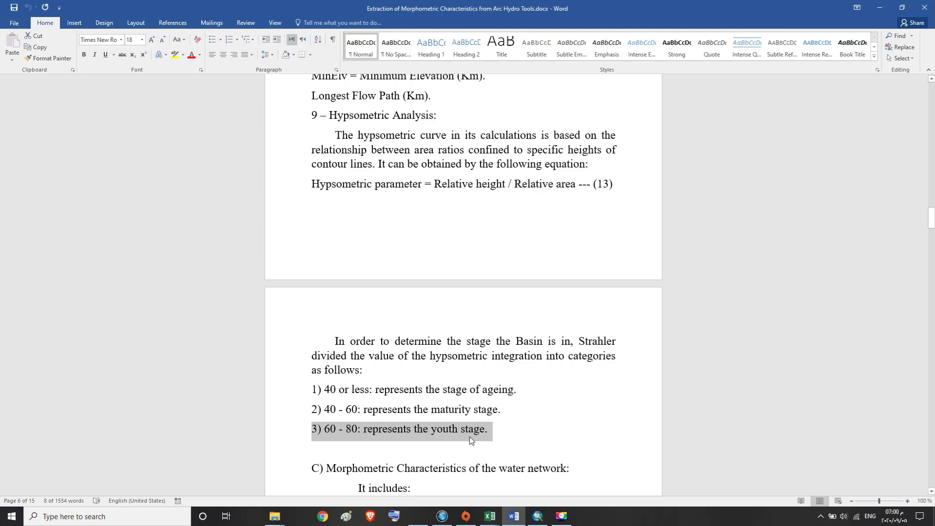
{"action": "left_click", "coordinate": [514, 517]}
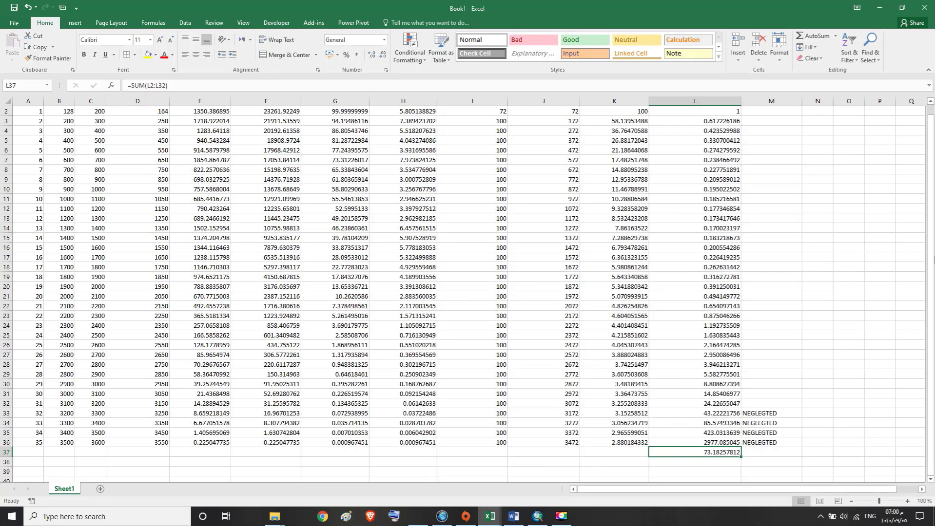
Step: Insert a markers-only Scatter chart from the RELATIVE AREA values G2:G36 and the AVERAGE INTERVAL values D2:D36
{"action": "left_click_drag", "start_coordinate": [929, 267], "coordinate": [930, 263]}
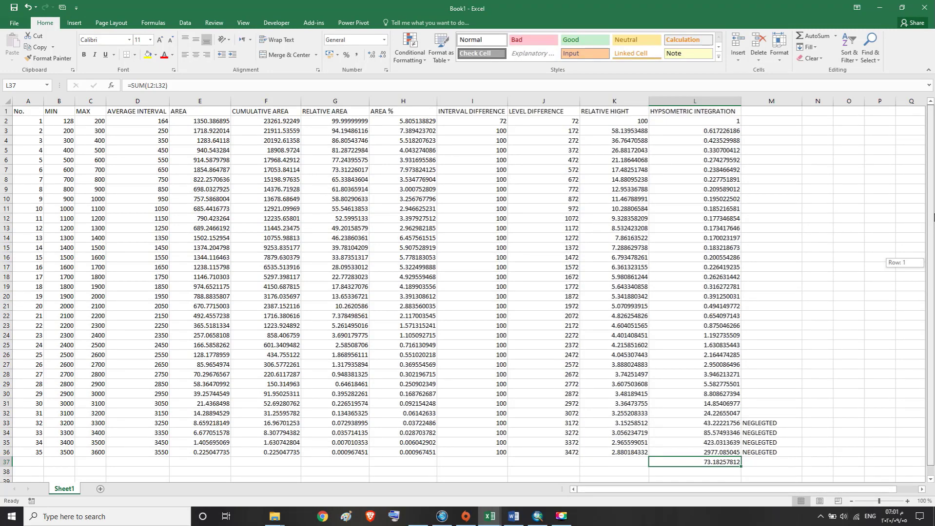
{"action": "left_click_drag", "start_coordinate": [934, 218], "coordinate": [934, 218]}
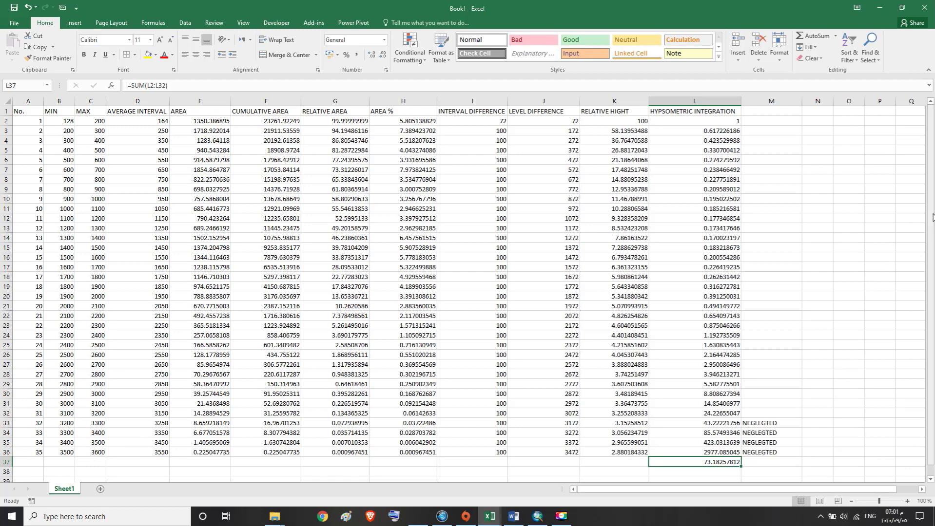
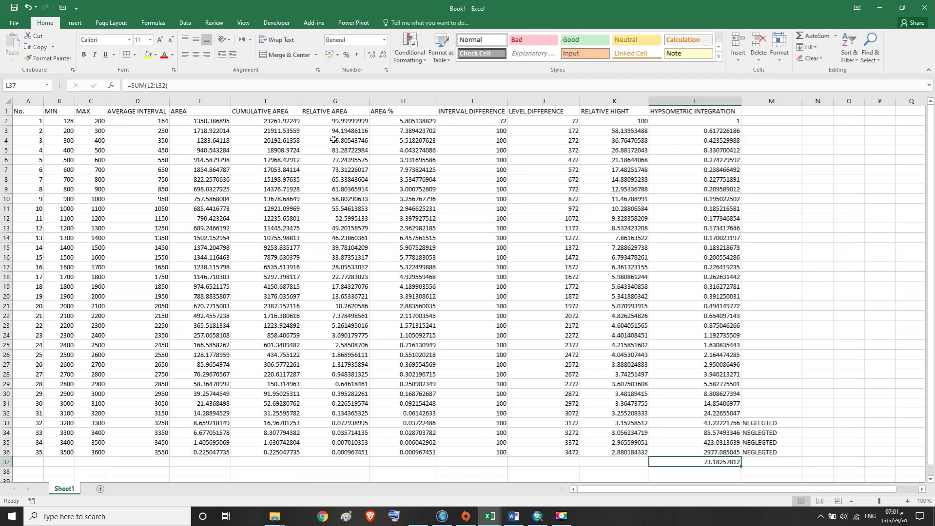
{"action": "left_click_drag", "start_coordinate": [351, 120], "coordinate": [343, 448]}
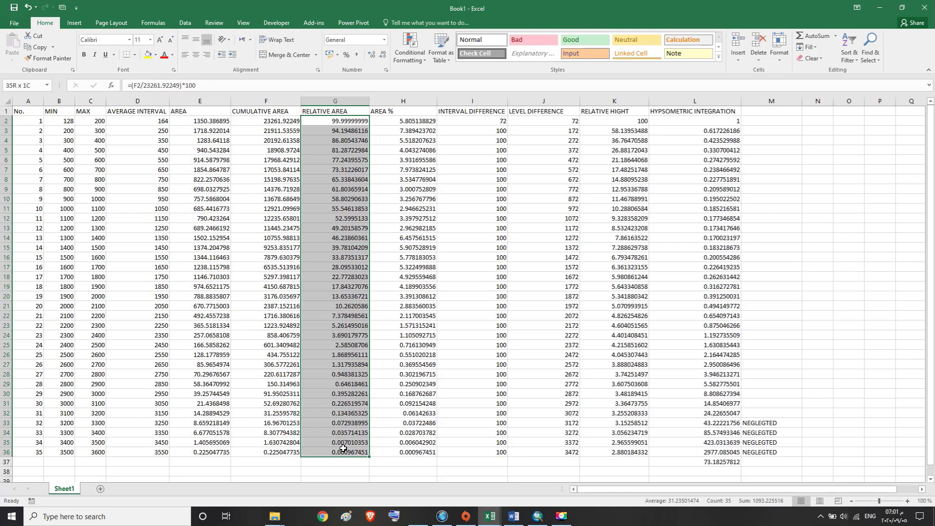
{"action": "left_click_drag", "start_coordinate": [343, 448], "coordinate": [344, 449]}
{"action": "left_click_drag", "start_coordinate": [151, 121], "coordinate": [149, 444]}
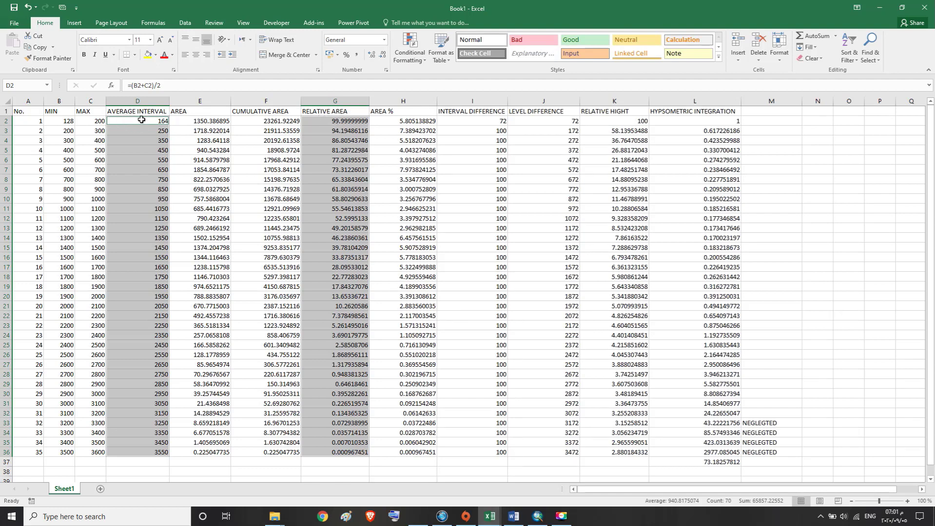
{"action": "left_click", "coordinate": [74, 24]}
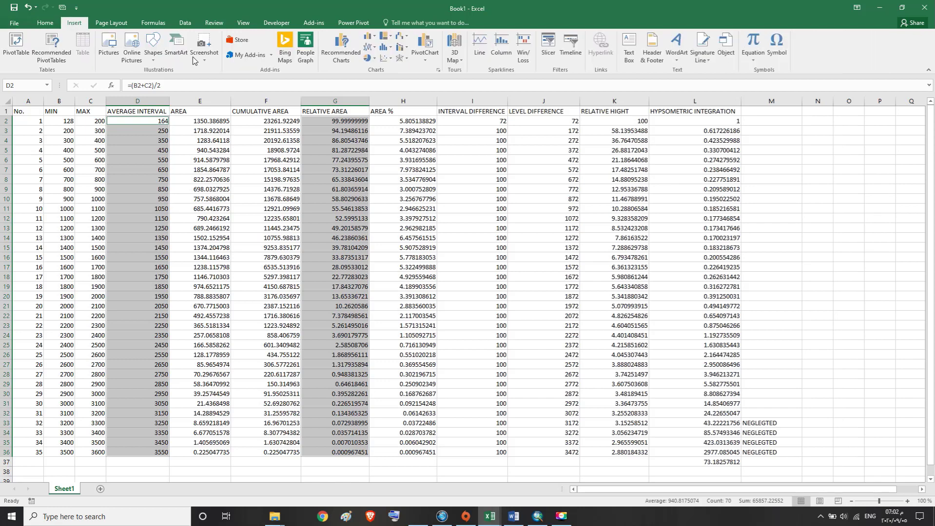
{"action": "left_click", "coordinate": [389, 59]}
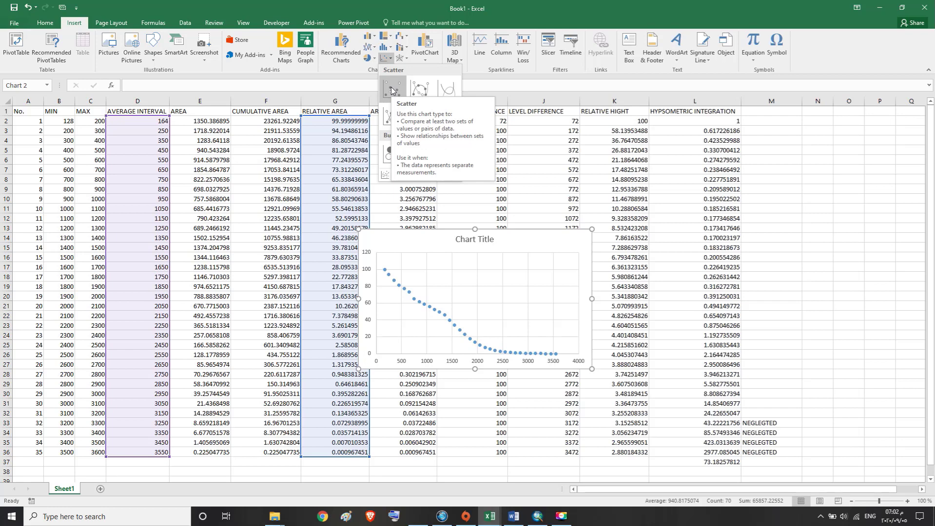
{"action": "left_click", "coordinate": [390, 89]}
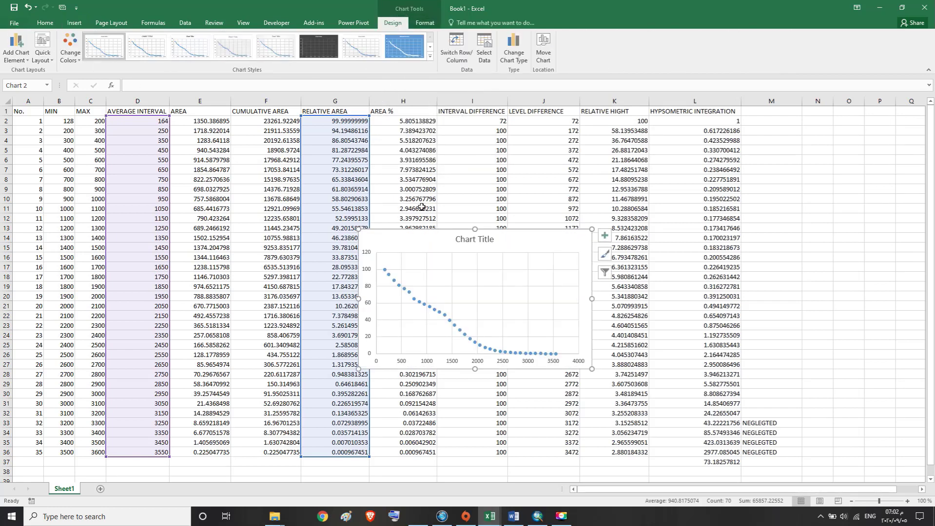
Step: Swap the scatter series' axes so its X values come from G2:G36 and its Y values from D2:D36
{"action": "left_click", "coordinate": [484, 54]}
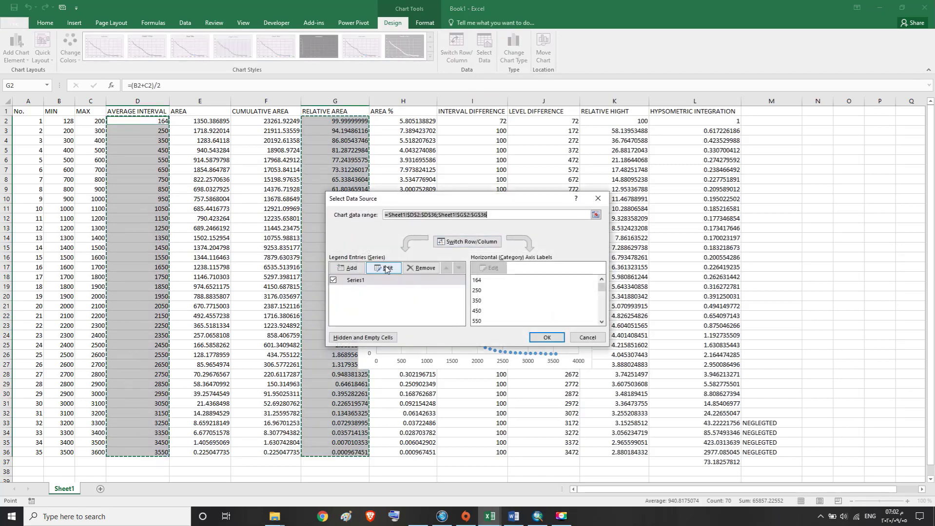
{"action": "left_click", "coordinate": [381, 327]}
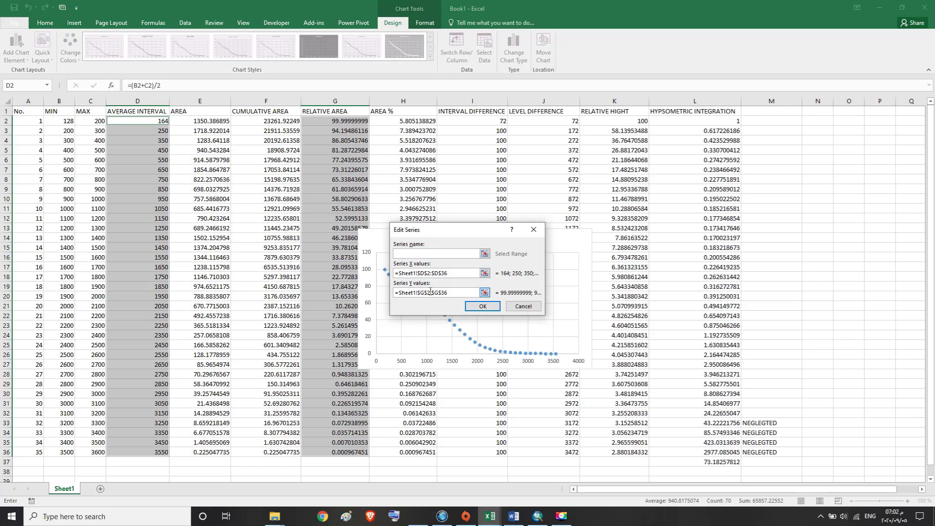
{"action": "left_click", "coordinate": [484, 274]}
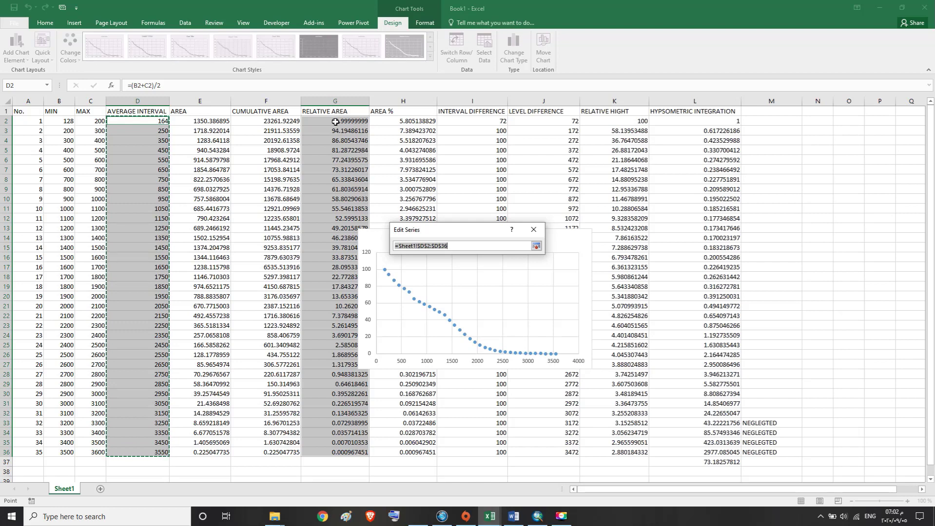
{"action": "left_click_drag", "start_coordinate": [336, 122], "coordinate": [333, 460]}
{"action": "left_click", "coordinate": [536, 246]}
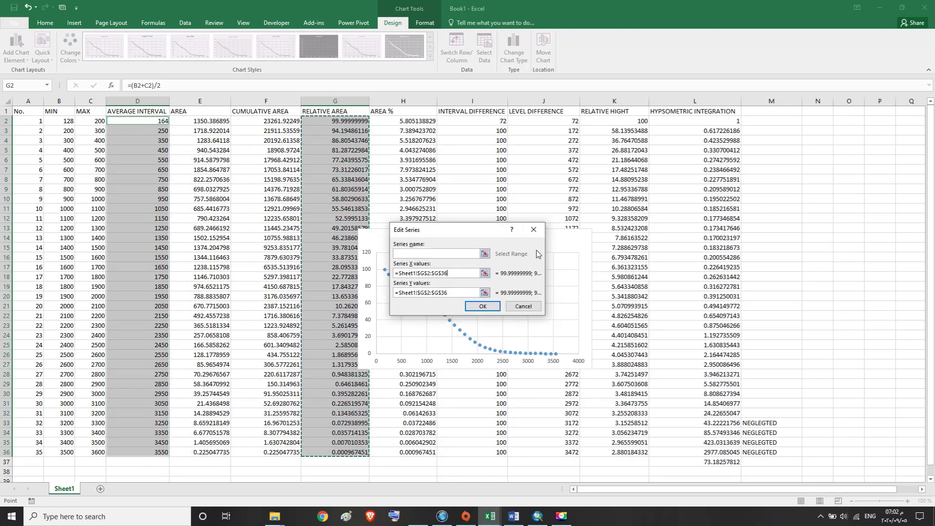
{"action": "left_click", "coordinate": [485, 293]}
{"action": "left_click_drag", "start_coordinate": [146, 121], "coordinate": [154, 453]}
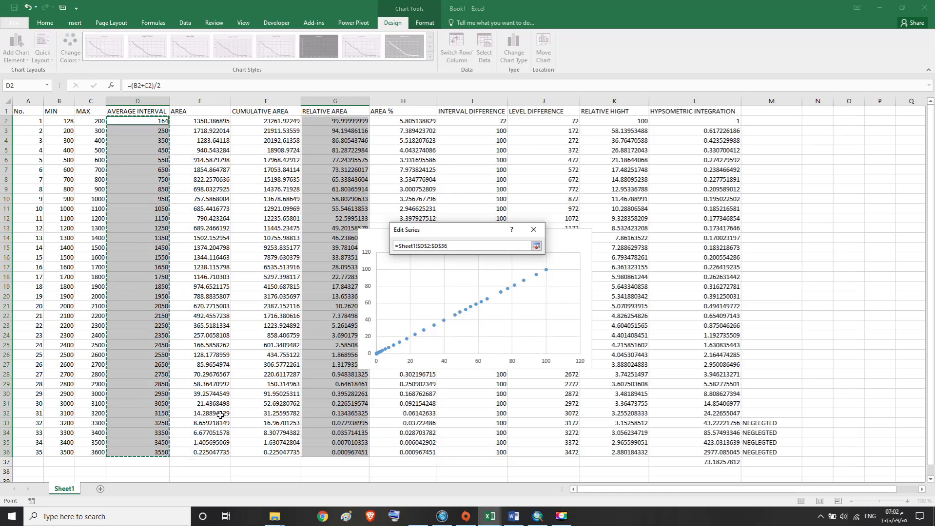
{"action": "left_click", "coordinate": [535, 247]}
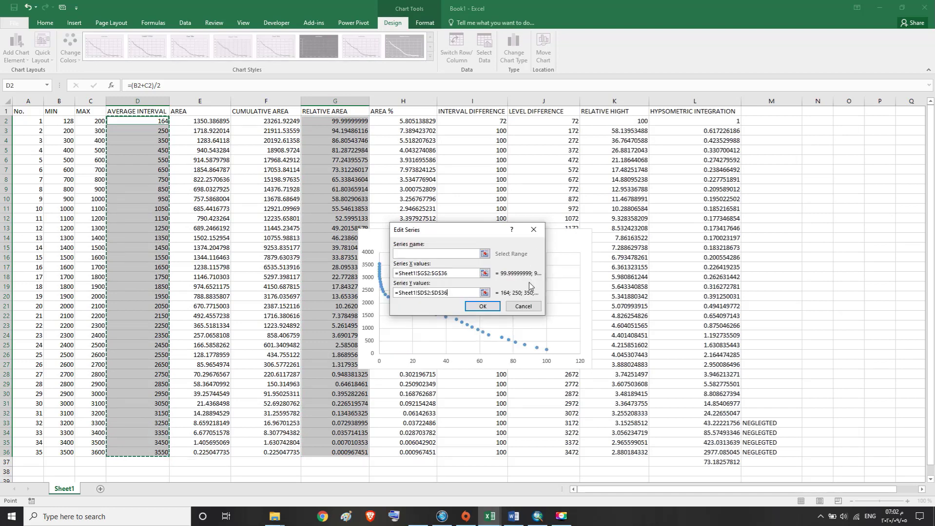
{"action": "left_click", "coordinate": [487, 310]}
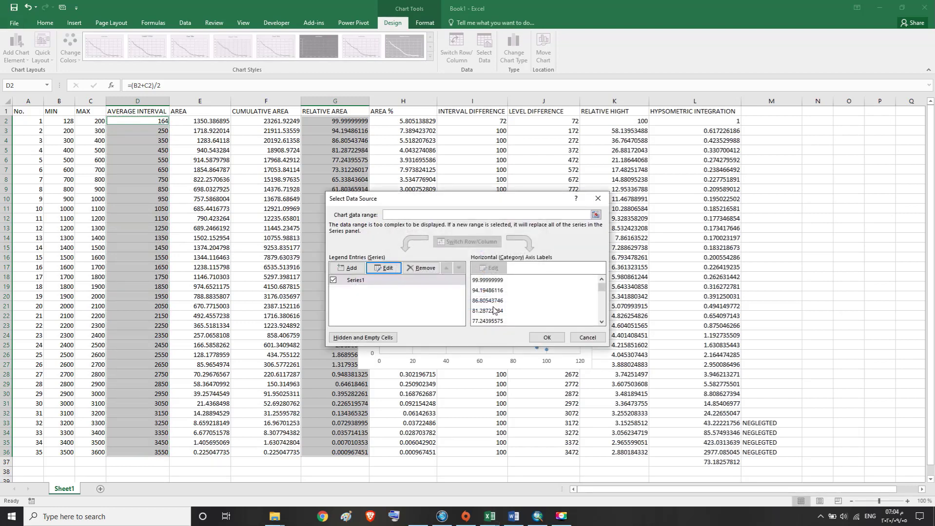
{"action": "left_click", "coordinate": [534, 337]}
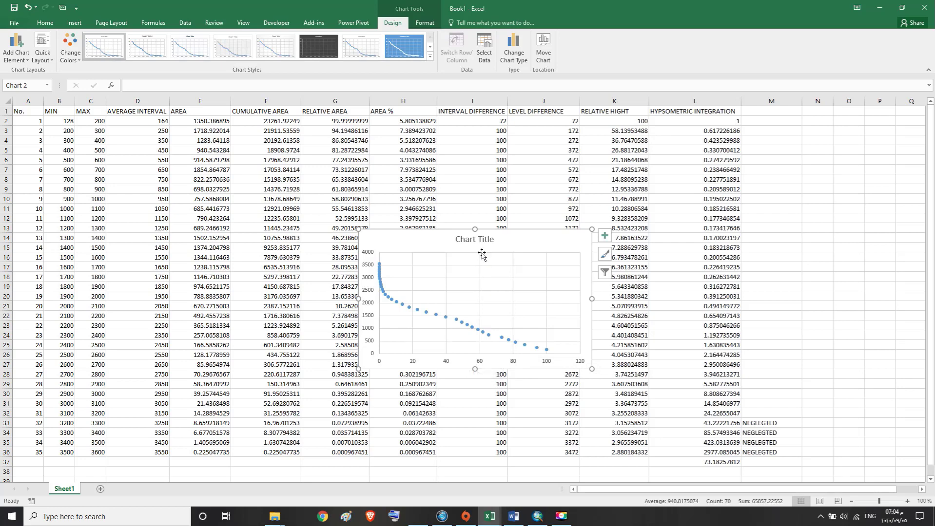
Step: Replace the chart's placeholder title with HYPSOMETRIC CURVE, keeping it above the plot area
{"action": "left_click_drag", "start_coordinate": [480, 242], "coordinate": [543, 254]}
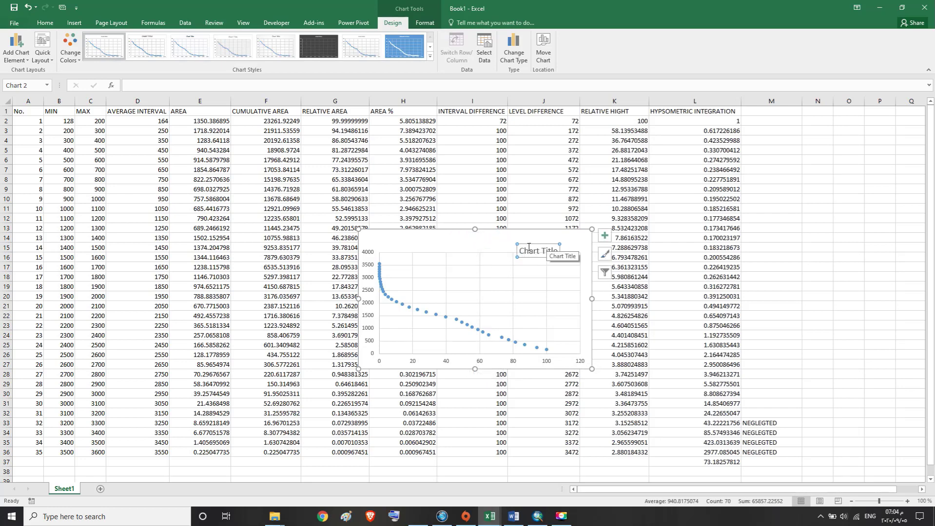
{"action": "left_click_drag", "start_coordinate": [515, 245], "coordinate": [468, 238]}
{"action": "double_click", "coordinate": [479, 246]}
{"action": "left_click", "coordinate": [486, 242]}
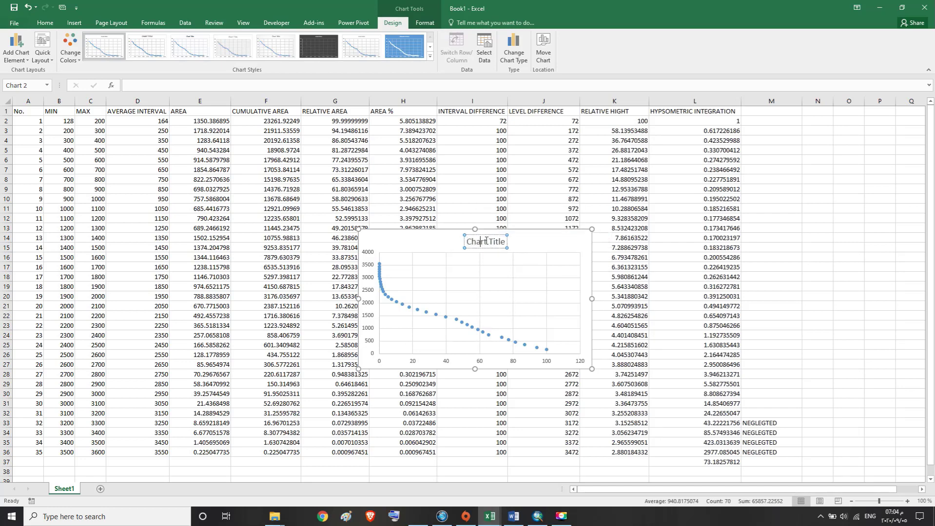
{"action": "triple_click", "coordinate": [486, 241]}
{"action": "left_click", "coordinate": [486, 242]}
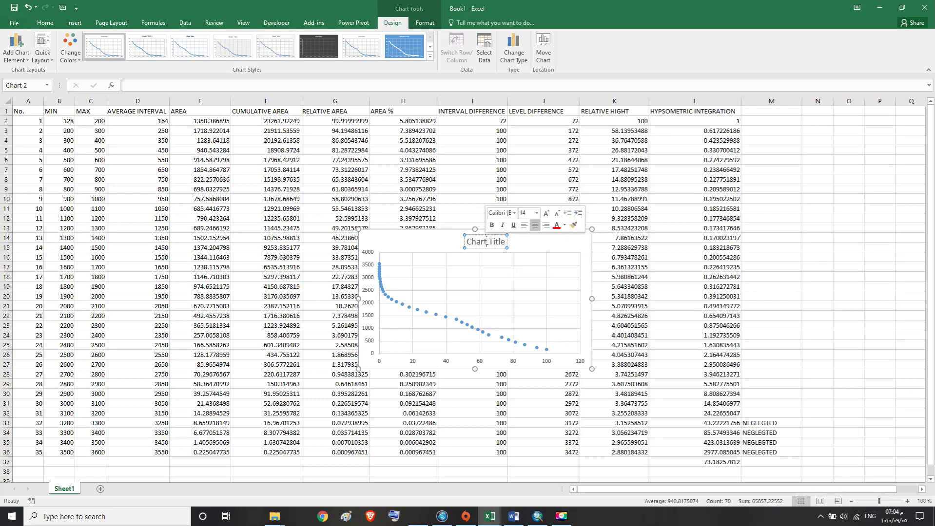
{"action": "triple_click", "coordinate": [487, 242]}
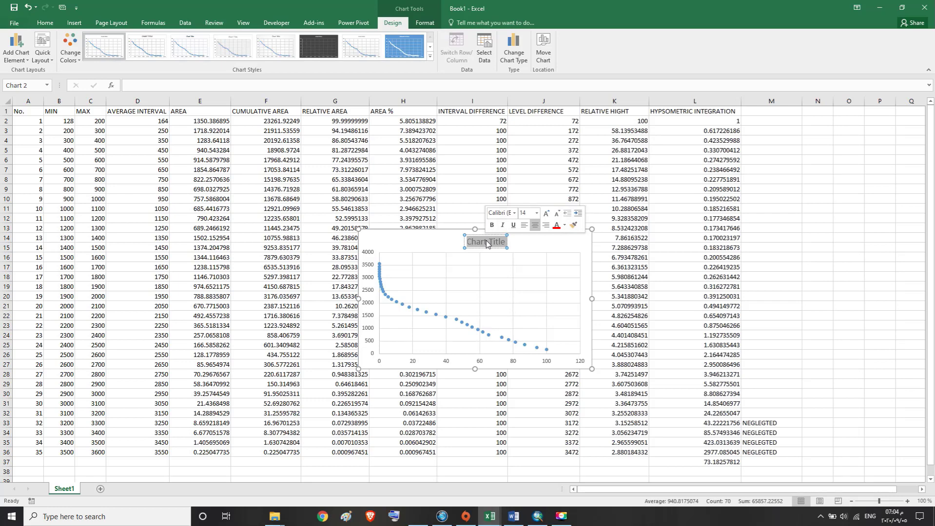
{"action": "type", "text": "H"}
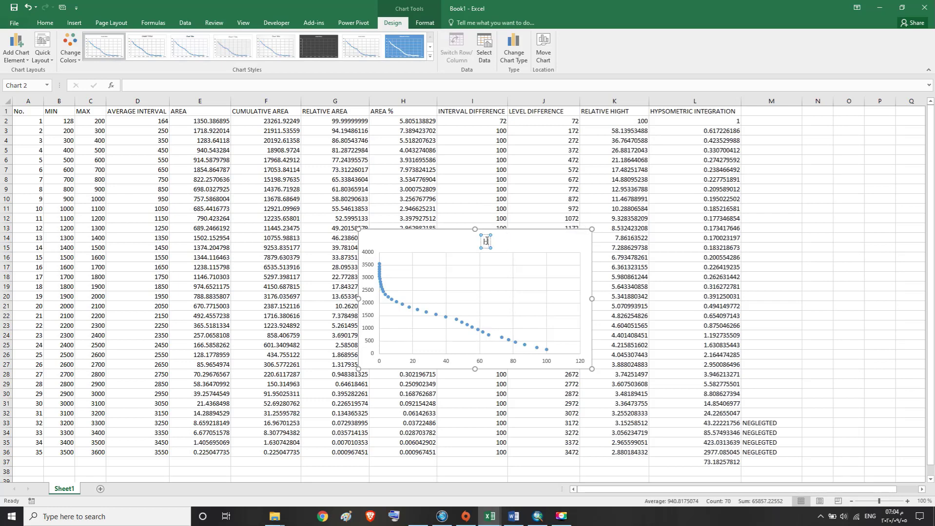
{"action": "type", "text": "YPSOMETRIC"}
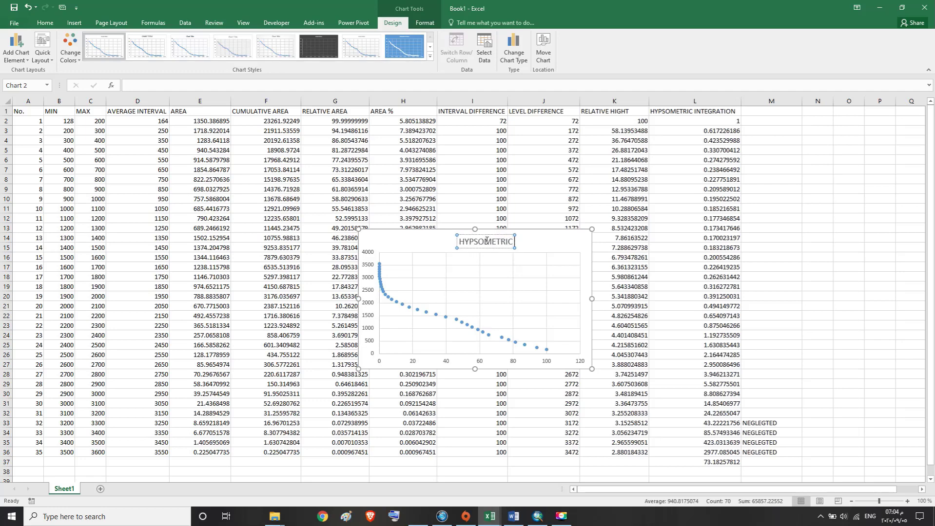
{"action": "type", "text": " CUR"}
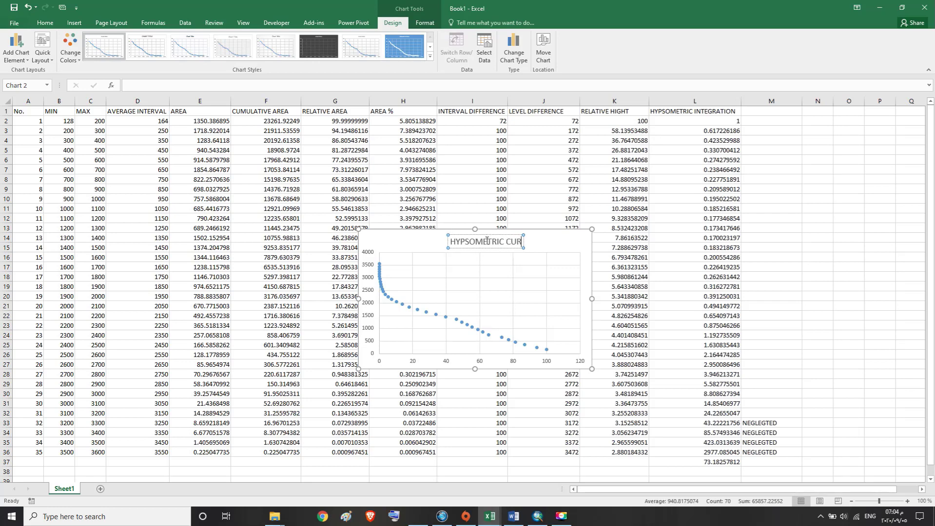
{"action": "type", "text": "VE"}
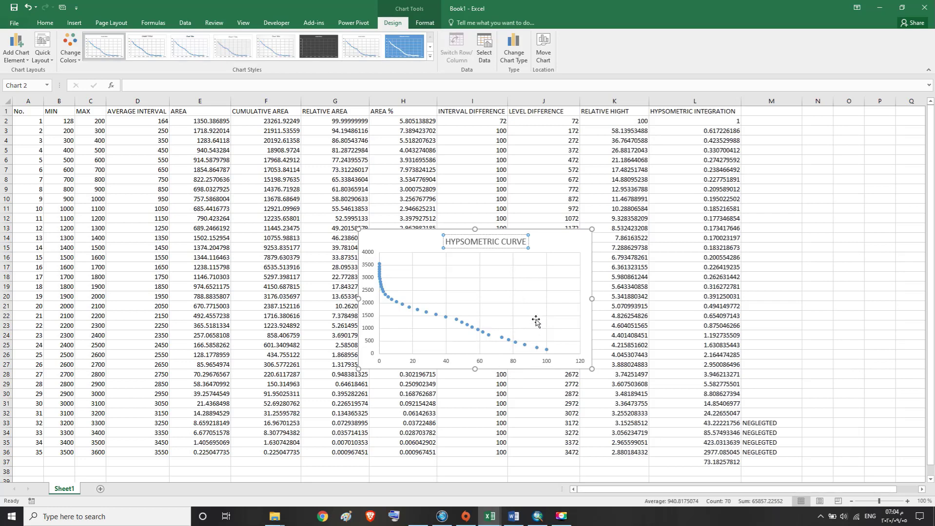
{"action": "left_click", "coordinate": [502, 361]}
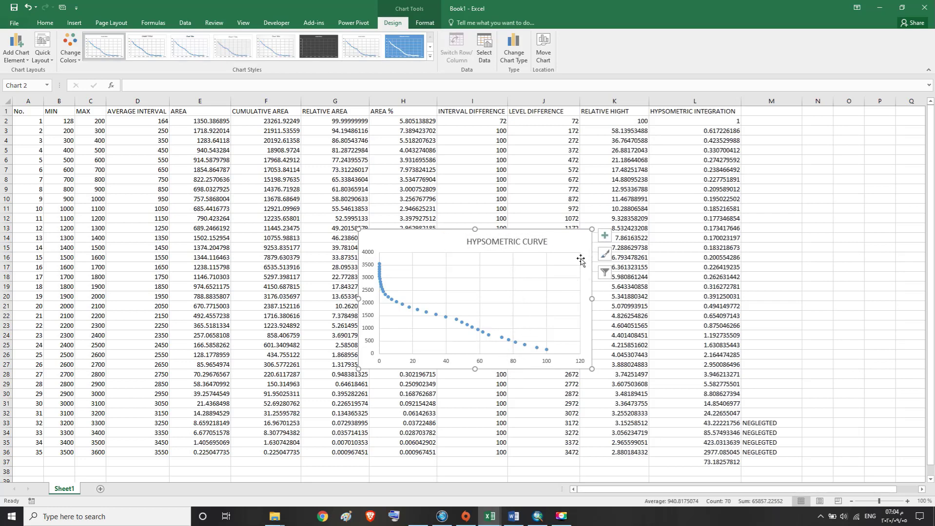
Step: Add axis titles to the chart and name the horizontal axis CUMULATIVE AREA %
{"action": "left_click", "coordinate": [603, 239]}
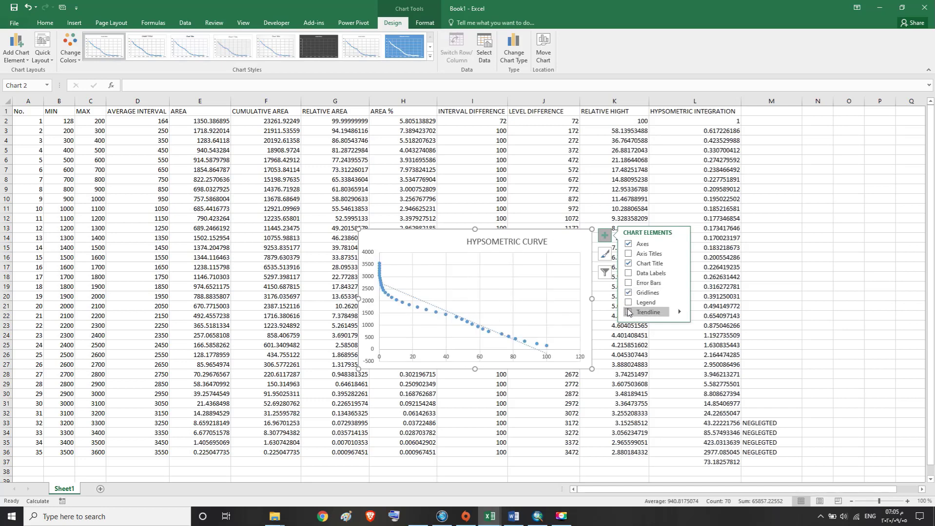
{"action": "left_click", "coordinate": [629, 255]}
{"action": "left_click", "coordinate": [493, 358]}
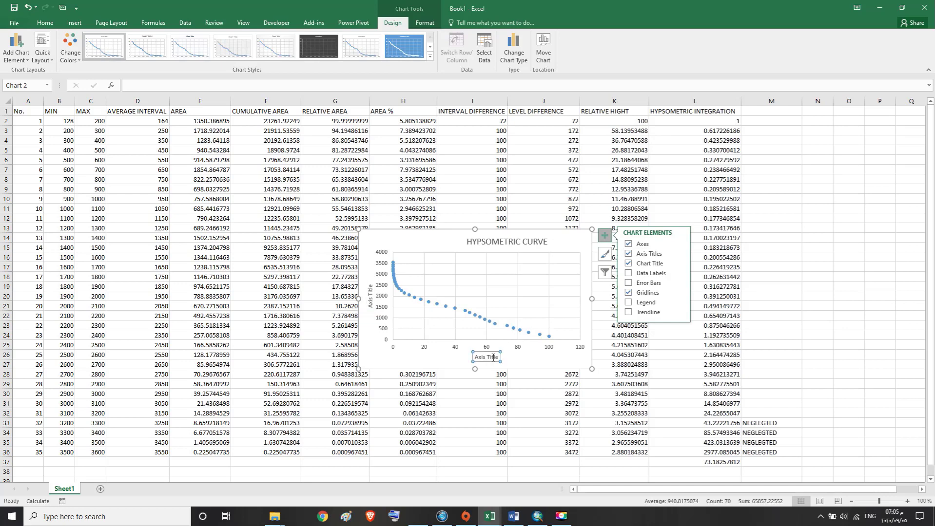
{"action": "left_click_drag", "start_coordinate": [494, 358], "coordinate": [479, 359]}
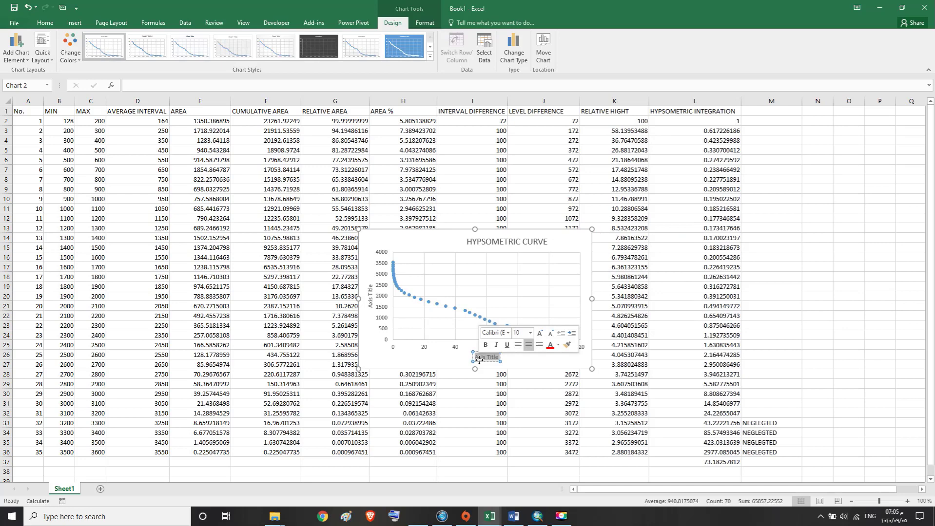
{"action": "type", "text": "CUMULA"}
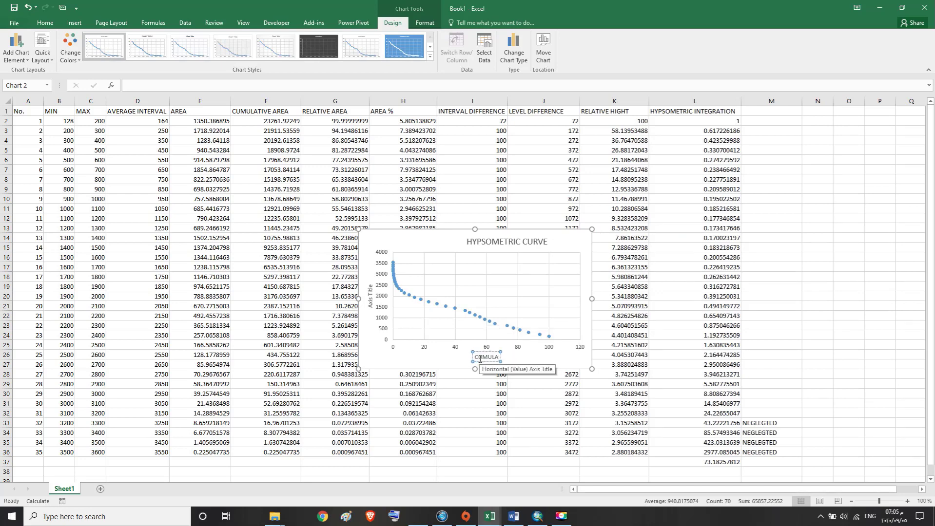
{"action": "type", "text": "TIN"}
{"action": "key", "text": "BackSpace"}
{"action": "type", "text": "VE AREA"}
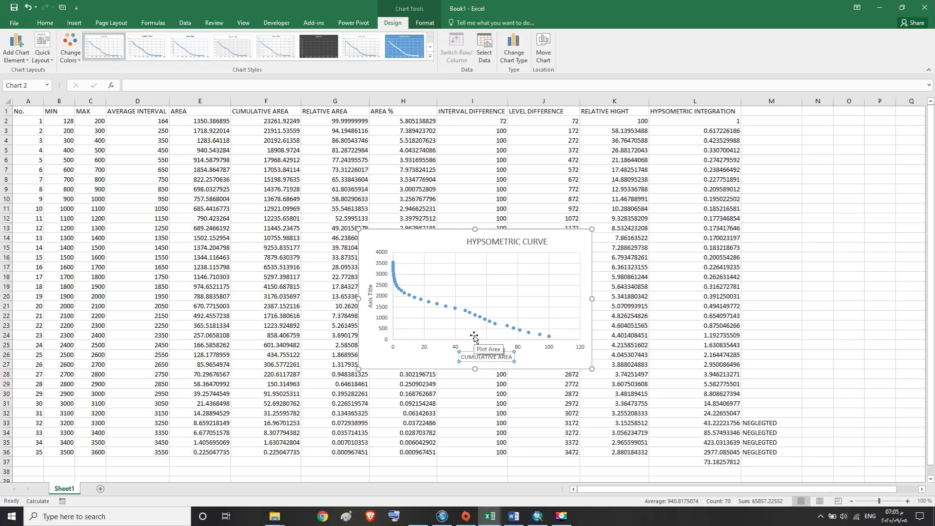
{"action": "type", "text": " %"}
Step: Name the chart's vertical axis ELEVATION (m) and close the axis title formatting options
{"action": "left_click", "coordinate": [371, 300]}
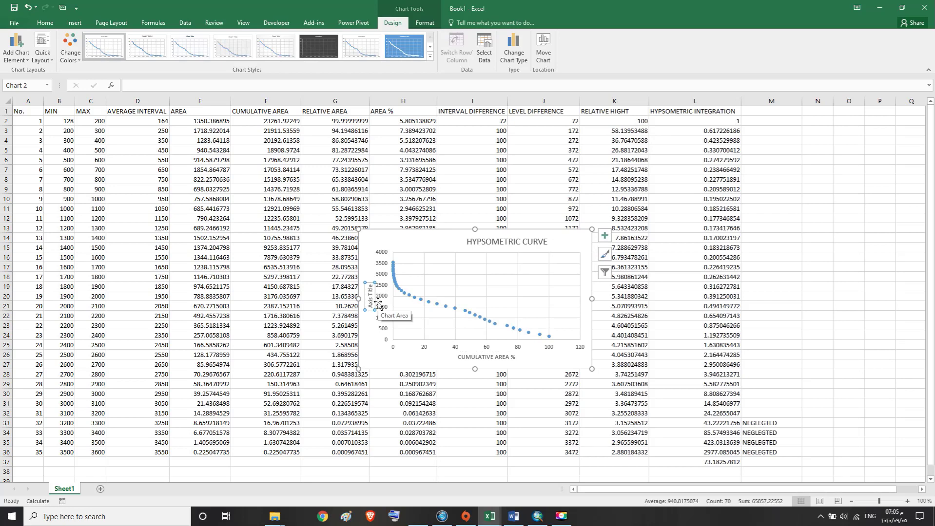
{"action": "type", "text": "E"}
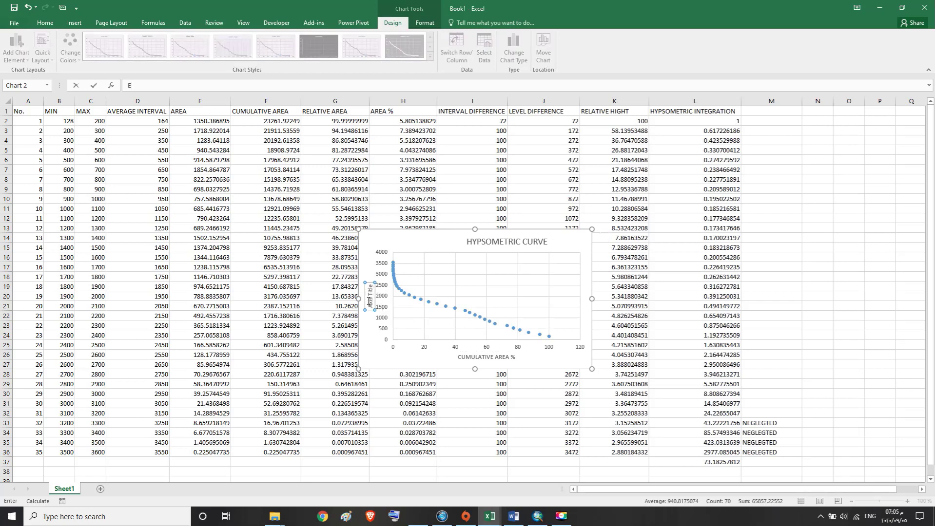
{"action": "key", "text": "Return"}
{"action": "double_click", "coordinate": [371, 294]}
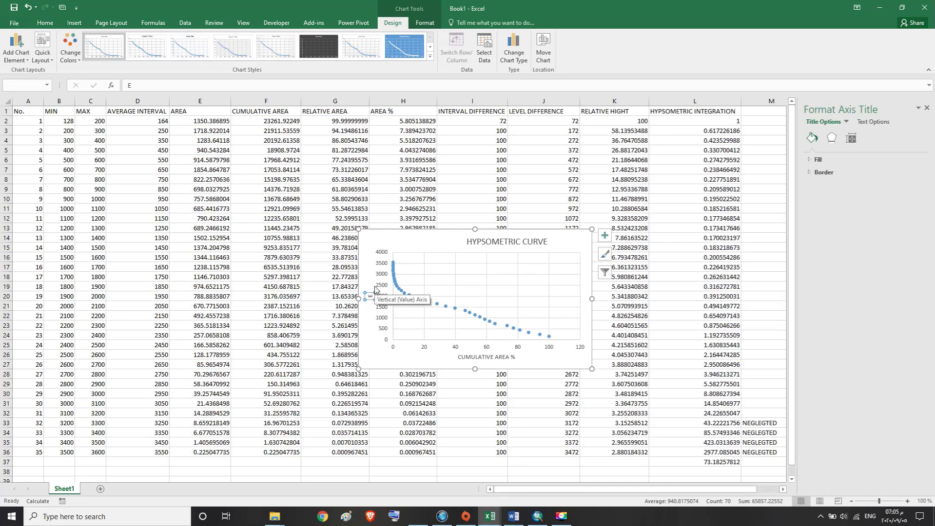
{"action": "type", "text": "L"}
{"action": "left_click_drag", "start_coordinate": [368, 295], "coordinate": [371, 298]}
{"action": "double_click", "coordinate": [370, 298]}
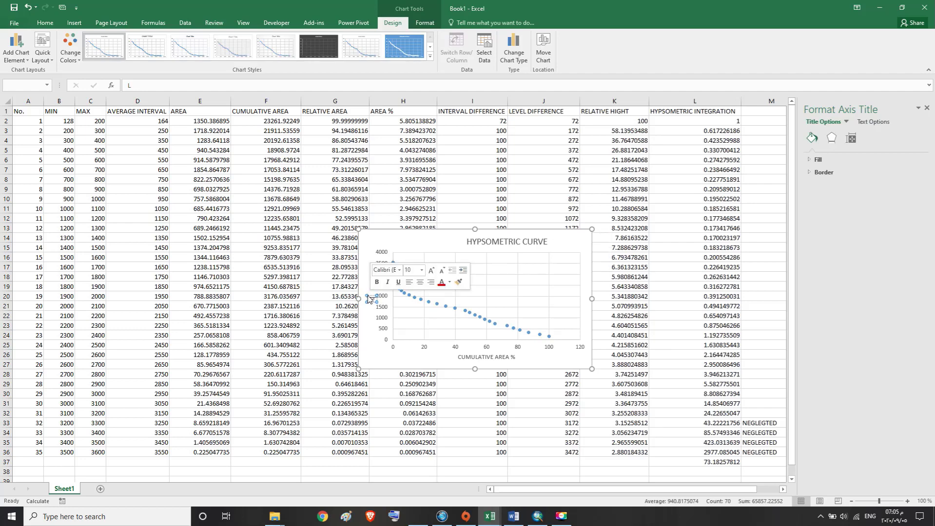
{"action": "key", "text": "BackSpace"}
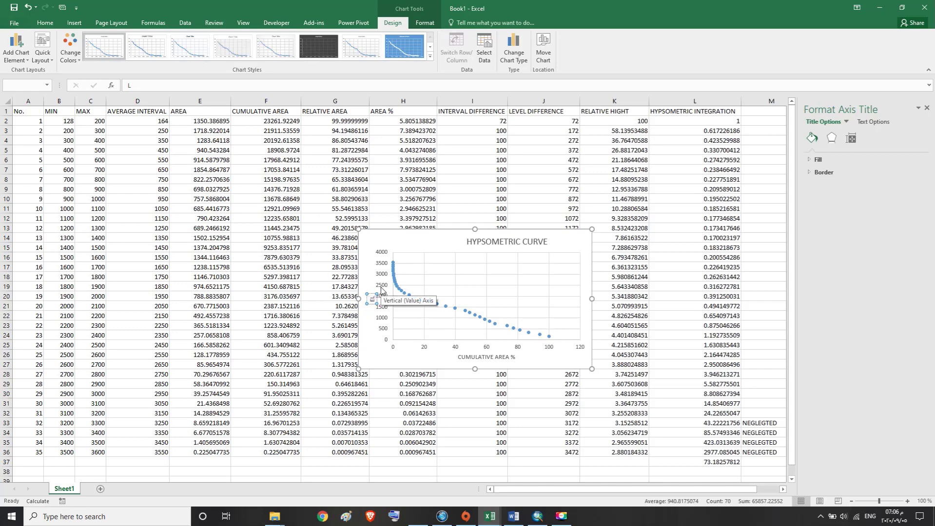
{"action": "type", "text": "EVATION M"}
{"action": "key", "text": "BackSpace"}
{"action": "key", "text": "BackSpace"}
{"action": "type", "text": "(m)"}
{"action": "left_click", "coordinate": [436, 352]}
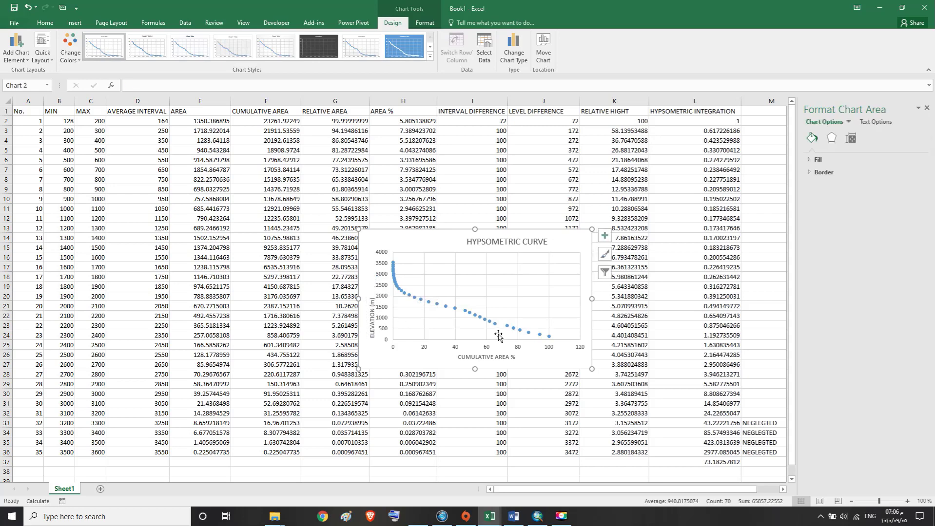
{"action": "left_click", "coordinate": [927, 107]}
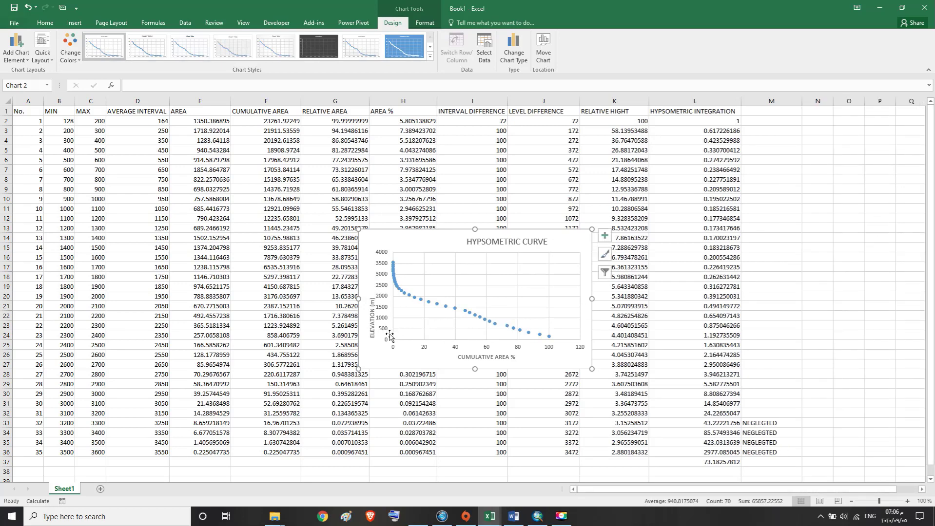
Step: Move the ELEVATION (m) title up to about the middle of the vertical axis
{"action": "left_click", "coordinate": [371, 317]}
{"action": "left_click_drag", "start_coordinate": [367, 295], "coordinate": [366, 291]}
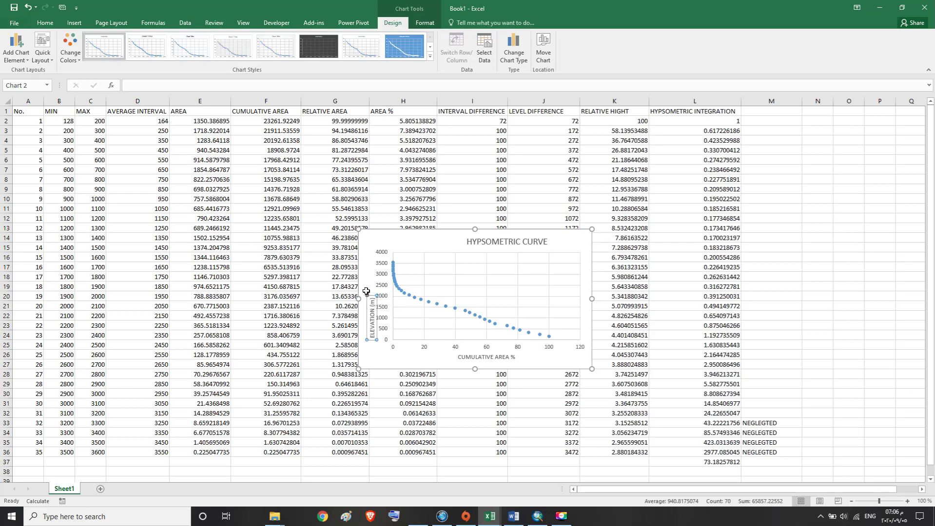
{"action": "left_click", "coordinate": [366, 295]}
{"action": "left_click", "coordinate": [371, 305]}
{"action": "left_click_drag", "start_coordinate": [368, 296], "coordinate": [366, 271]}
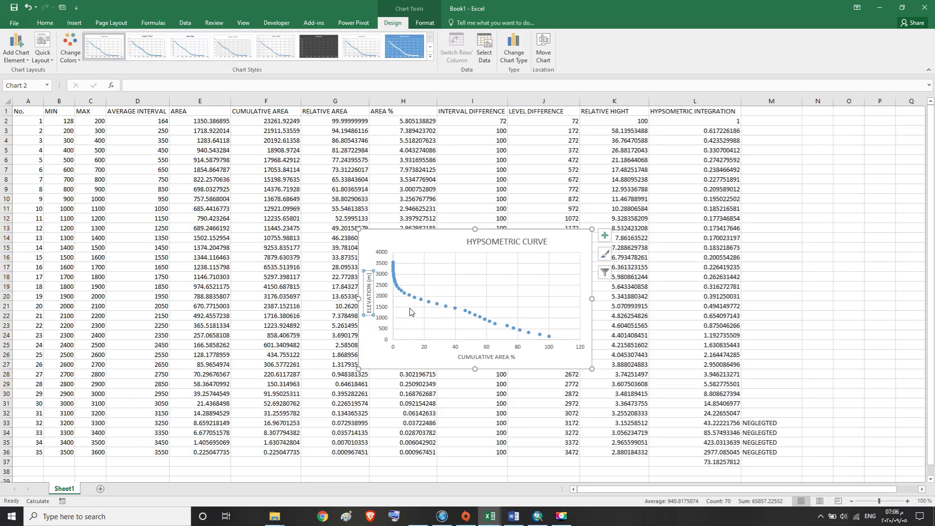
{"action": "left_click", "coordinate": [572, 243]}
Step: Review the AVERAGE INTERVAL and RELATIVE AREA columns behind the chart's axes and the hypsometric integration sum in L37
{"action": "left_click", "coordinate": [149, 114]}
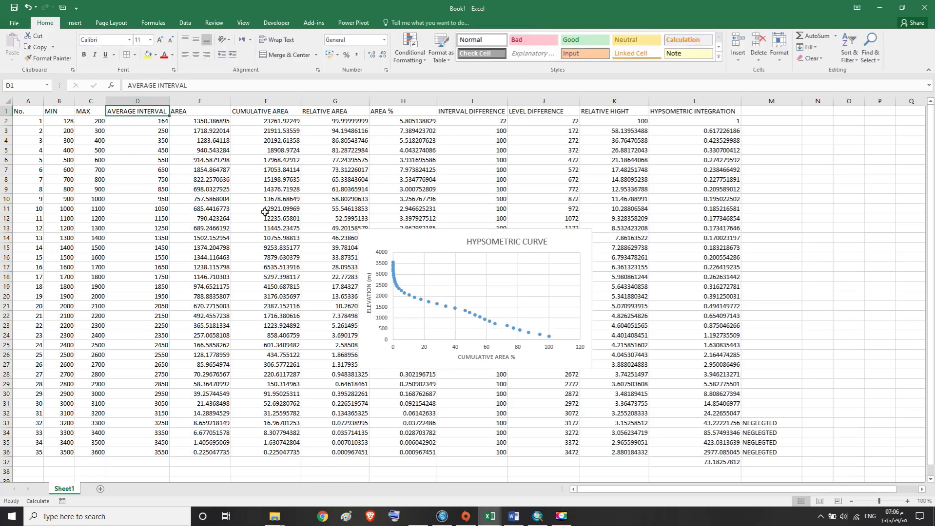
{"action": "left_click", "coordinate": [472, 354]}
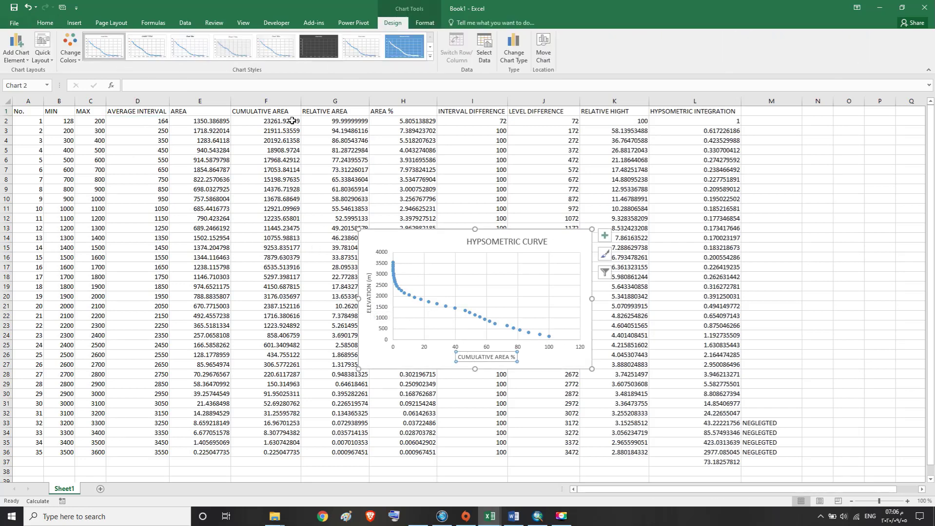
{"action": "left_click", "coordinate": [330, 114]}
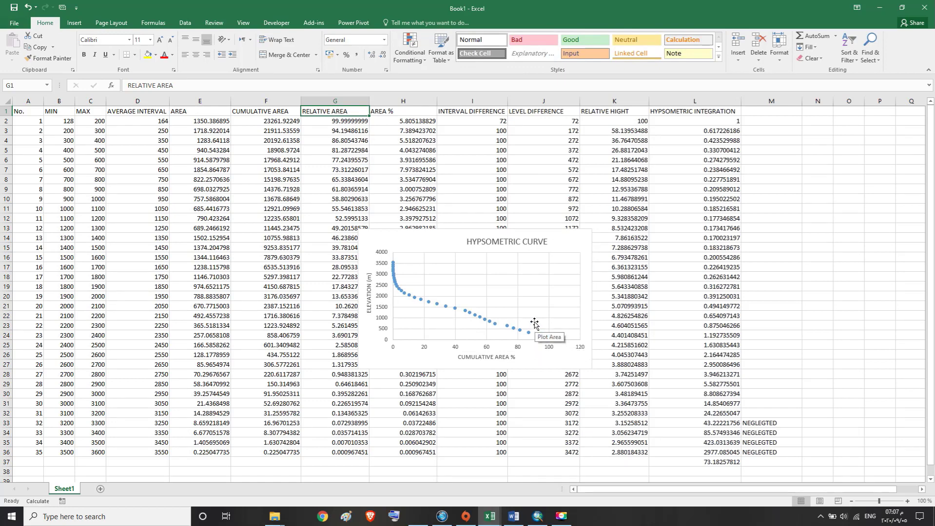
{"action": "left_click", "coordinate": [723, 462]}
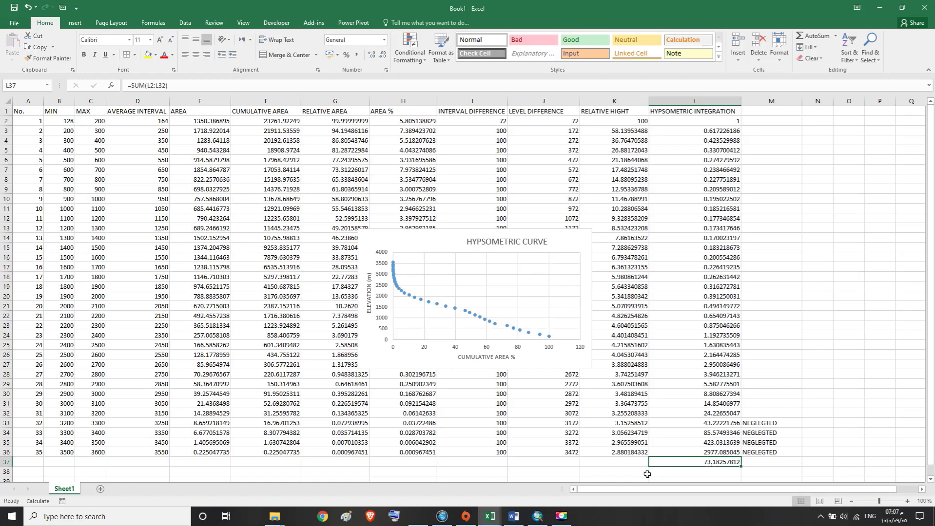
Step: Switch to the Word document and check Strahler's hypsometric integration categories, focusing on the 60 - 80 youth stage line
{"action": "mouse_move", "coordinate": [515, 517]}
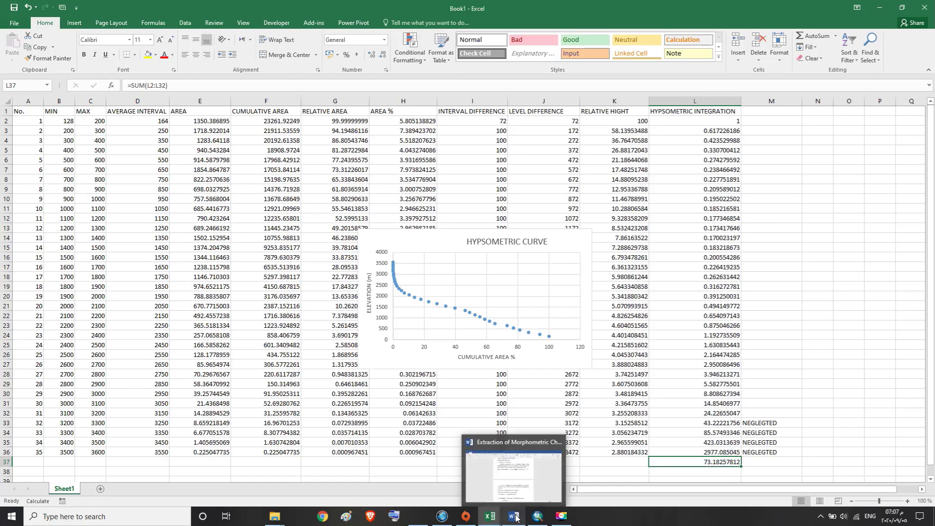
{"action": "left_click", "coordinate": [515, 518]}
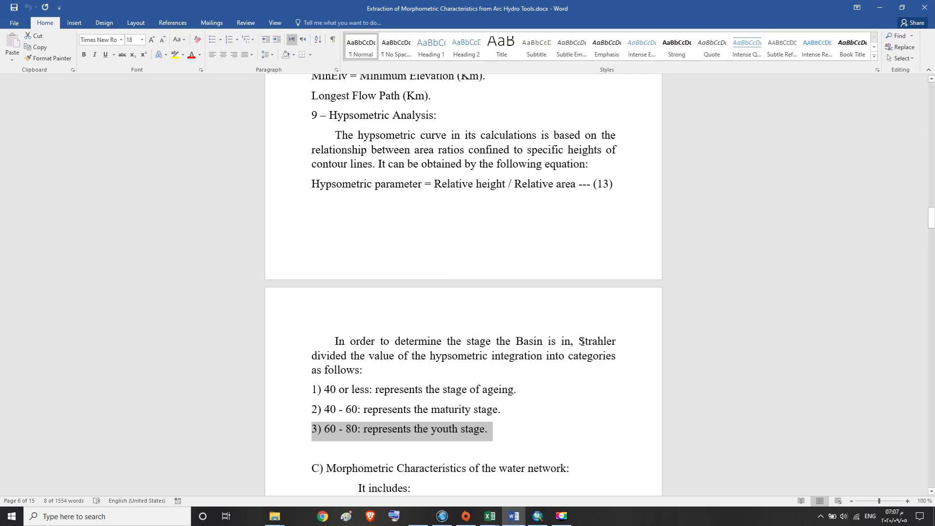
{"action": "left_click_drag", "start_coordinate": [580, 341], "coordinate": [619, 340]}
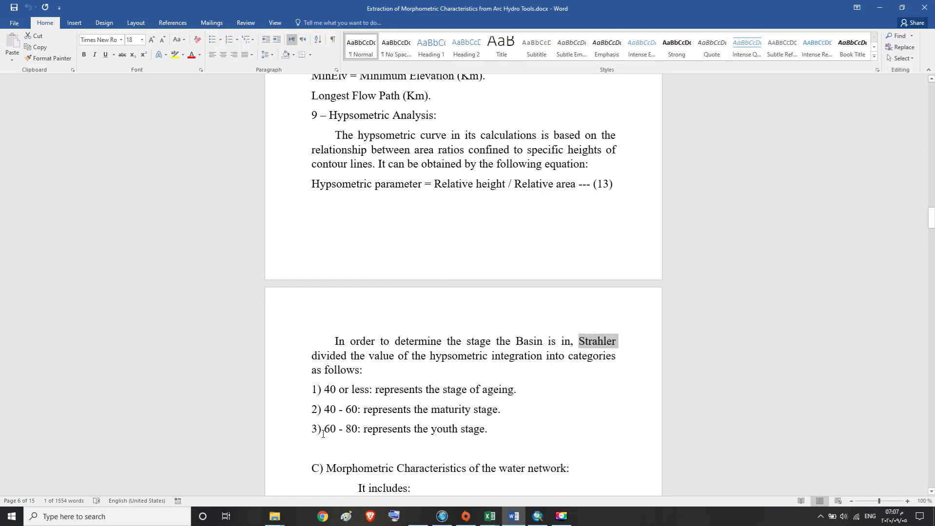
{"action": "left_click_drag", "start_coordinate": [308, 430], "coordinate": [494, 437]}
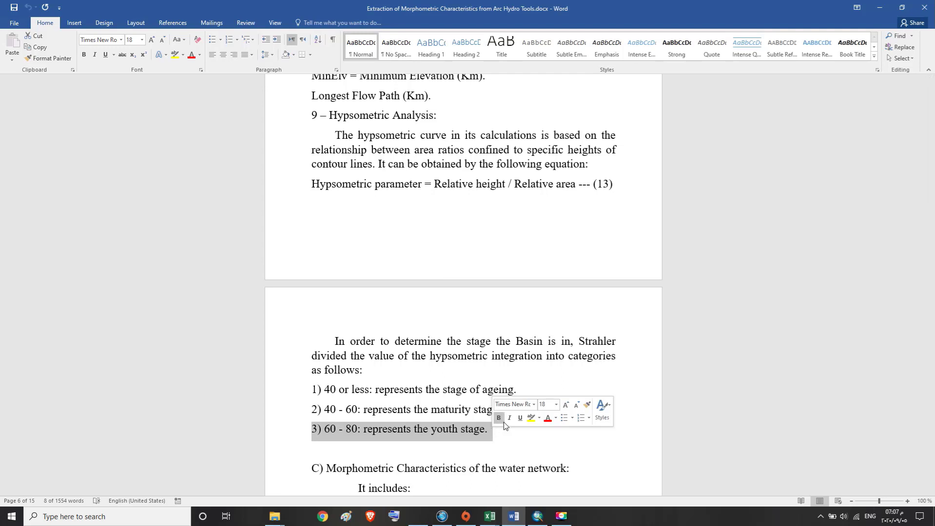
Step: Return to the Book1 workbook in Excel and copy the chart's title text HYPSOMETRIC CURVE
{"action": "mouse_move", "coordinate": [490, 517]}
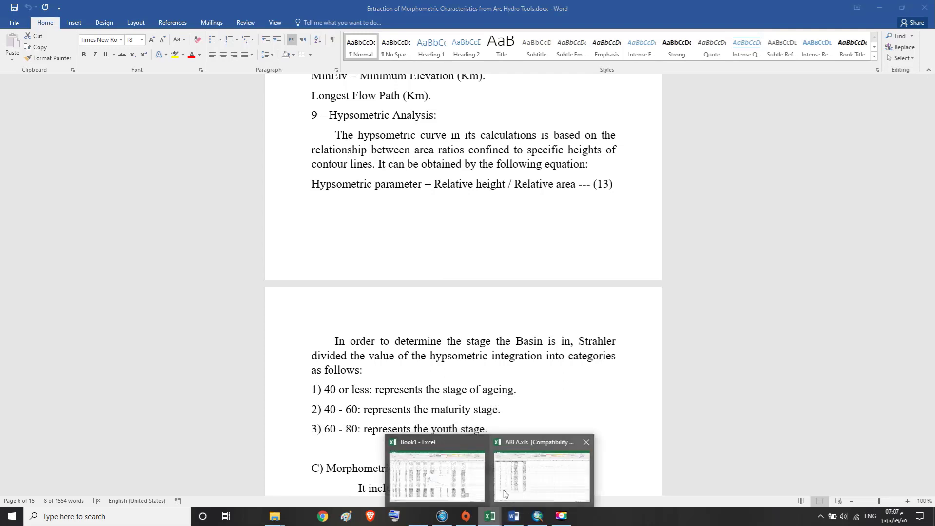
{"action": "left_click", "coordinate": [470, 479]}
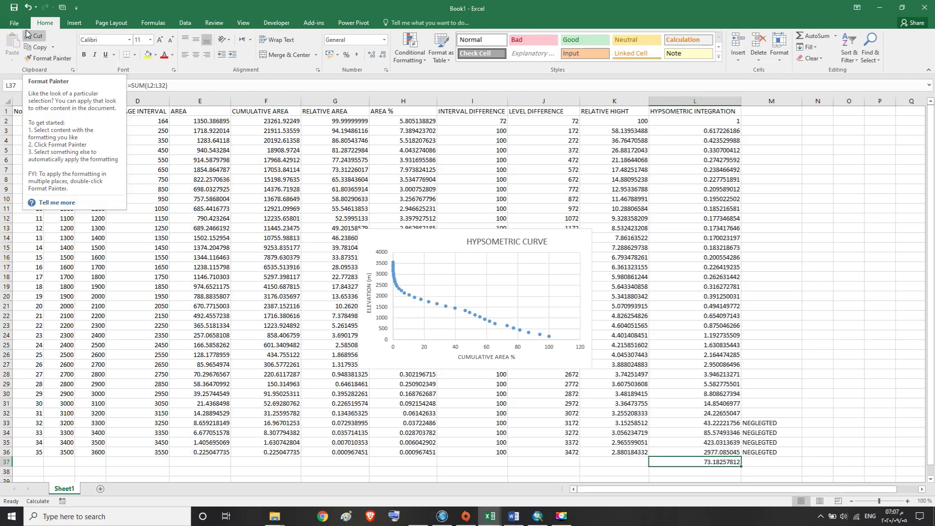
{"action": "left_click", "coordinate": [469, 242]}
{"action": "left_click", "coordinate": [469, 241]}
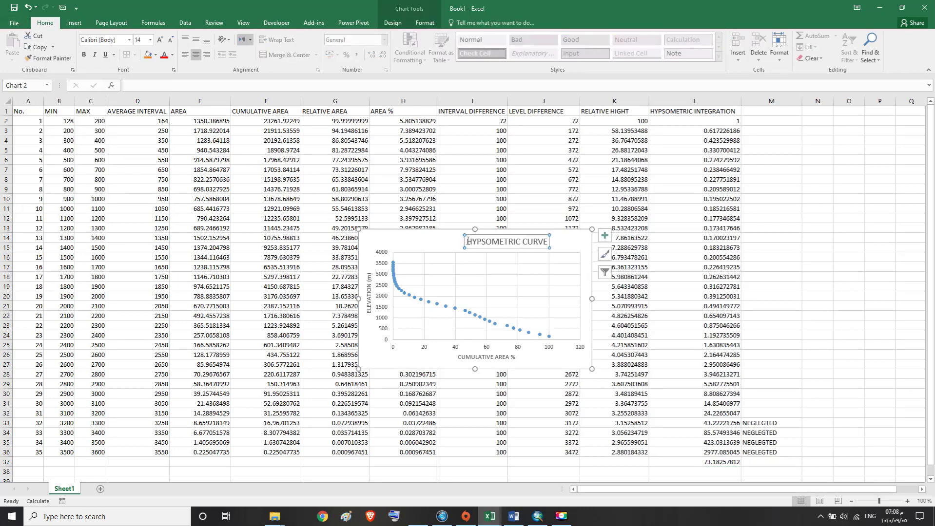
{"action": "left_click_drag", "start_coordinate": [469, 241], "coordinate": [534, 243]}
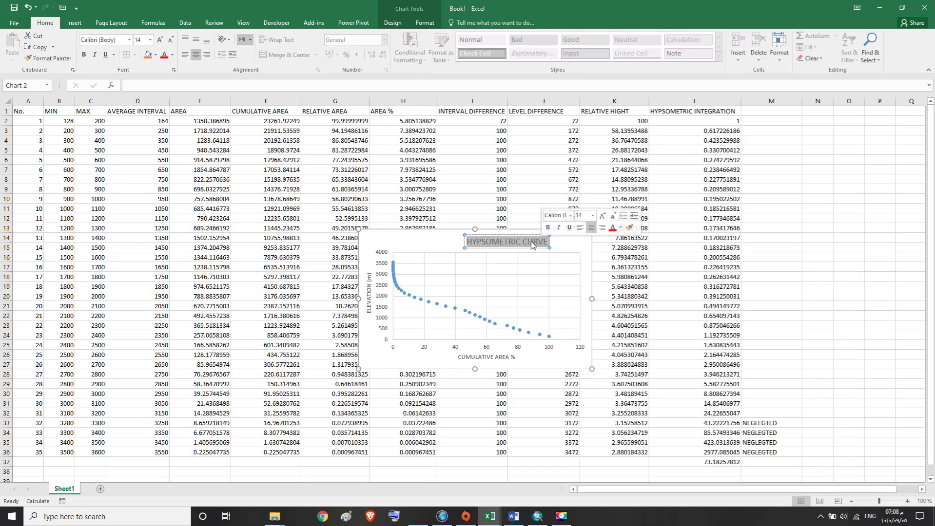
{"action": "left_click", "coordinate": [522, 243]}
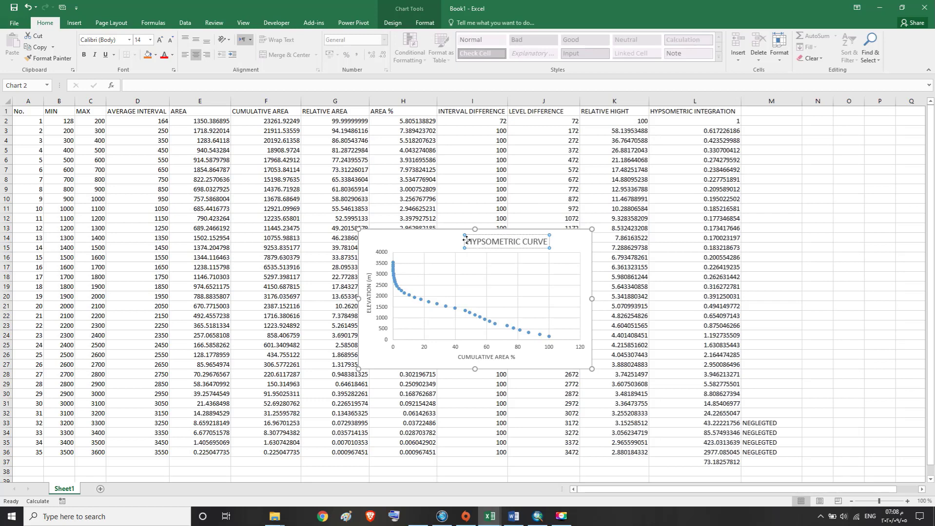
{"action": "left_click_drag", "start_coordinate": [468, 240], "coordinate": [528, 244]}
{"action": "right_click", "coordinate": [528, 243]}
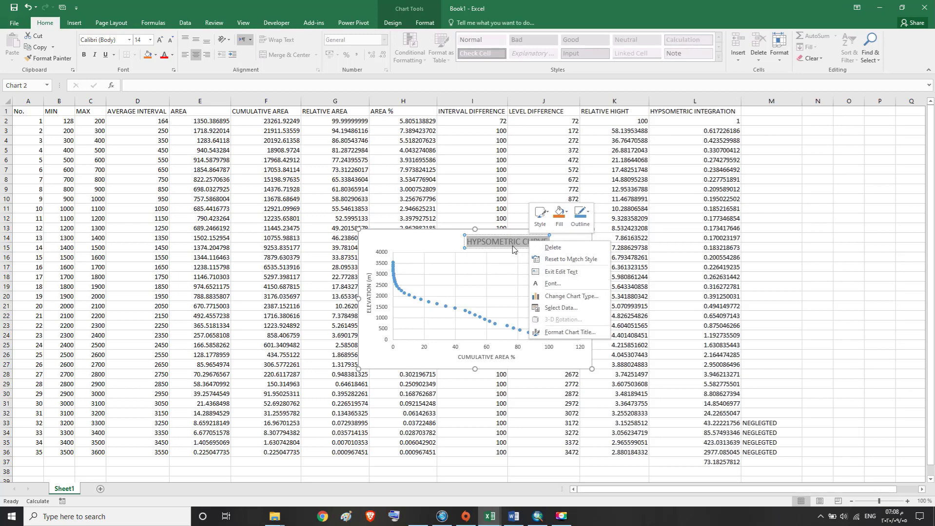
{"action": "key", "text": "Escape"}
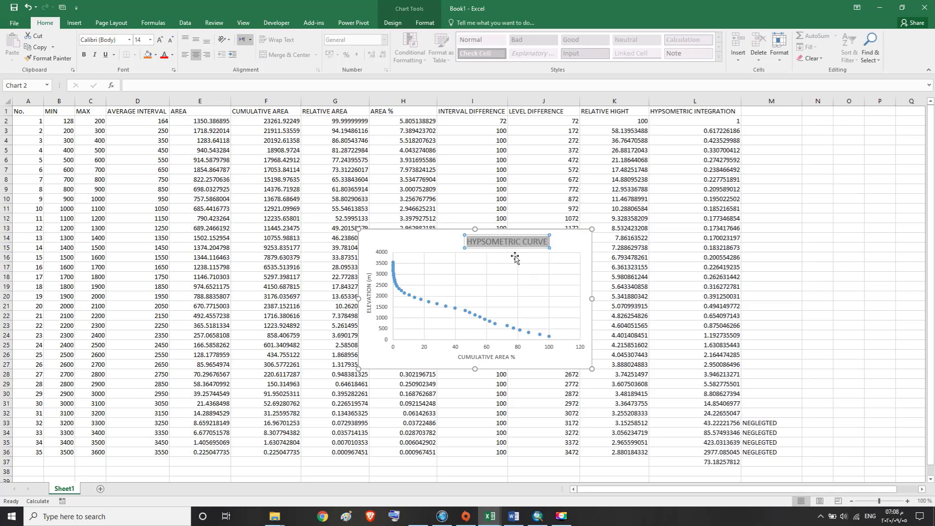
{"action": "left_click", "coordinate": [463, 244]}
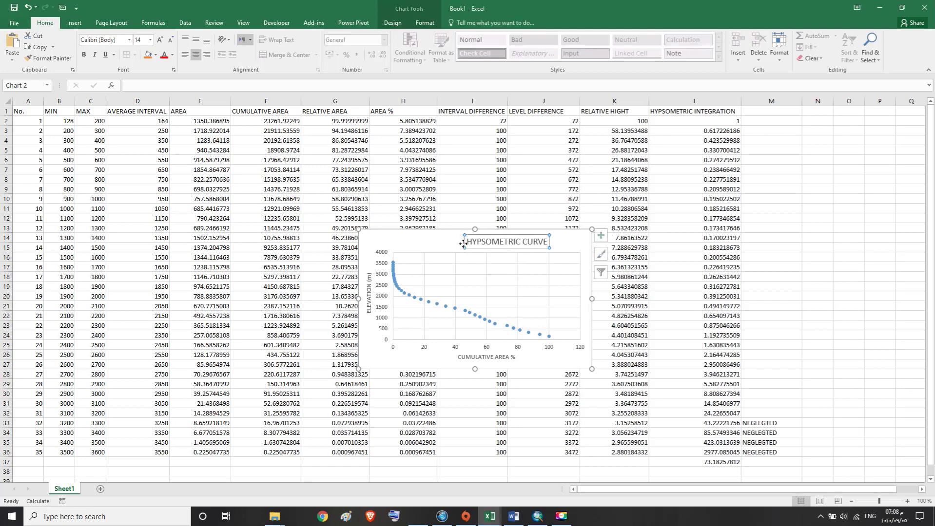
Step: Start saving the workbook to the Desktop and name the file HYPSOMETRIC CURVE
{"action": "left_click", "coordinate": [14, 7]}
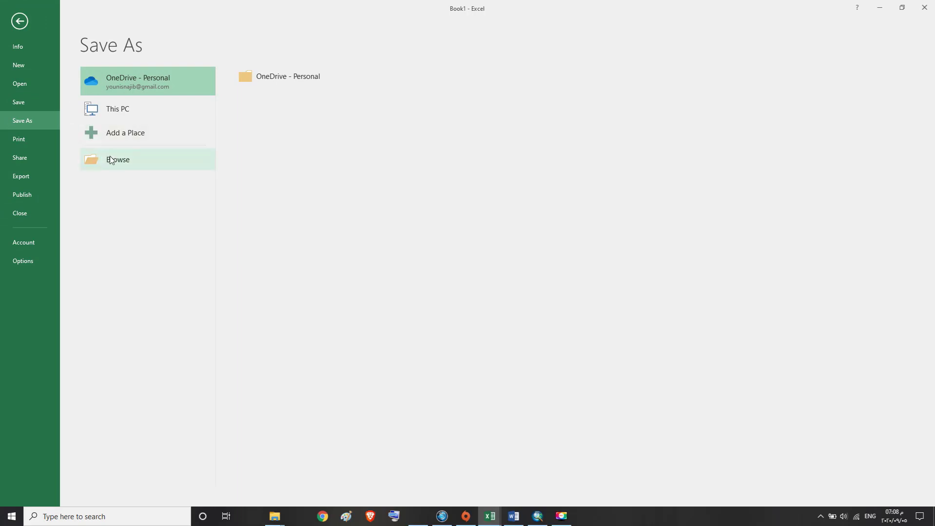
{"action": "left_click", "coordinate": [110, 160]}
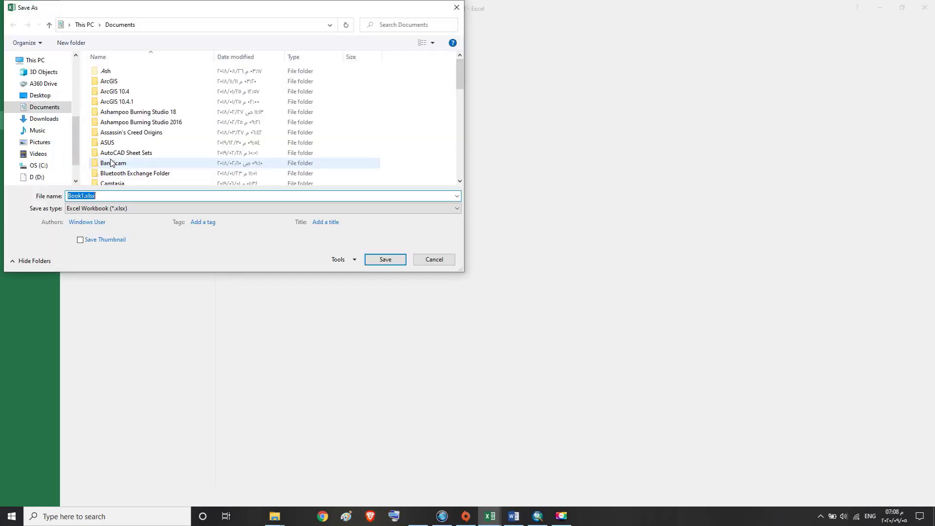
{"action": "left_click", "coordinate": [39, 96]}
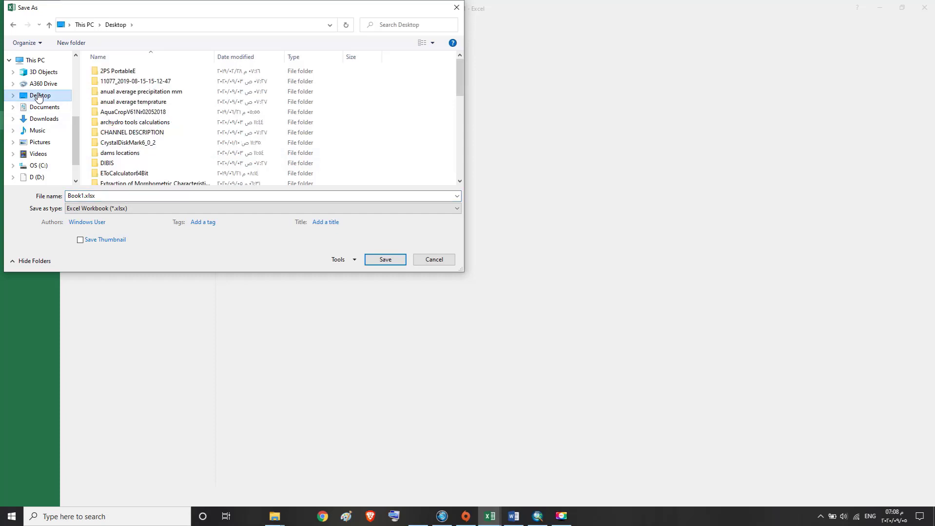
{"action": "left_click", "coordinate": [99, 196]}
{"action": "type", "text": "HYPSOMETRIC CURVE"}
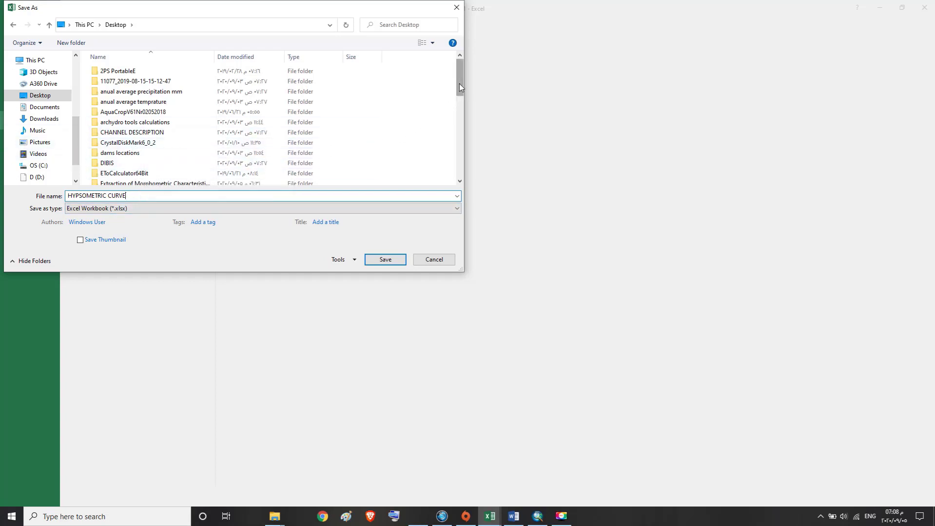
Step: Choose the Hypsometric Analysis folder on the Desktop as the location and save the workbook there
{"action": "mouse_move", "coordinate": [460, 83]}
{"action": "left_mouse_down"}
{"action": "mouse_move", "coordinate": [461, 122]}
{"action": "mouse_move", "coordinate": [459, 85]}
{"action": "left_mouse_up"}
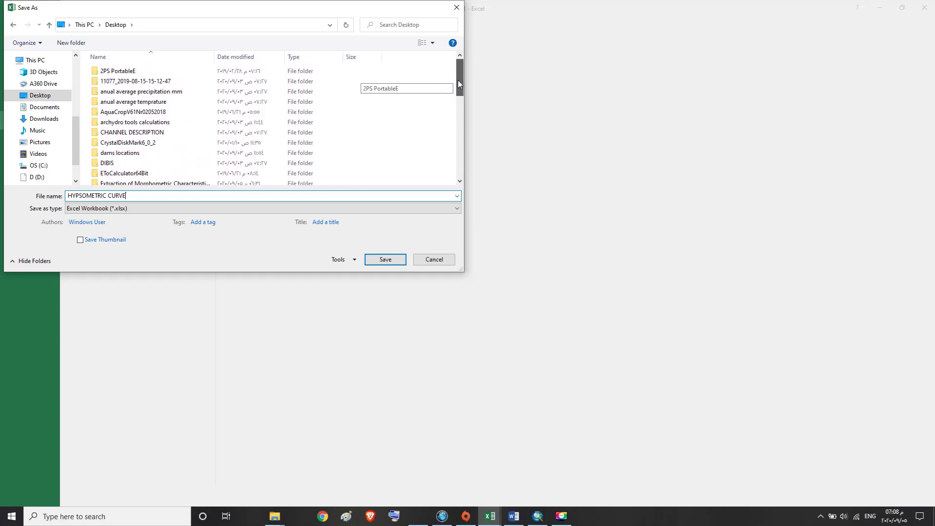
{"action": "left_click", "coordinate": [33, 96]}
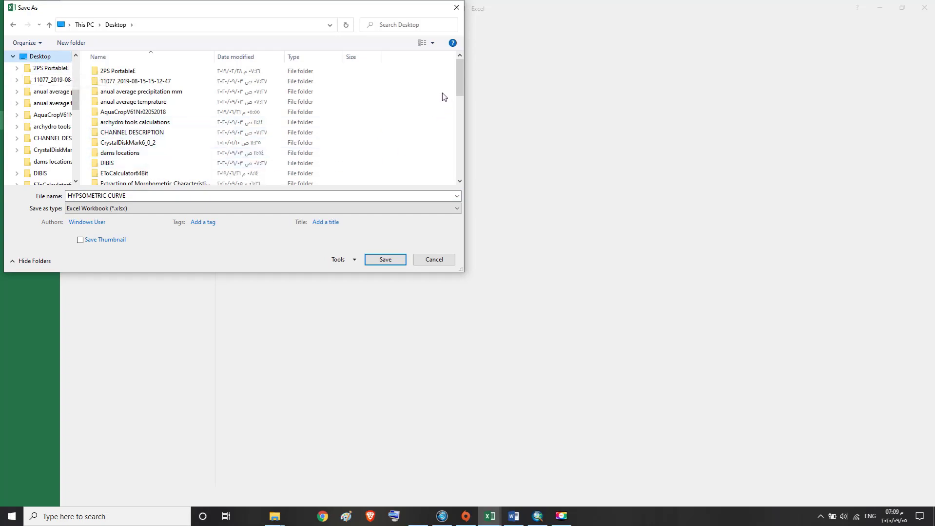
{"action": "left_click_drag", "start_coordinate": [458, 75], "coordinate": [452, 107]}
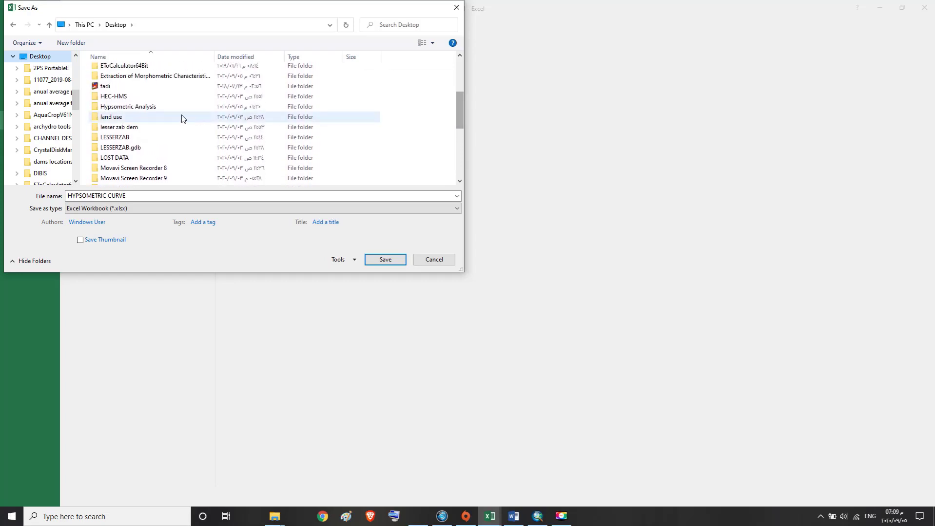
{"action": "double_click", "coordinate": [136, 108]}
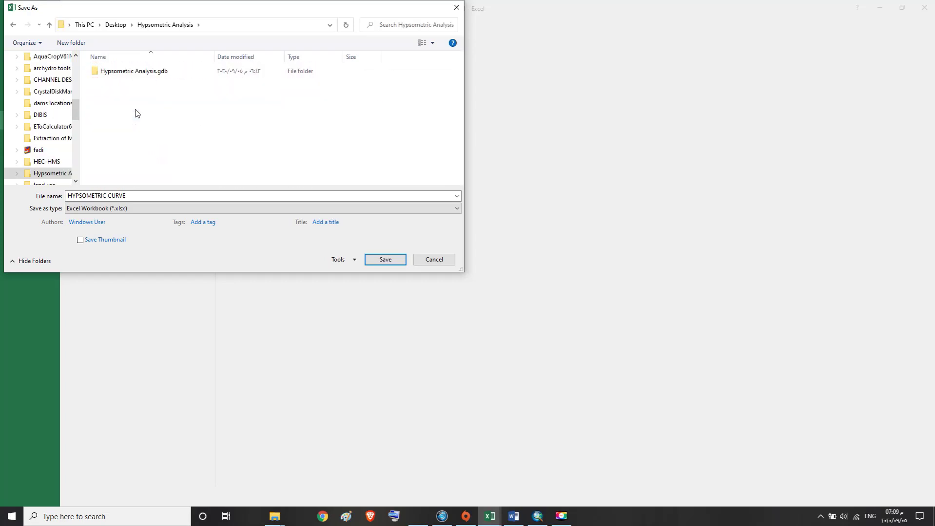
{"action": "key", "text": "Tab"}
{"action": "key", "text": "Tab"}
{"action": "left_click", "coordinate": [379, 262]}
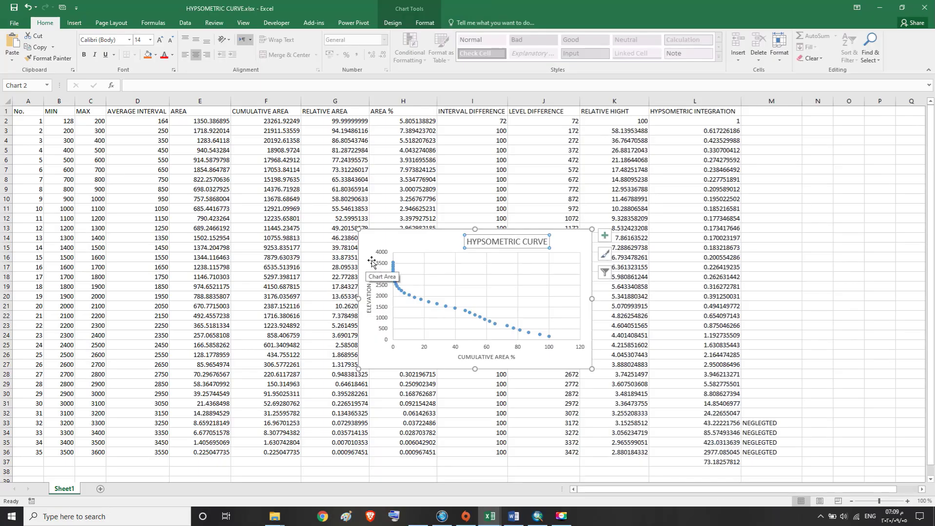
Step: Switch to ArcMap, close ArcToolbox and save the LESSERZAB.mxd map document, ending back in the HYPSOMETRIC CURVE workbook
{"action": "left_click", "coordinate": [537, 517]}
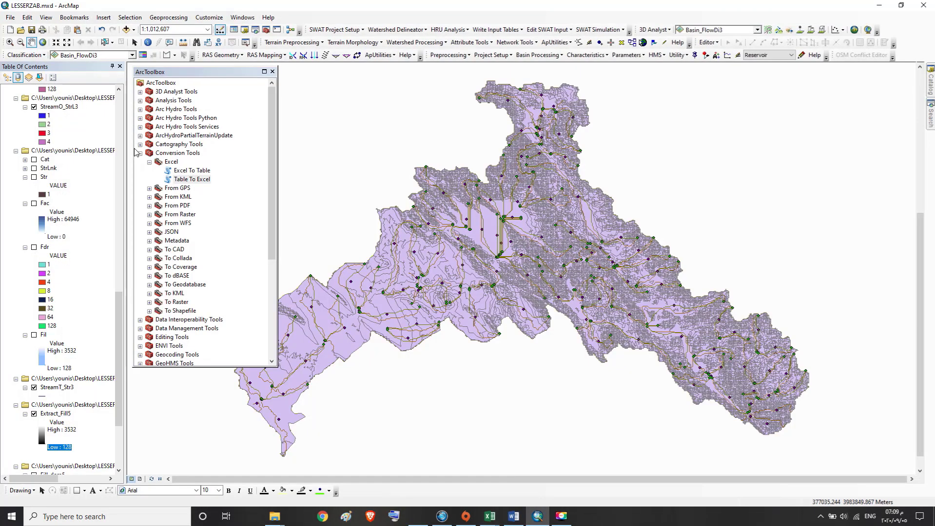
{"action": "left_click", "coordinate": [272, 72]}
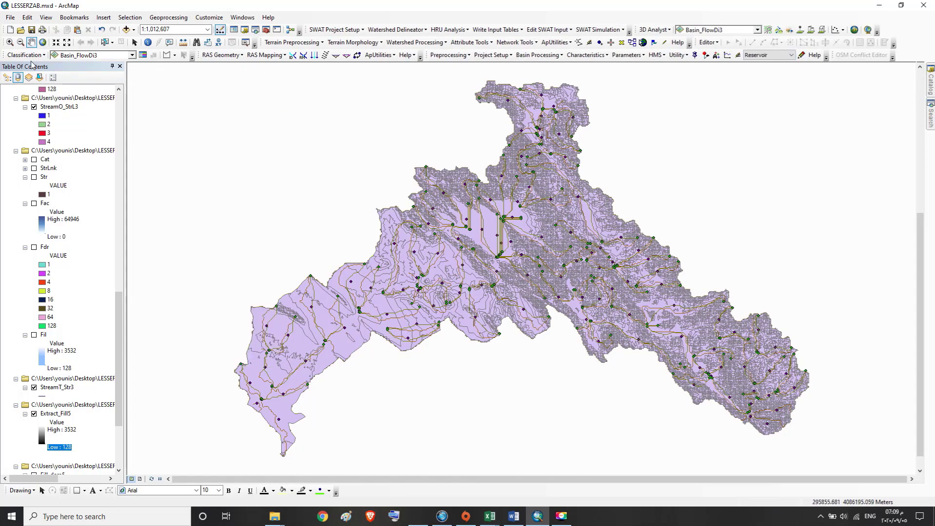
{"action": "left_click", "coordinate": [33, 30]}
{"action": "mouse_move", "coordinate": [488, 519]}
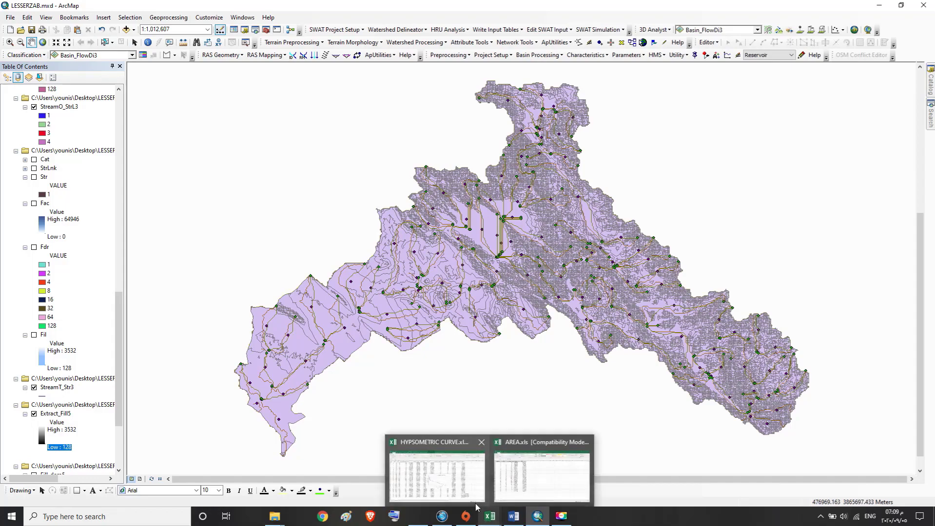
{"action": "left_click", "coordinate": [473, 492]}
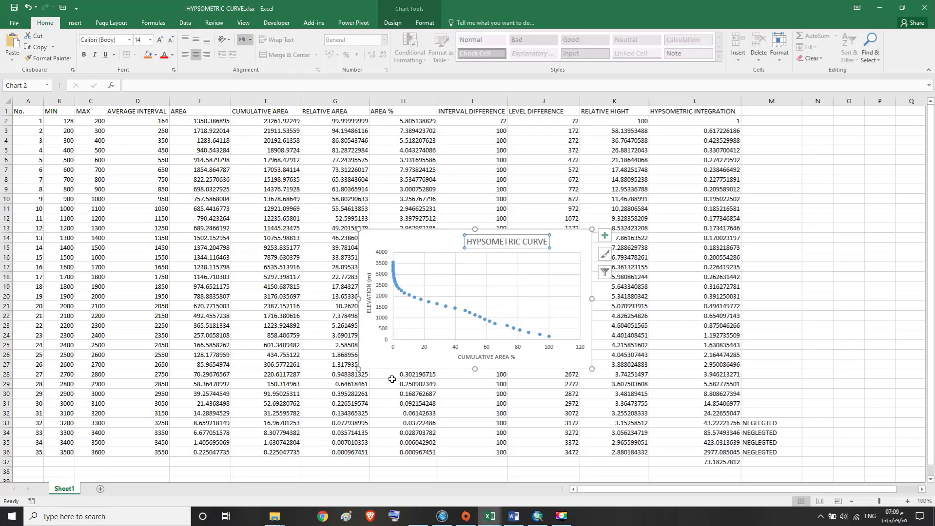